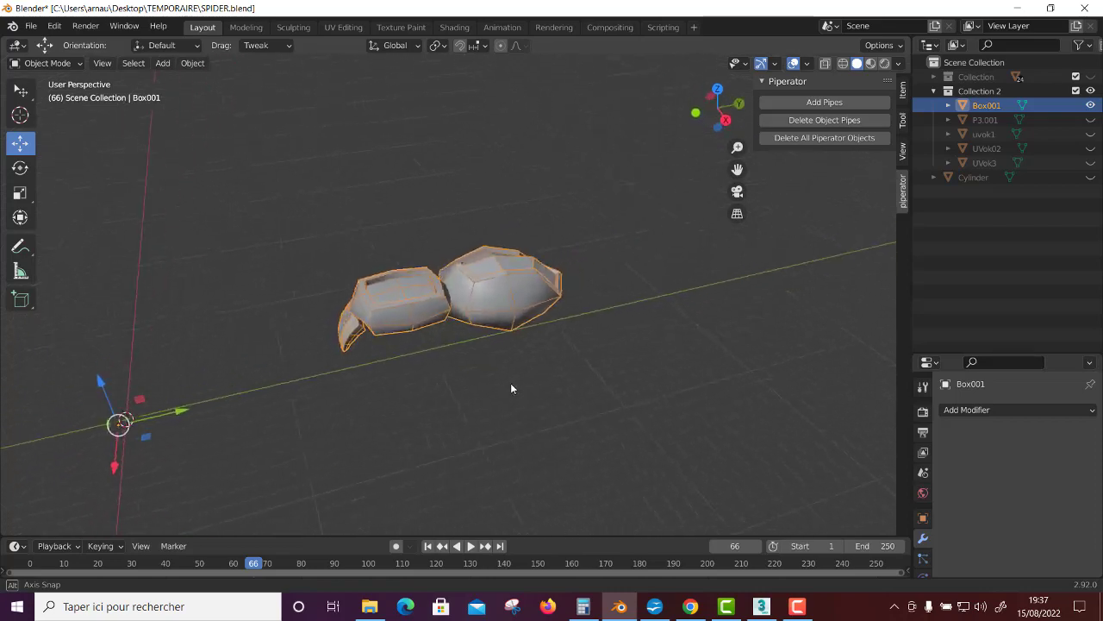
Step: Add a cube and move it out along X/Y beside the spider body
click(163, 64)
mouse_move(182, 79)
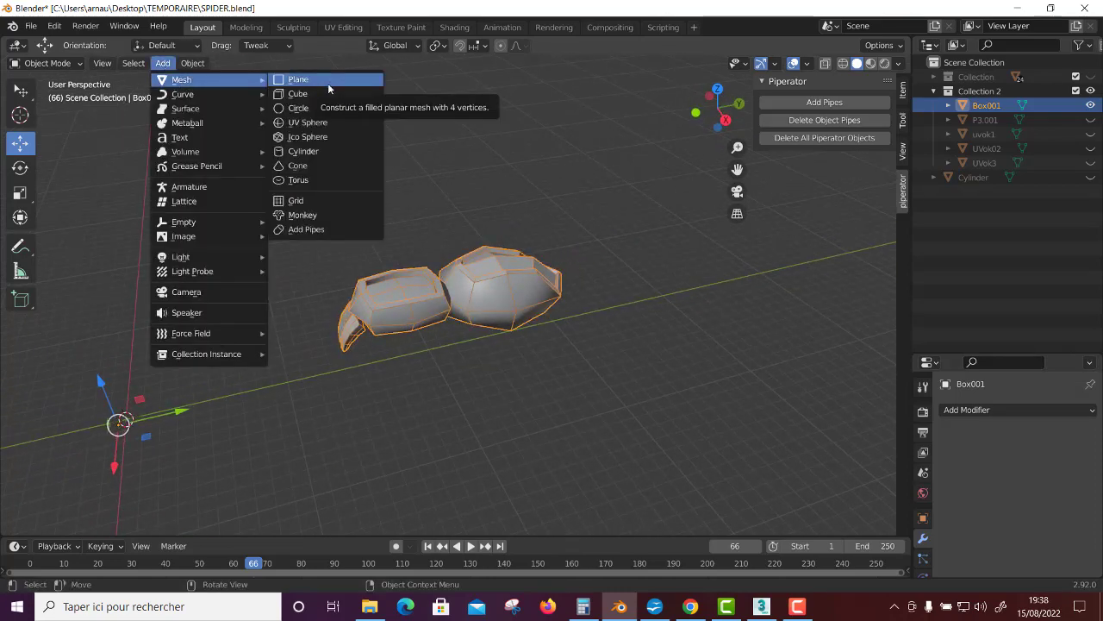
click(328, 82)
scroll(322, 375, down, 4)
drag(387, 328, 483, 304)
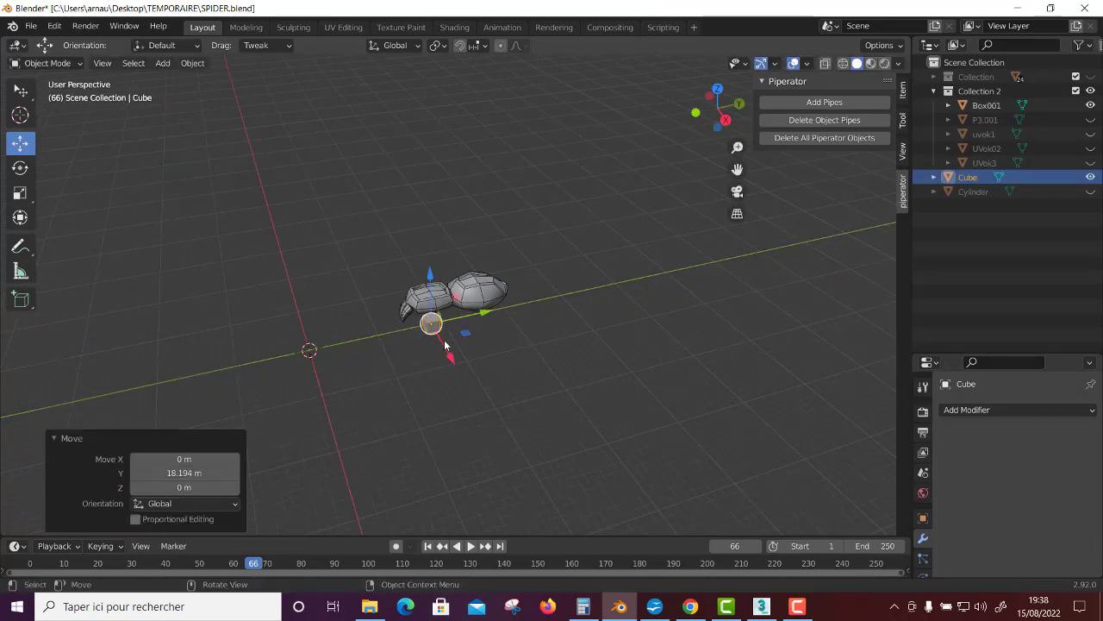
scroll(485, 374, up, 3)
middle_drag(485, 374, 529, 290)
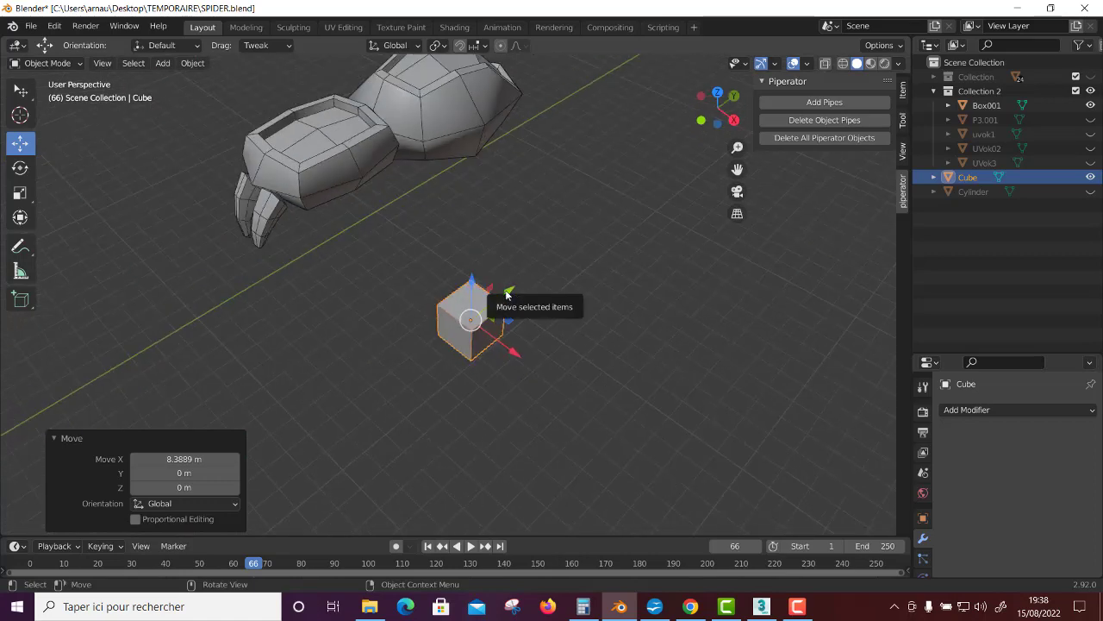
Step: Scale the cube to 1.284 on X and 1.314 on Y
key(shift+space)
key(s)
drag(506, 295, 547, 276)
mouse_move(543, 374)
middle_down()
mouse_move(601, 318)
mouse_move(492, 200)
middle_up()
drag(492, 200, 517, 212)
mouse_move(517, 211)
middle_down()
mouse_move(538, 263)
mouse_move(476, 302)
middle_up()
key(shift+space)
key(d)
key(shift+space)
key(s)
drag(459, 309, 492, 308)
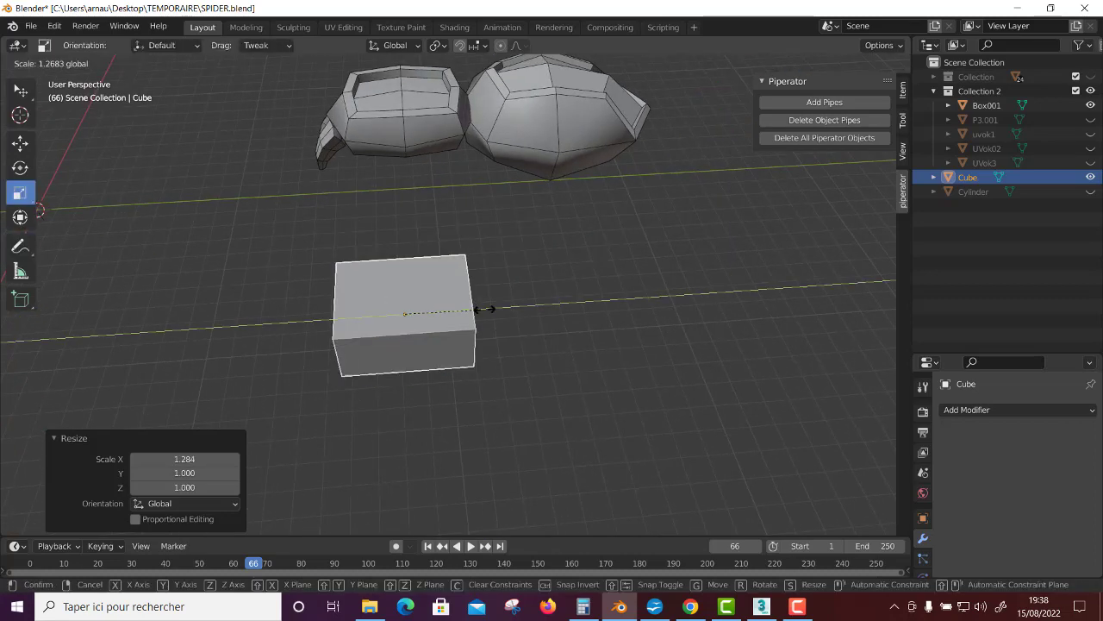
mouse_move(493, 308)
middle_down()
mouse_move(507, 377)
mouse_move(491, 384)
middle_up()
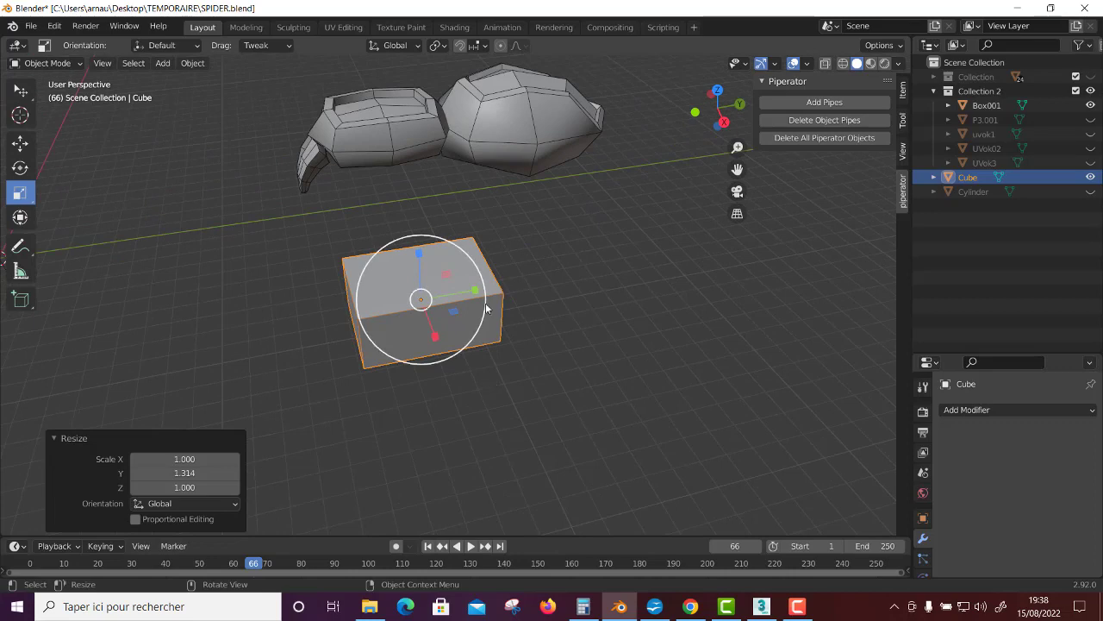
Step: Add a Subdivision Surface modifier to the block
click(977, 410)
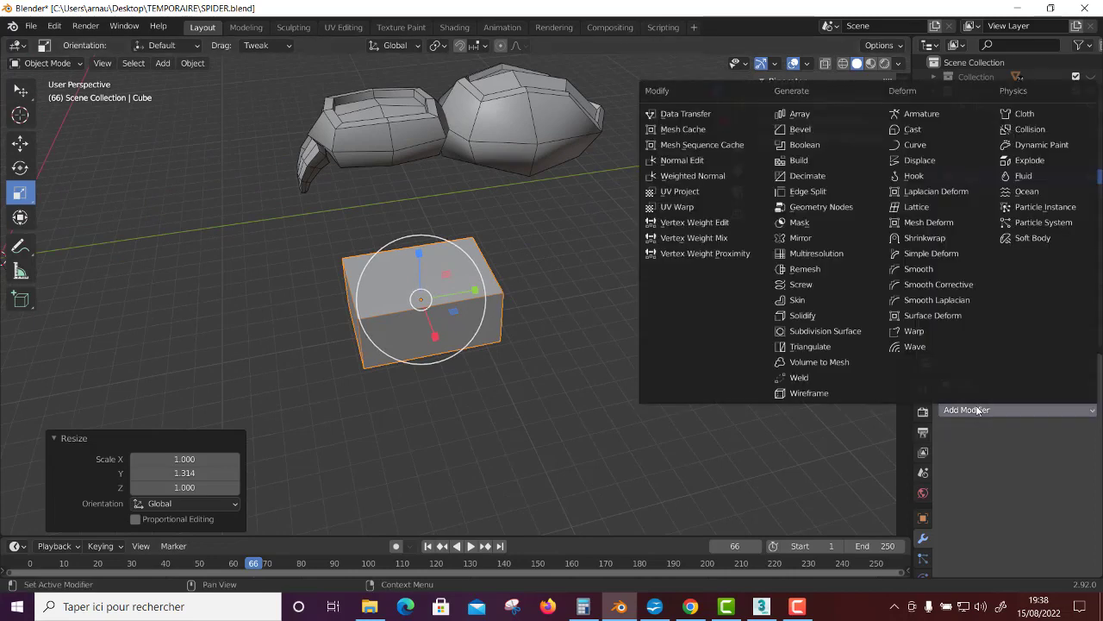
click(785, 332)
mouse_move(775, 334)
middle_down()
mouse_move(669, 423)
mouse_move(613, 387)
mouse_move(572, 388)
mouse_move(642, 423)
middle_up()
scroll(642, 422, up, 2)
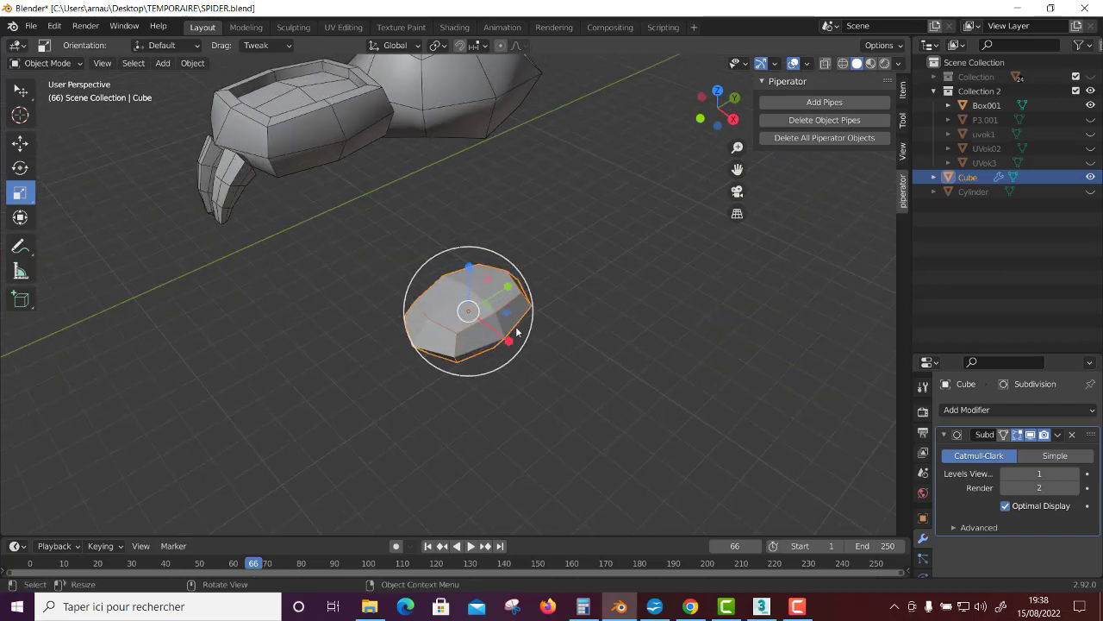
Step: Enlarge the rounded block, then scale it to 1.186 on Z
key(s)
click(545, 321)
mouse_move(500, 436)
middle_down()
mouse_move(456, 381)
mouse_move(415, 185)
mouse_move(485, 409)
mouse_move(411, 399)
middle_up()
key(s)
key(z)
click(413, 175)
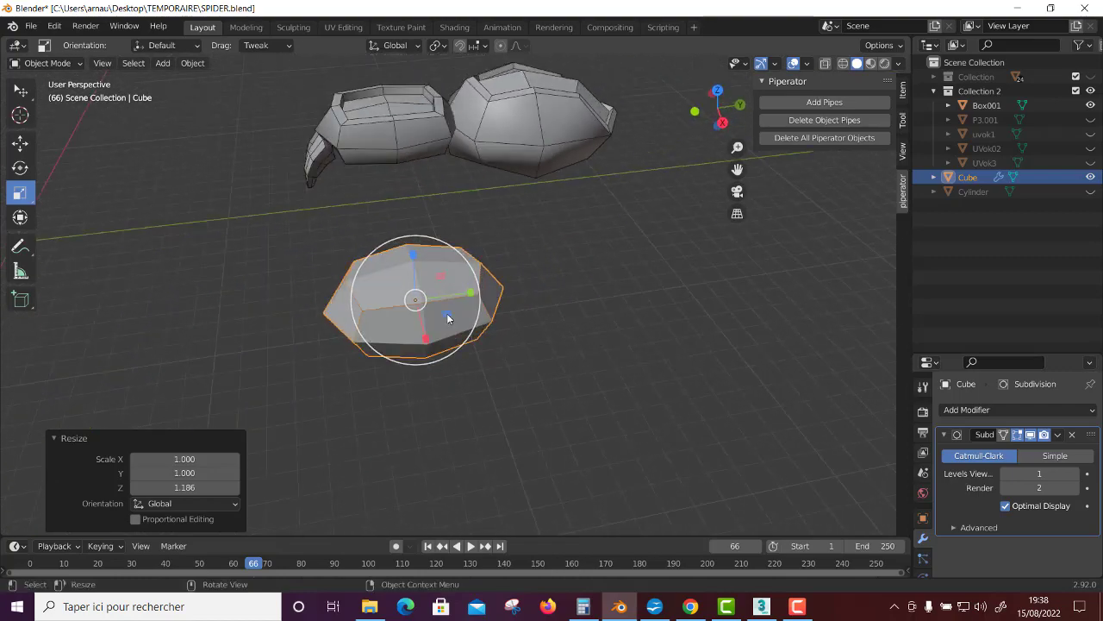
middle_drag(274, 97, 193, 76)
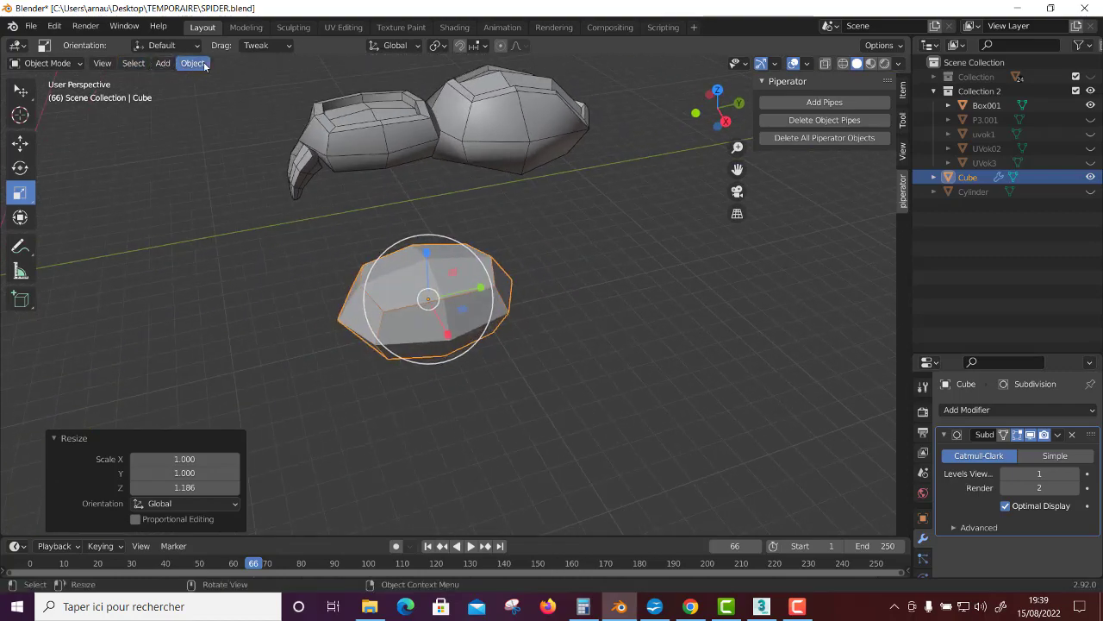
Step: Duplicate the rounded segment and move Cube.001 8.53 m along Y
click(193, 64)
click(239, 172)
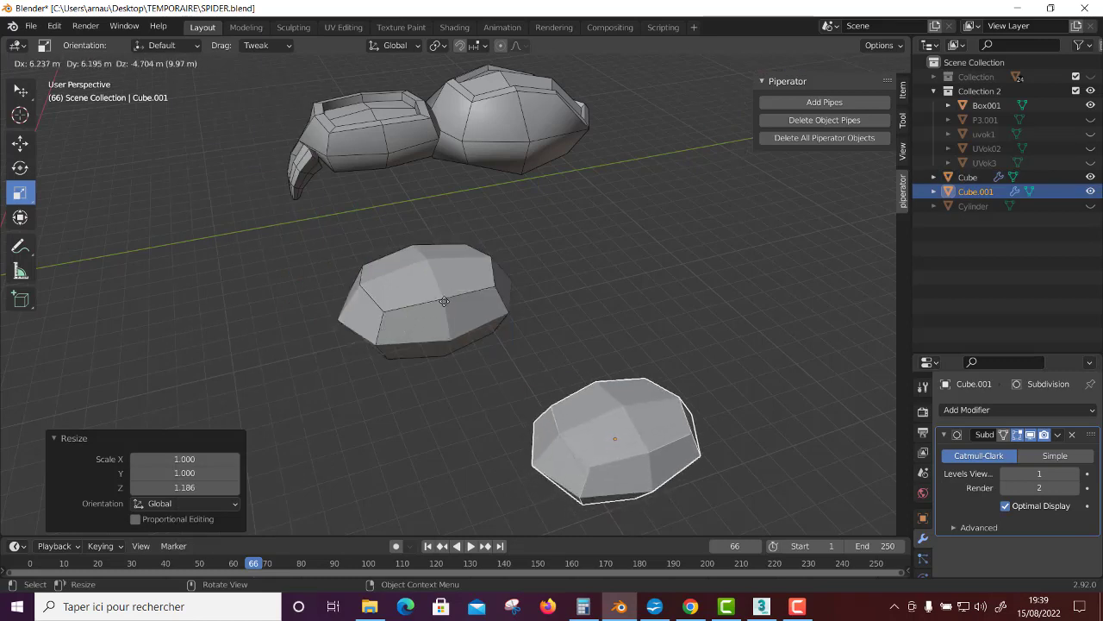
right_click(507, 236)
key(shift+space)
key(g)
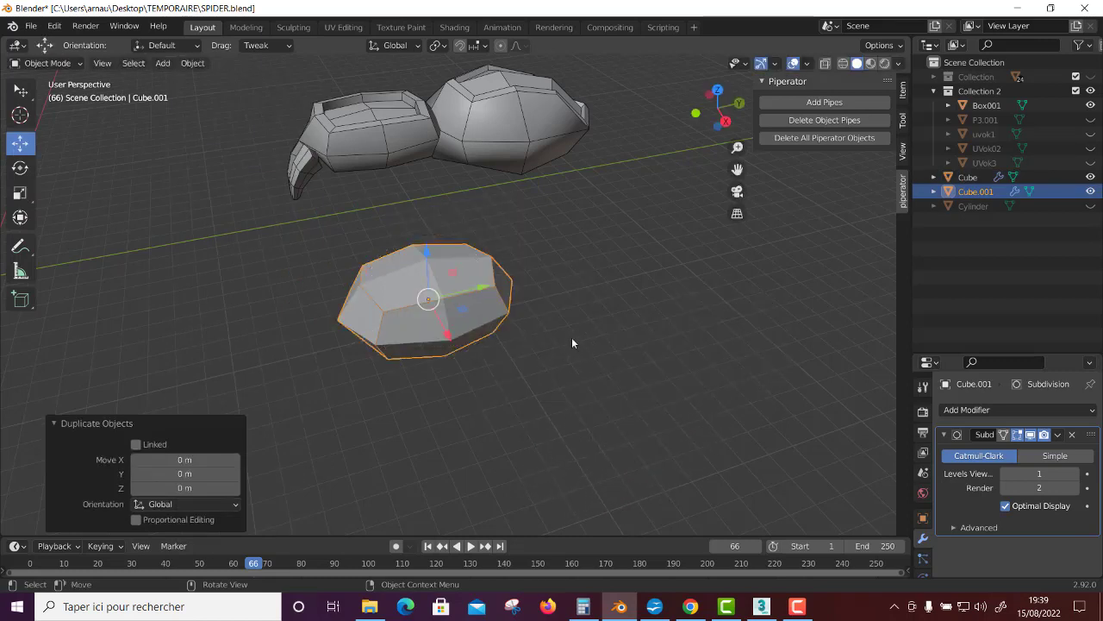
key(g)
click(664, 273)
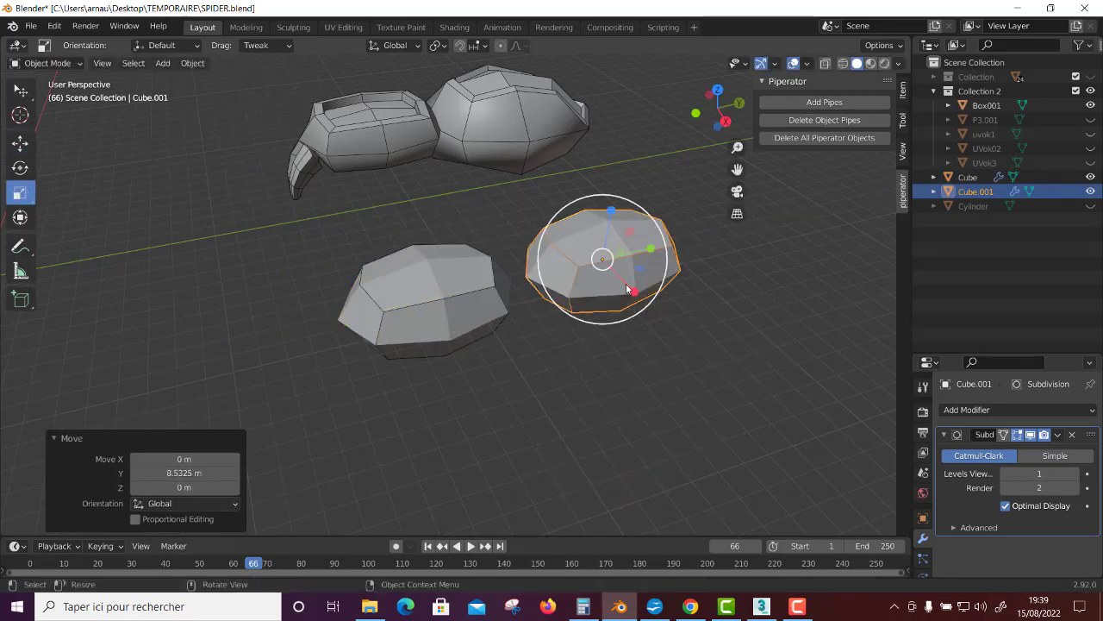
Step: Scale the duplicate up to 1.417 and reselect the smaller original segment
key(s)
click(558, 288)
mouse_move(558, 289)
middle_down()
mouse_move(495, 333)
mouse_move(537, 424)
mouse_move(453, 414)
mouse_move(553, 428)
middle_up()
click(495, 333)
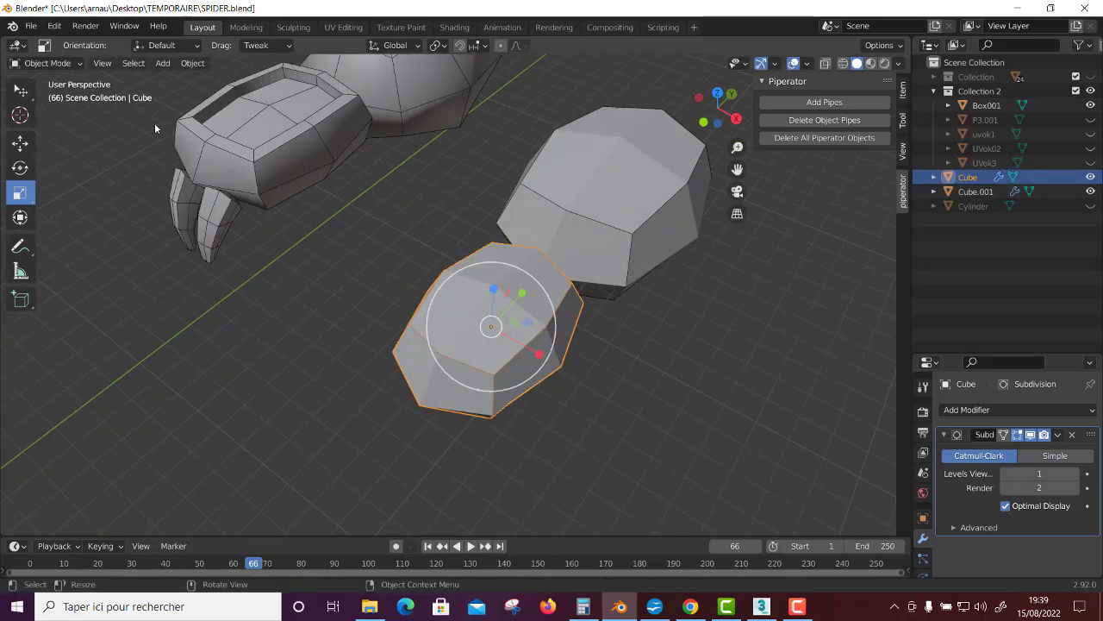
key(Tab)
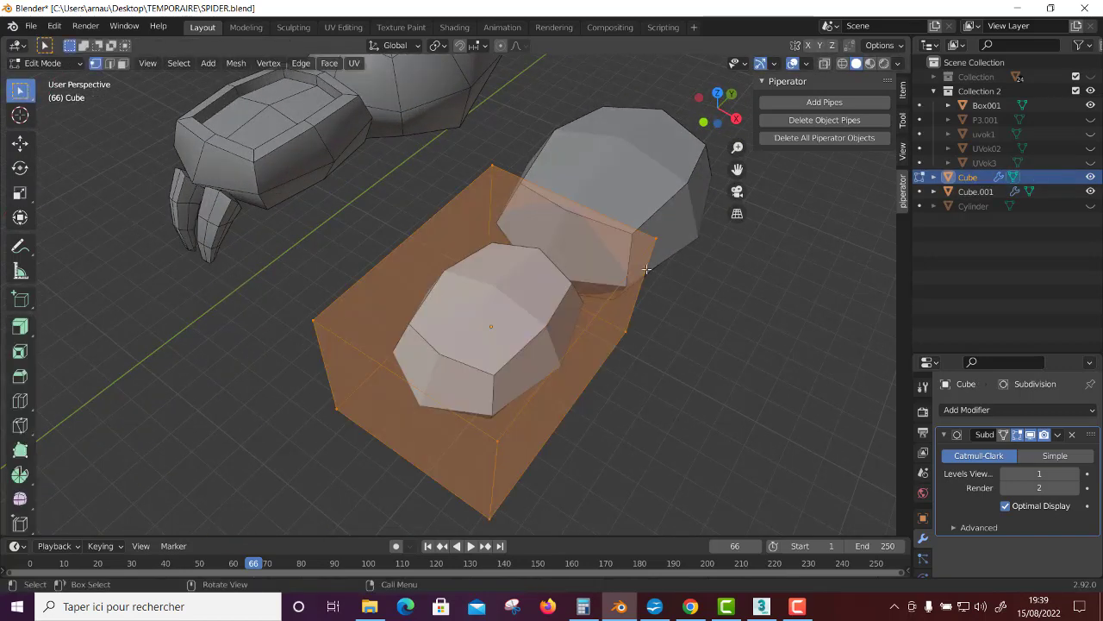
Step: Apply the Subdivision Surface modifier on both Cube and Cube.001
key(Tab)
click(1059, 435)
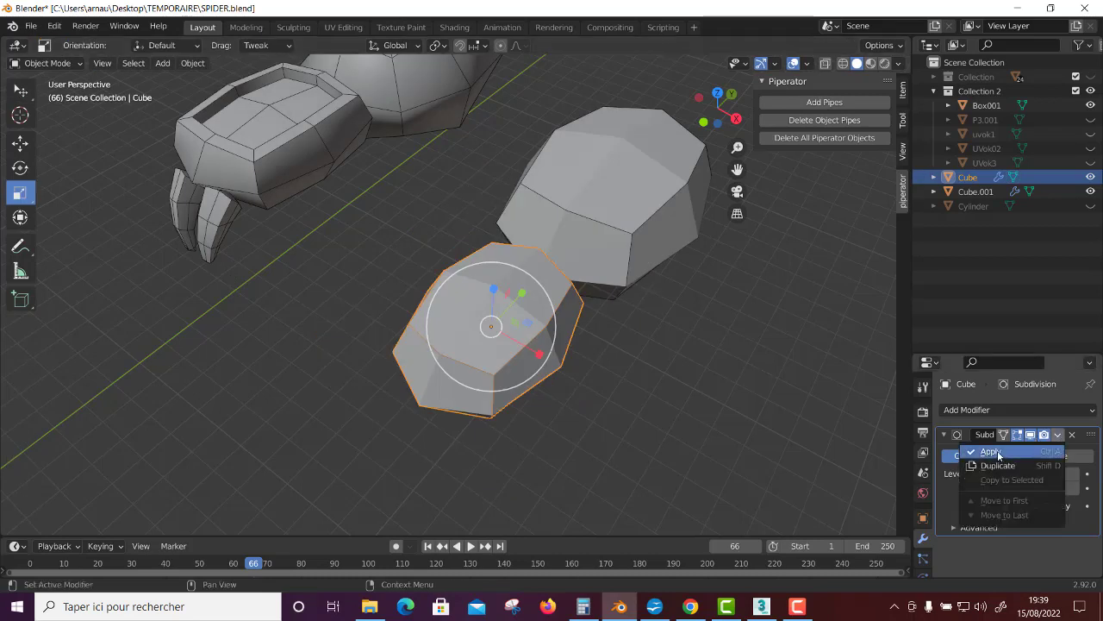
click(999, 450)
click(635, 219)
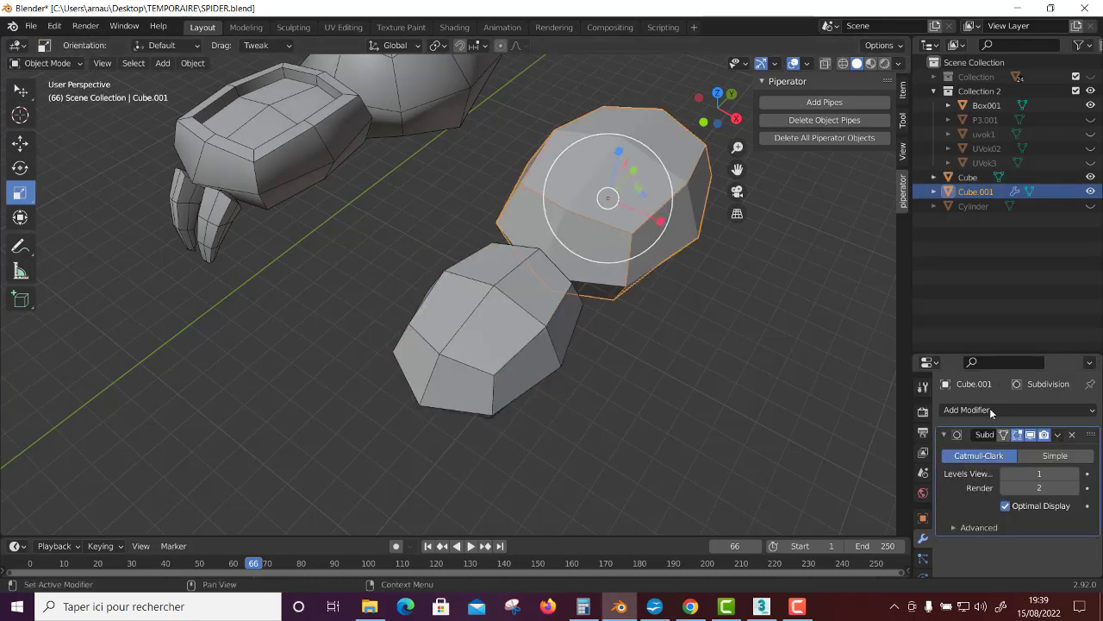
click(1058, 435)
click(1006, 450)
click(446, 328)
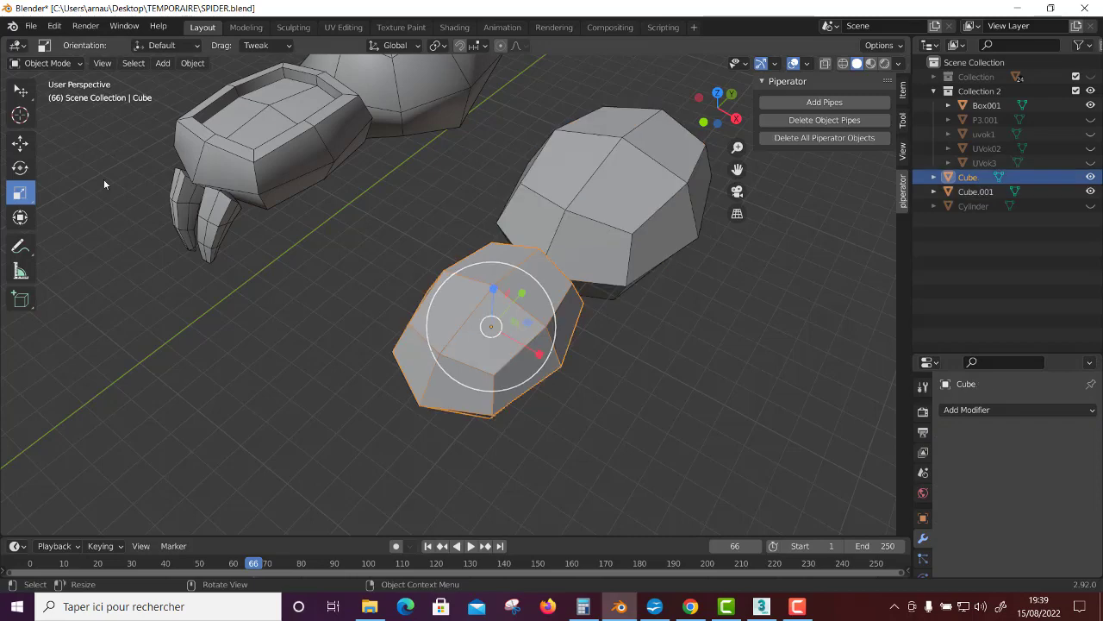
Step: In Edit Mode, select the three top faces of the smaller segment
key(Tab)
click(123, 65)
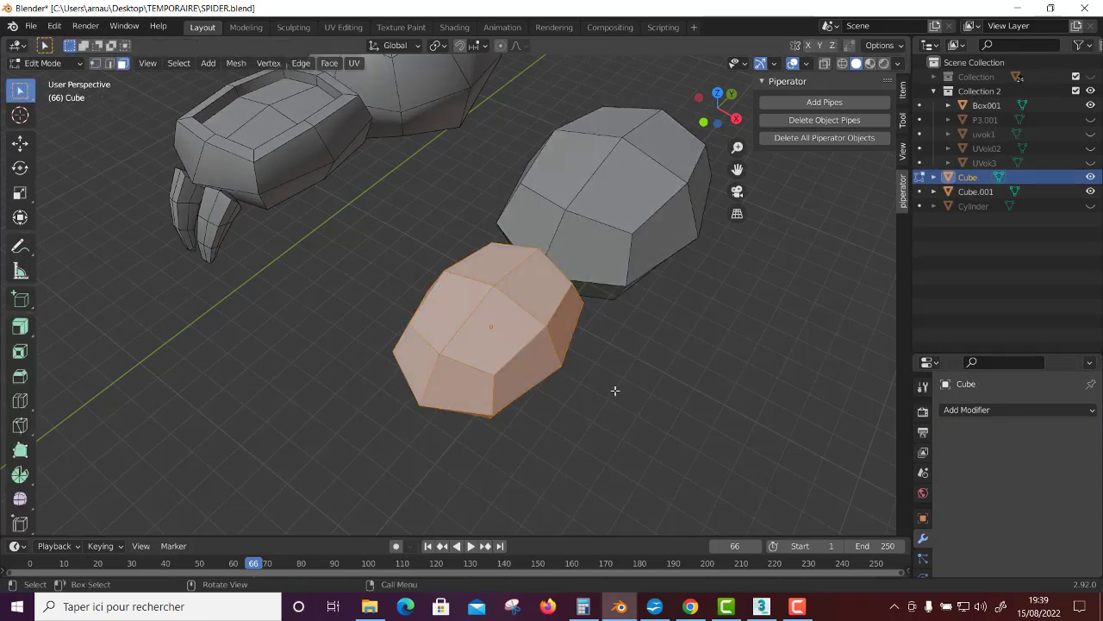
click(530, 284)
click(517, 319)
click(457, 293)
mouse_move(466, 337)
middle_down()
mouse_move(450, 350)
mouse_move(534, 431)
middle_up()
Step: Inset the top faces by 0.1419 m and push them in 0.189 m
click(25, 353)
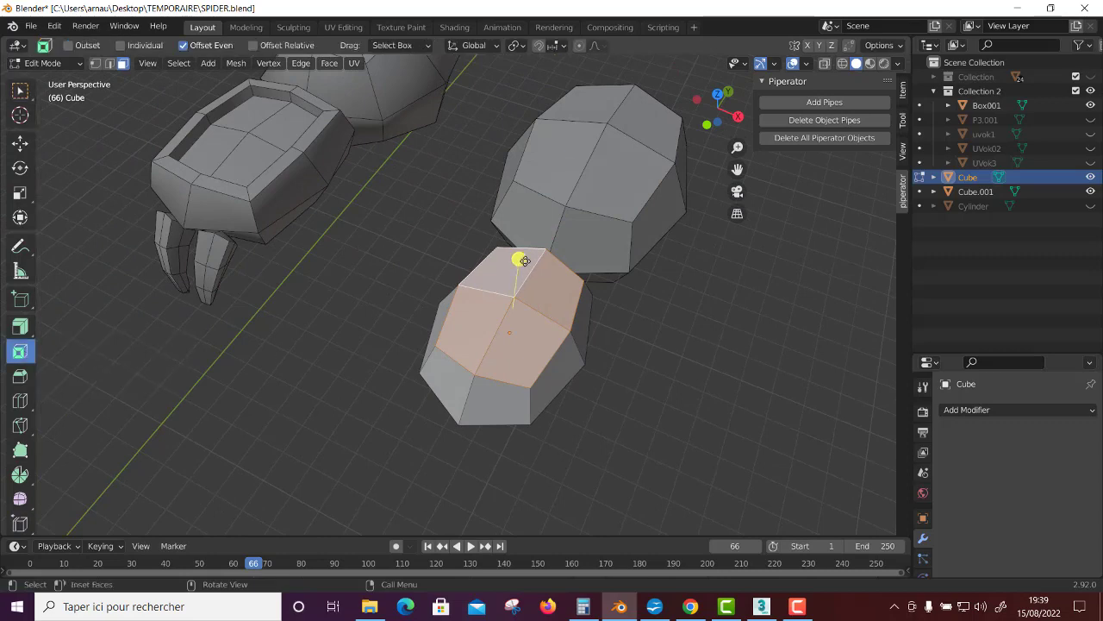
mouse_move(519, 259)
mouse_down()
mouse_move(520, 278)
mouse_move(517, 264)
mouse_up()
click(20, 326)
key(shift+space)
key(g)
middle_drag(615, 412, 484, 222)
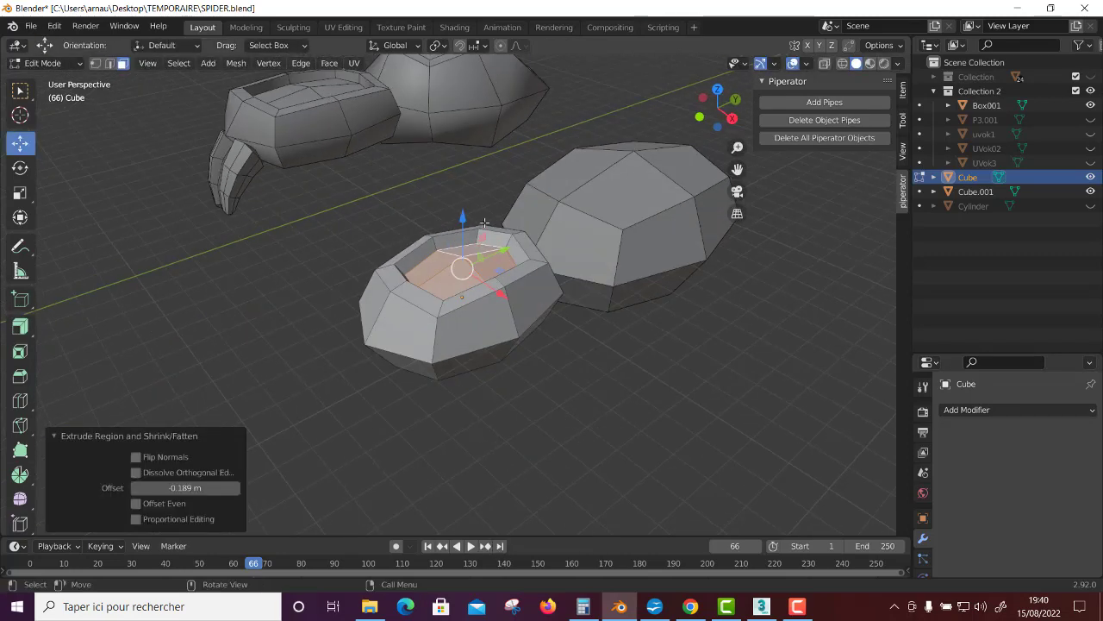
drag(462, 217, 462, 259)
middle_drag(603, 394, 609, 232)
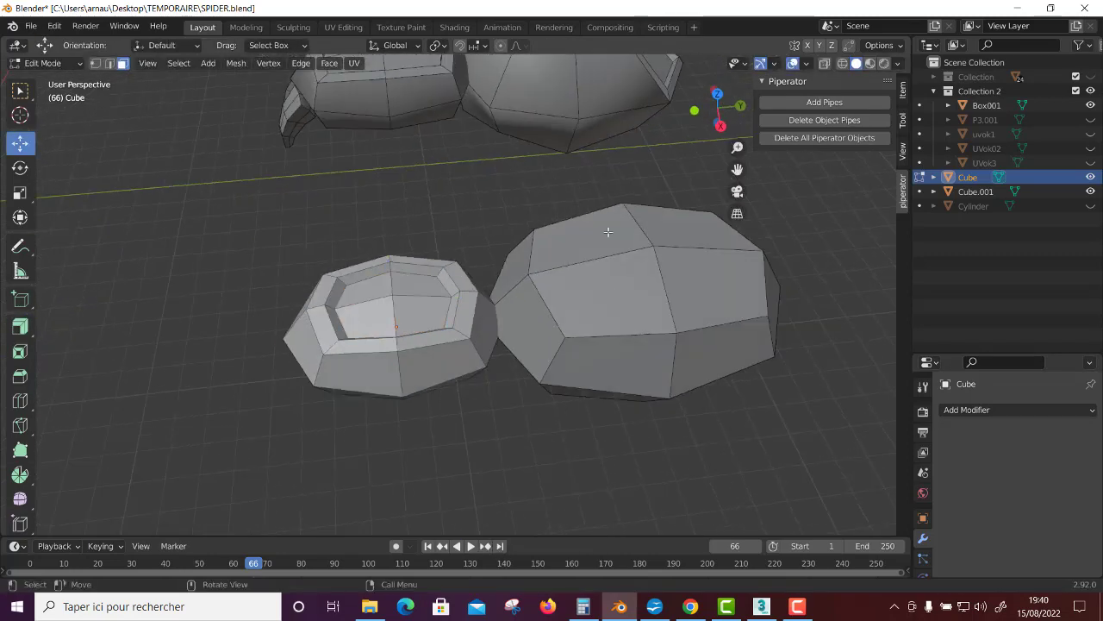
Step: Enter Edit Mode on the larger segment and select its top faces
key(shift+space)
key(s)
key(alt+q)
middle_drag(681, 333, 603, 406)
shift+click(569, 439)
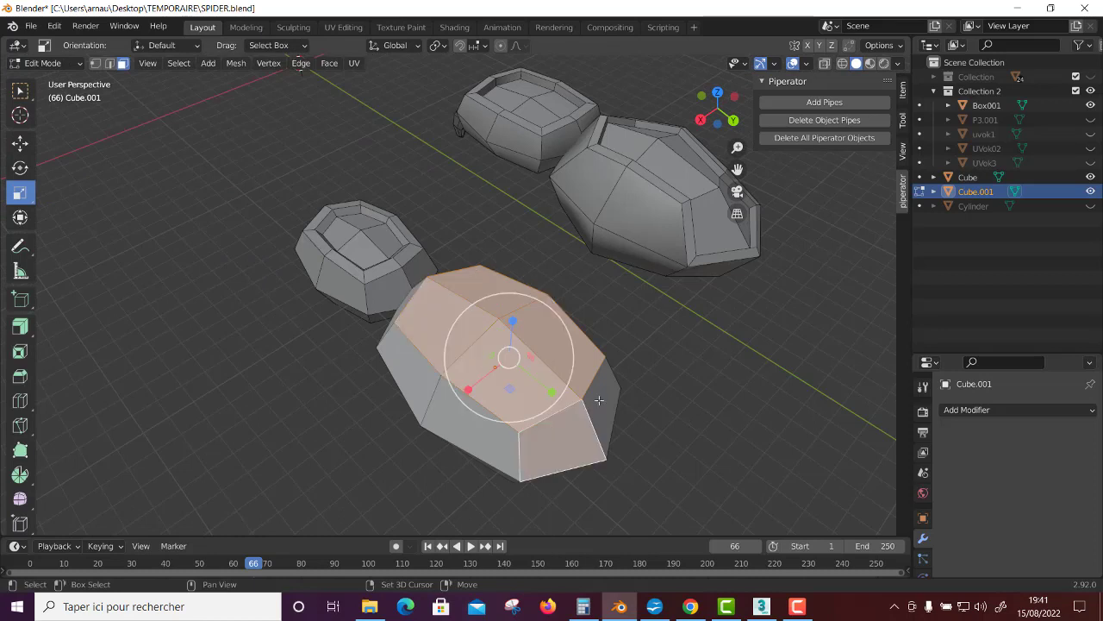
key(ctrl+e)
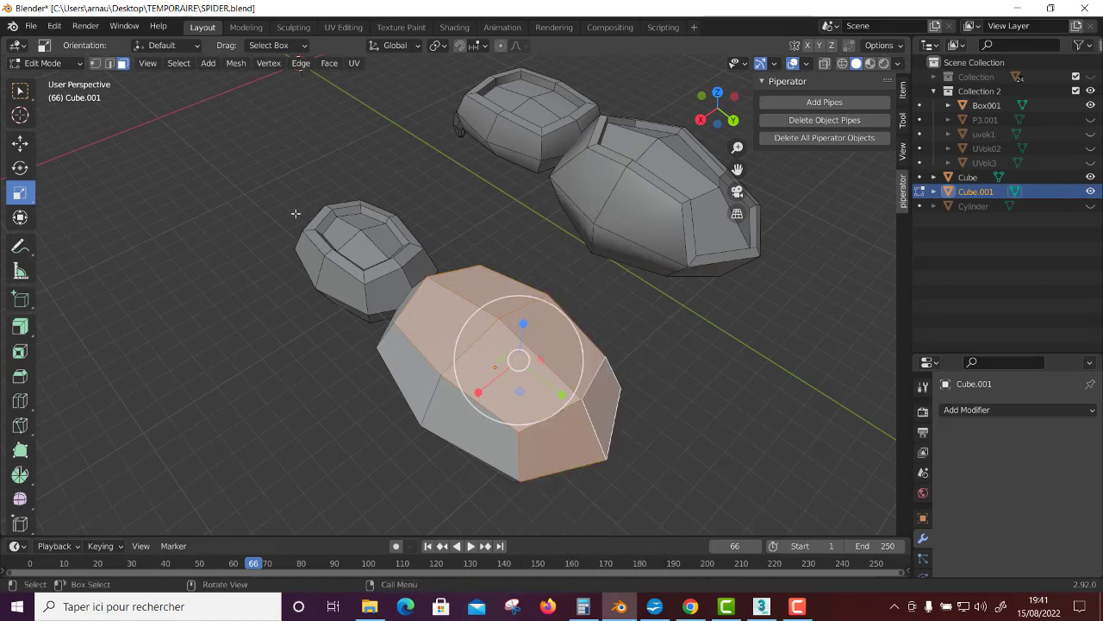
Step: Inset the larger segment's top faces and Shrink/Fatten them to -0.0726 m
click(27, 349)
mouse_move(540, 321)
mouse_down()
mouse_move(512, 331)
mouse_move(537, 320)
mouse_up()
click(22, 327)
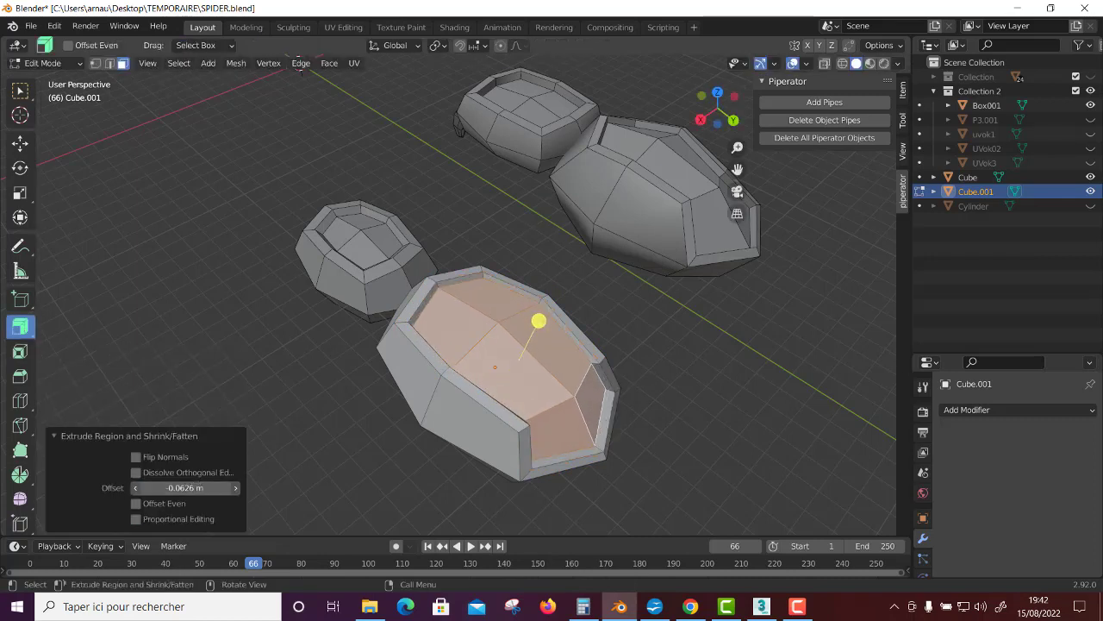
click(134, 487)
mouse_move(302, 417)
middle_down()
mouse_move(382, 475)
mouse_move(592, 443)
middle_up()
Step: Tilt the larger segment -7.32° on X and lower it against the smaller one
key(Tab)
drag(606, 249, 594, 300)
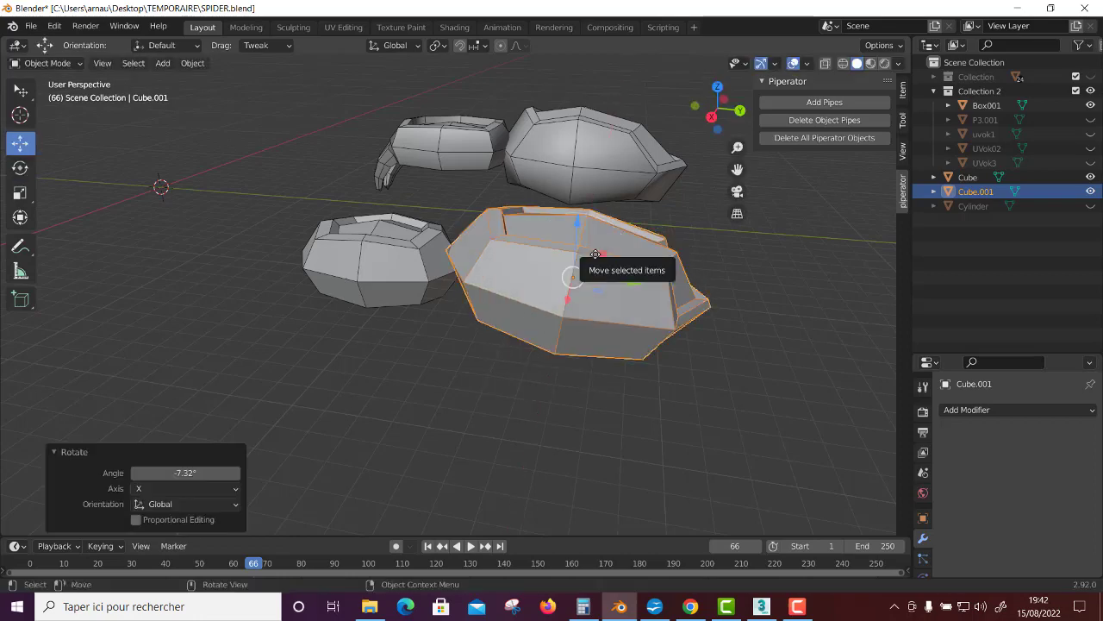
drag(594, 254, 582, 293)
mouse_move(582, 293)
middle_down()
mouse_move(434, 418)
mouse_move(639, 429)
mouse_move(555, 426)
mouse_move(520, 397)
mouse_move(496, 346)
mouse_move(127, 315)
middle_up()
click(638, 423)
scroll(521, 399, up, 4)
key(shift+a)
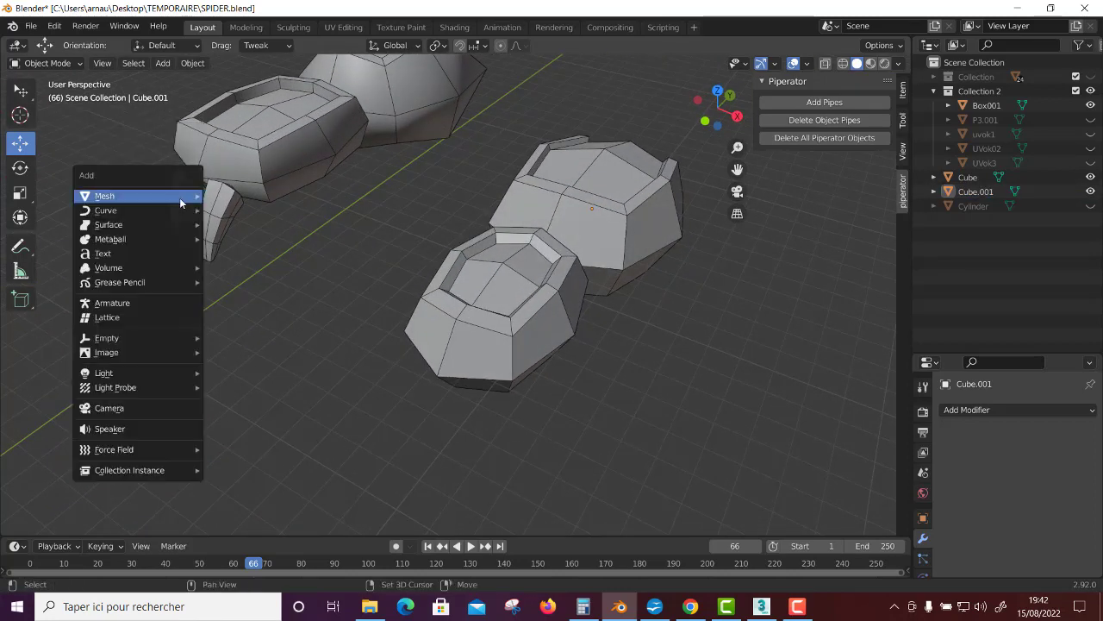
Step: Add Cube.002 and place it beside the spider's body
mouse_move(104, 196)
click(245, 209)
scroll(289, 302, down, 5)
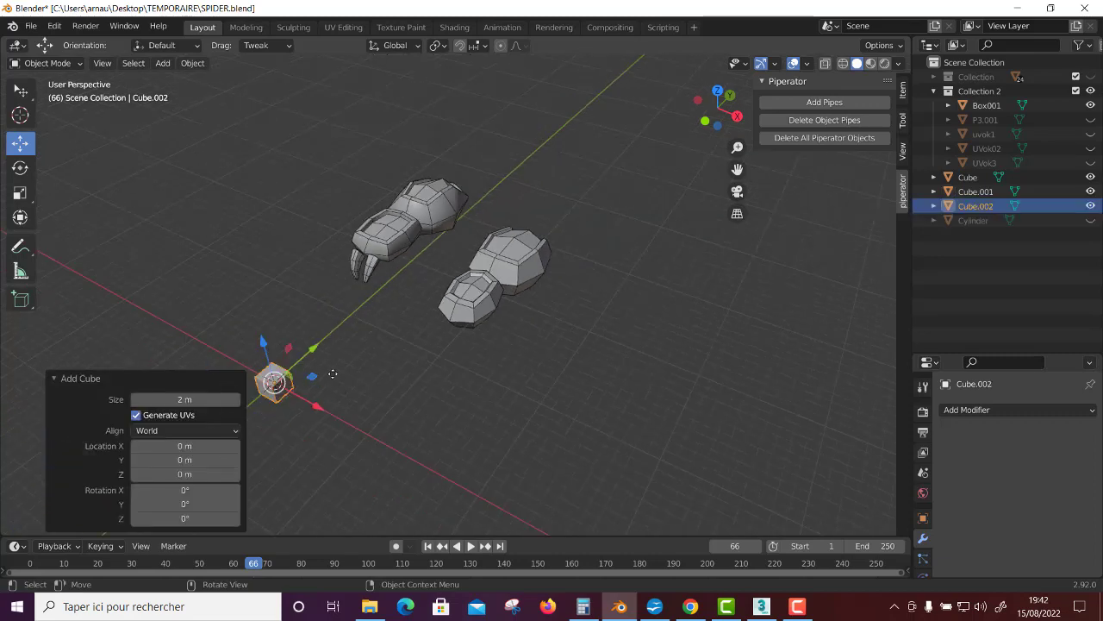
key(g)
click(431, 353)
scroll(431, 353, up, 4)
key(g)
click(402, 419)
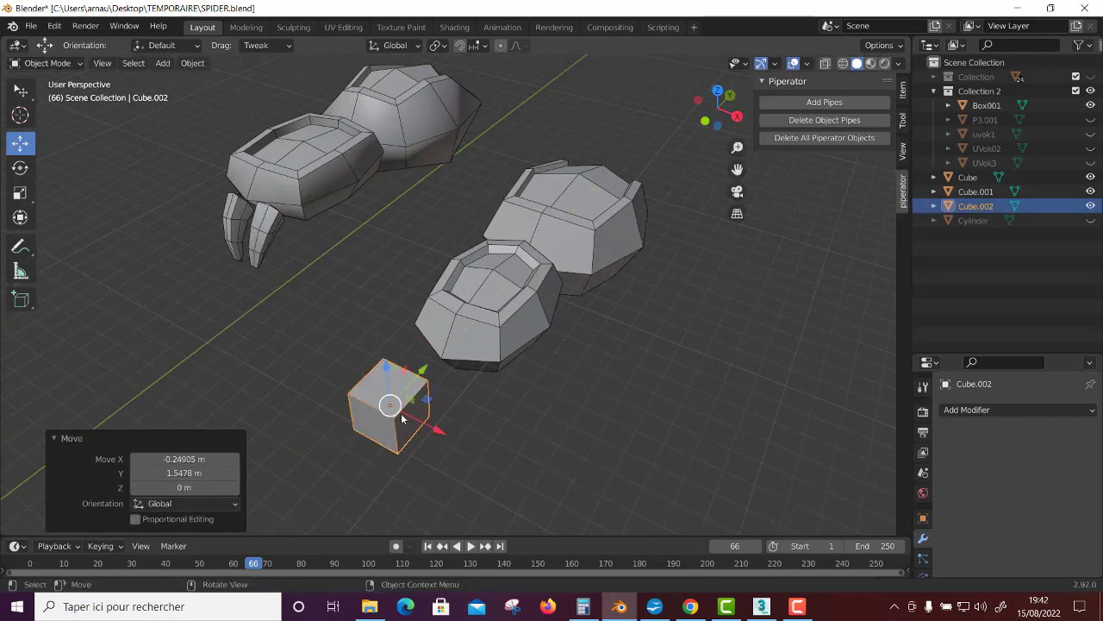
mouse_move(398, 420)
middle_down()
mouse_move(425, 409)
mouse_move(400, 400)
middle_up()
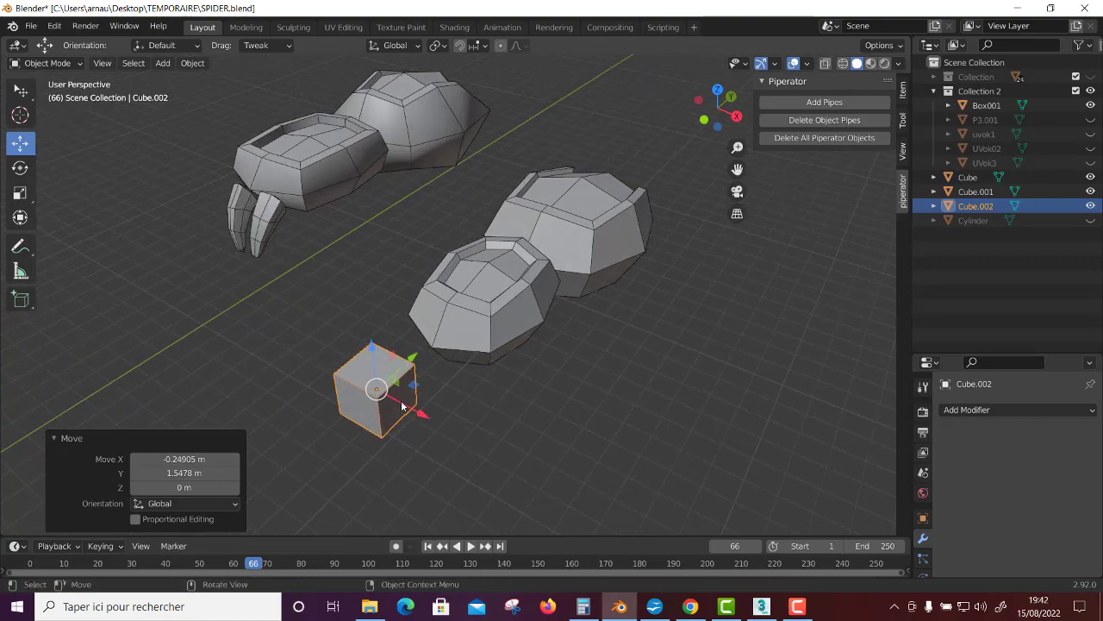
Step: Shrink the cube to 0.643 and stretch it to 2.665 along Y
key(shift+space)
click(336, 428)
mouse_move(427, 380)
mouse_down()
mouse_move(404, 384)
mouse_move(469, 304)
mouse_up()
middle_drag(469, 304, 330, 390)
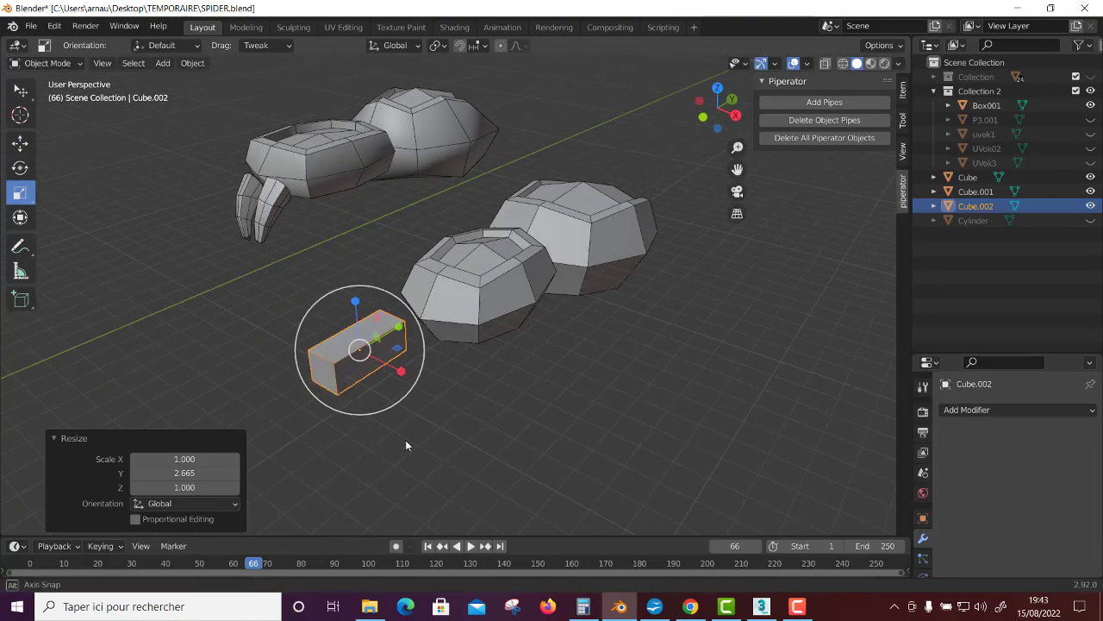
Step: Cut two edge loops across Cube.002's length and switch to face selection
key(Tab)
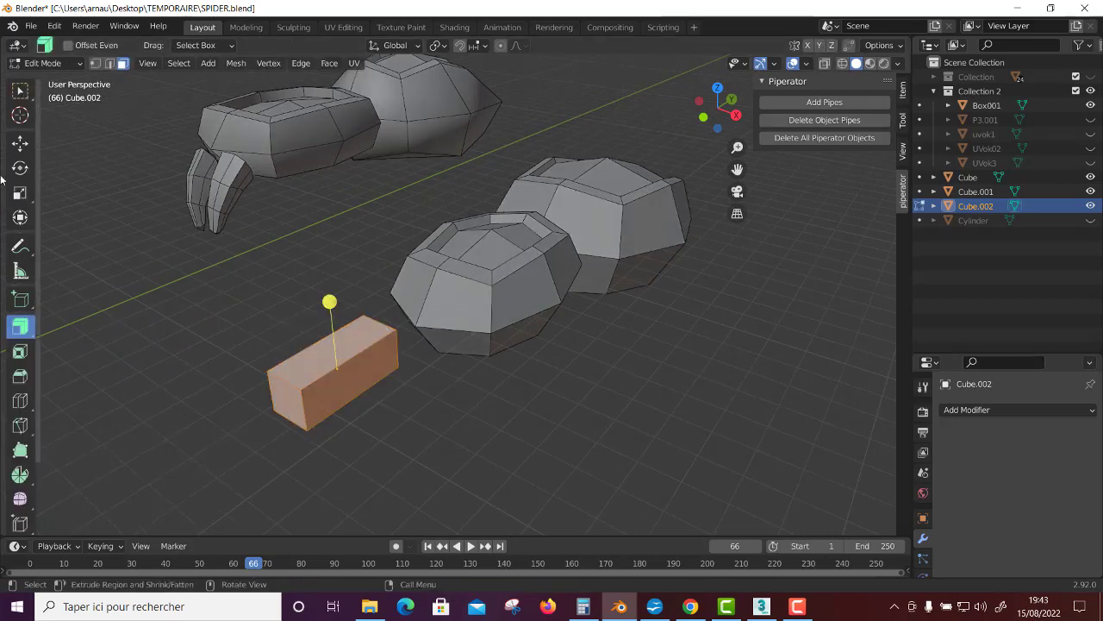
click(24, 408)
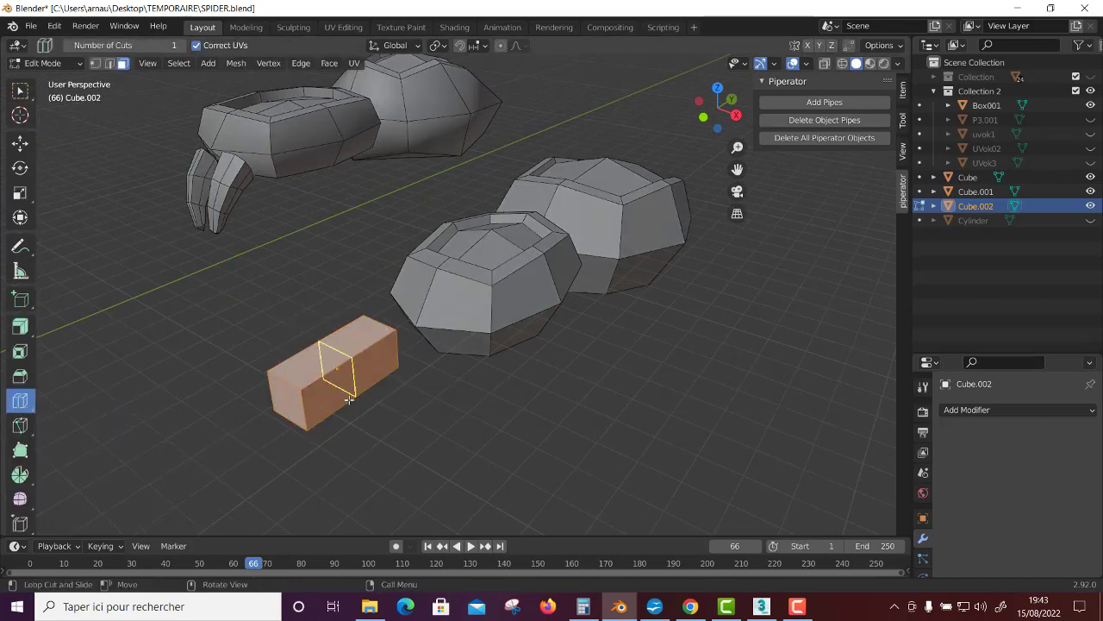
mouse_move(331, 412)
mouse_down()
mouse_move(349, 362)
mouse_move(340, 371)
mouse_up()
drag(364, 358, 363, 358)
click(368, 353)
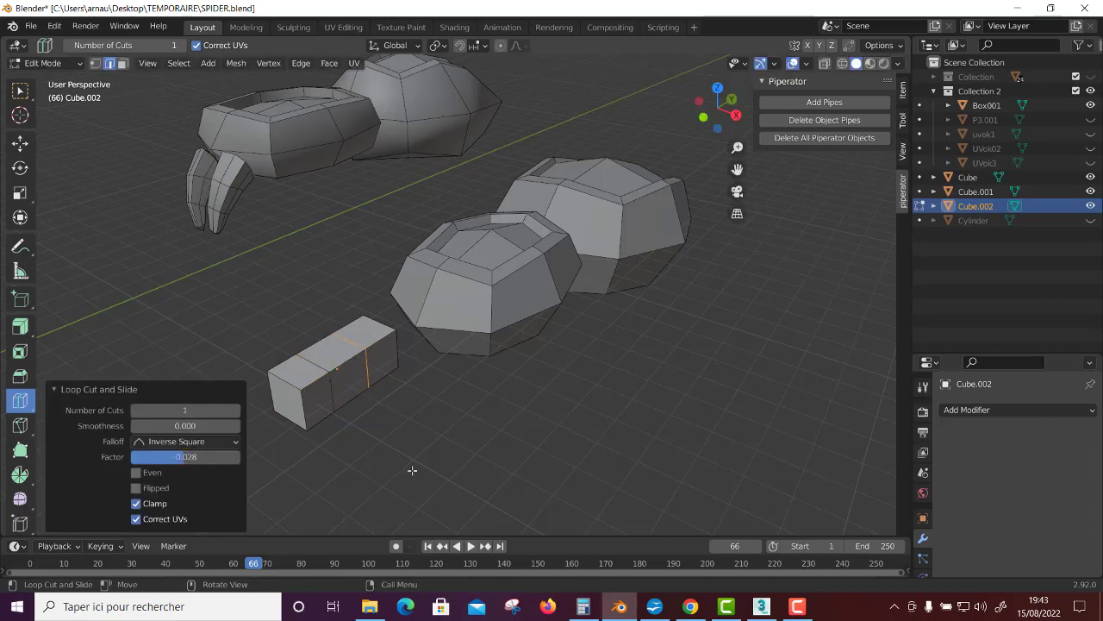
middle_drag(368, 354, 423, 470)
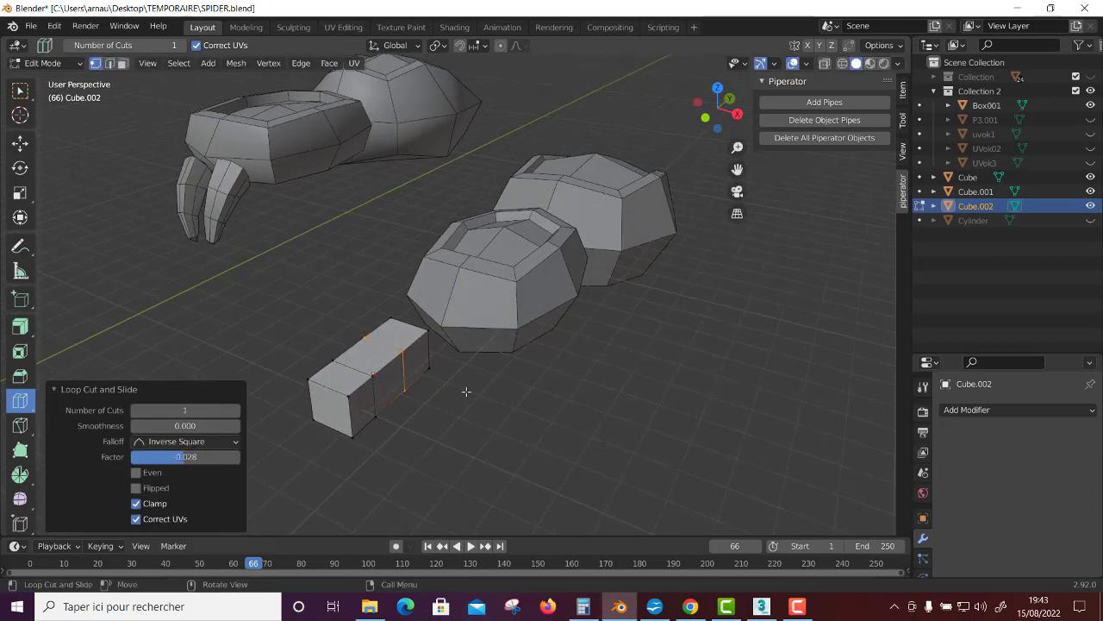
middle_drag(466, 391, 392, 421)
key(3)
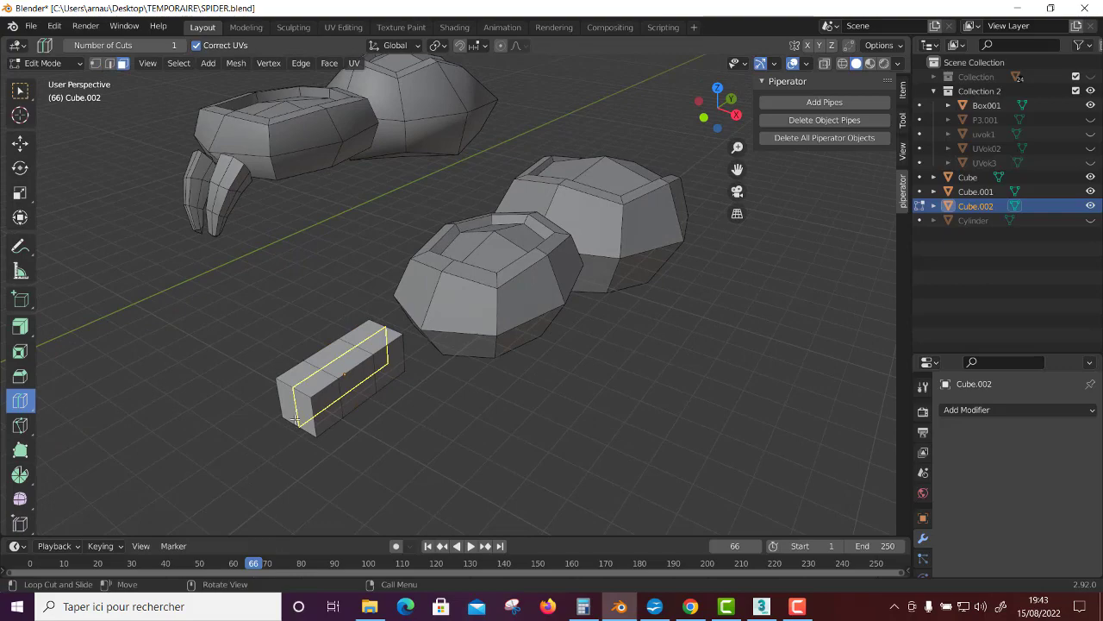
key(w)
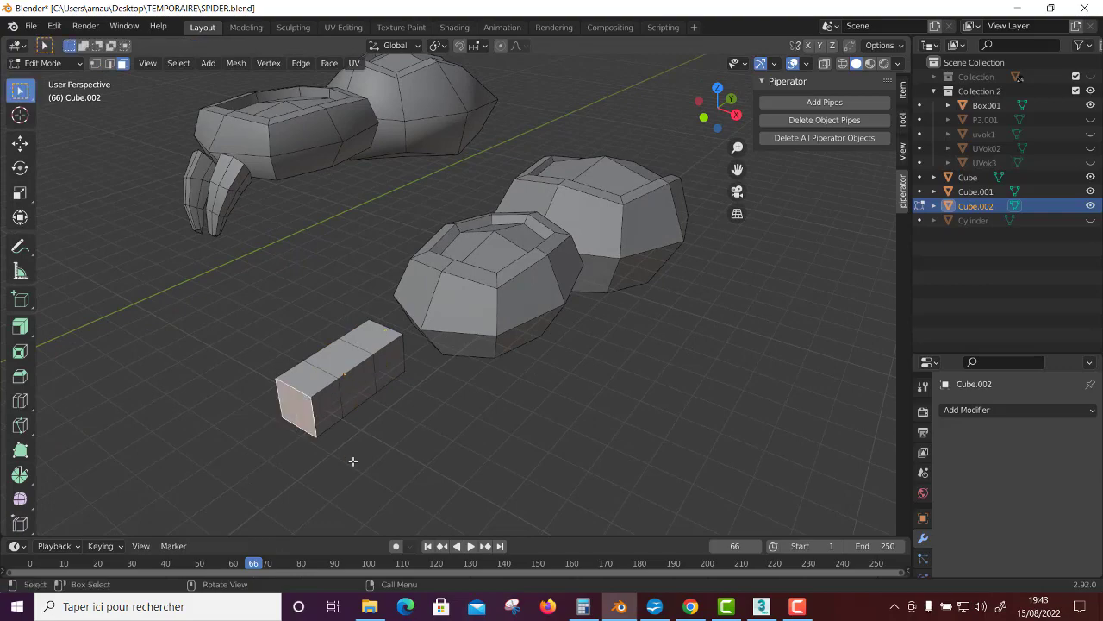
mouse_move(352, 461)
middle_down()
mouse_move(322, 466)
mouse_move(301, 438)
middle_up()
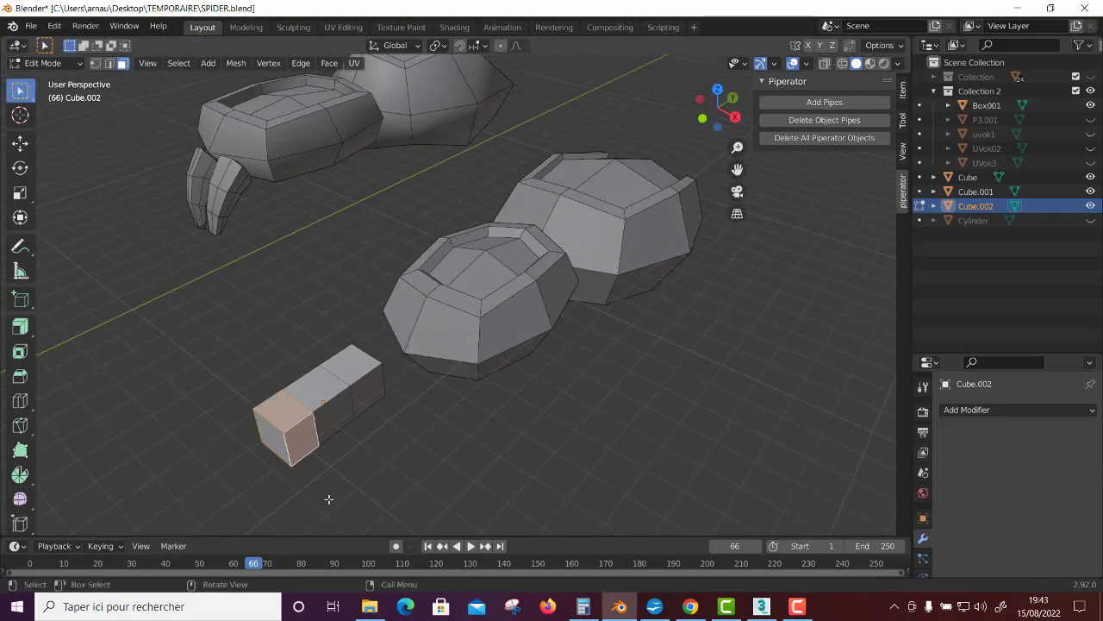
mouse_move(329, 499)
middle_down()
mouse_move(365, 490)
mouse_move(340, 489)
middle_up()
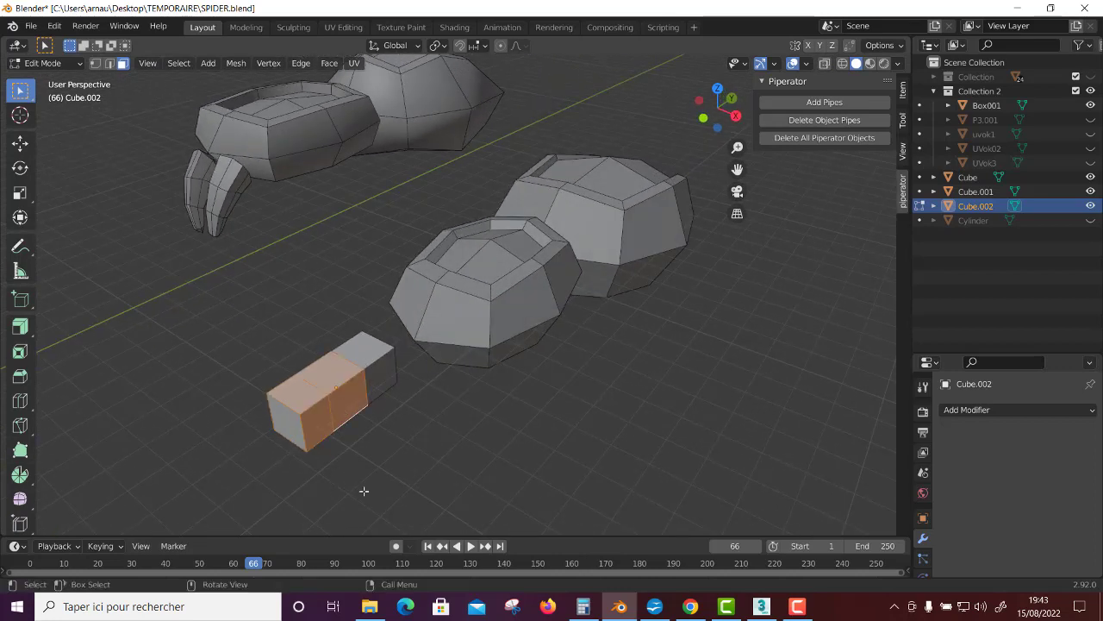
Step: Scale the leg's end face down to 0.727 to taper the block
key(shift+space)
key(s)
mouse_move(358, 402)
mouse_down()
mouse_move(316, 394)
mouse_move(341, 407)
mouse_up()
key(Tab)
click(314, 442)
middle_drag(341, 406, 352, 453)
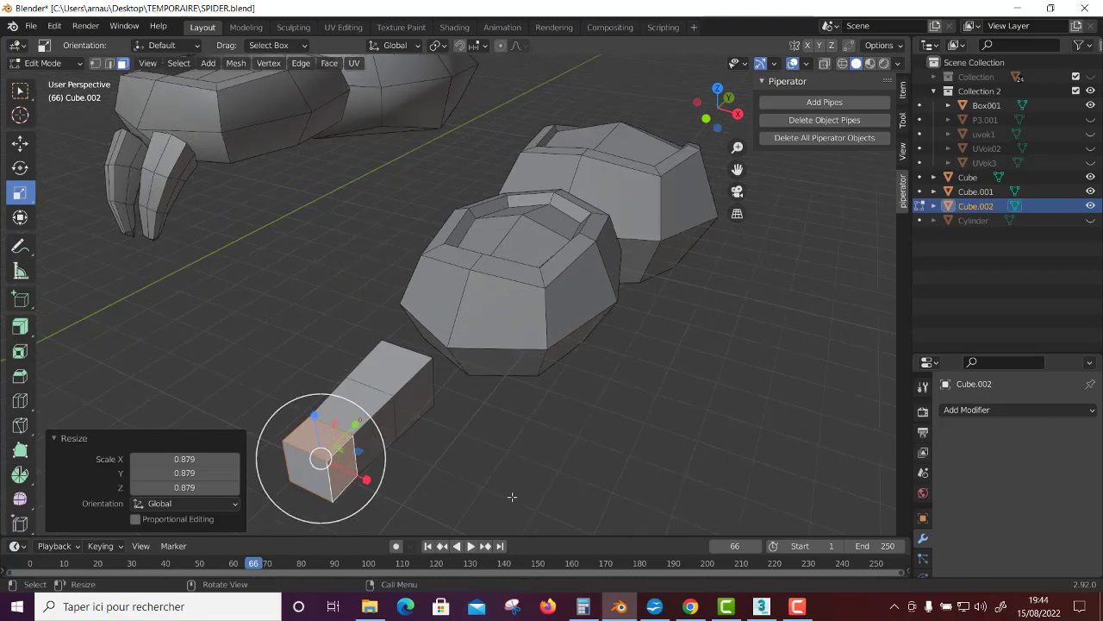
drag(352, 453, 338, 467)
mouse_move(419, 456)
middle_down()
mouse_move(347, 458)
mouse_move(362, 457)
middle_up()
Step: Delete the face at the leg's other end
click(201, 293)
right_click(198, 296)
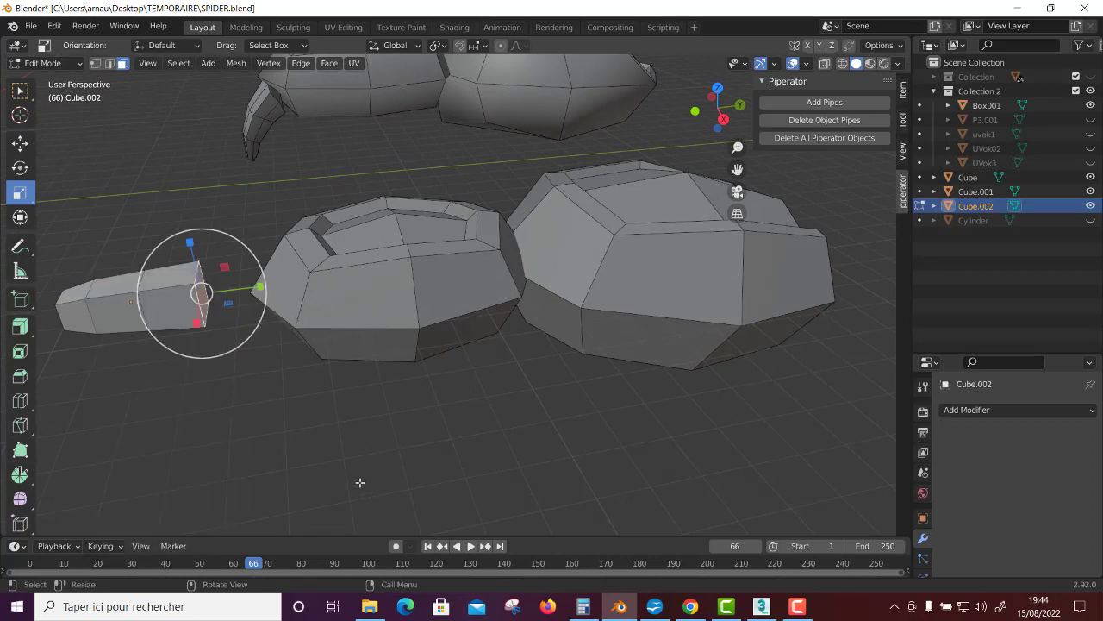
key(x)
click(325, 439)
mouse_move(190, 424)
middle_down()
mouse_move(298, 422)
mouse_move(350, 457)
mouse_move(395, 465)
mouse_move(284, 400)
middle_up()
Step: In wireframe, tilt the leg's outer two sections about 8.64° downward and shift them into place
scroll(349, 457, up, 3)
scroll(349, 457, down, 2)
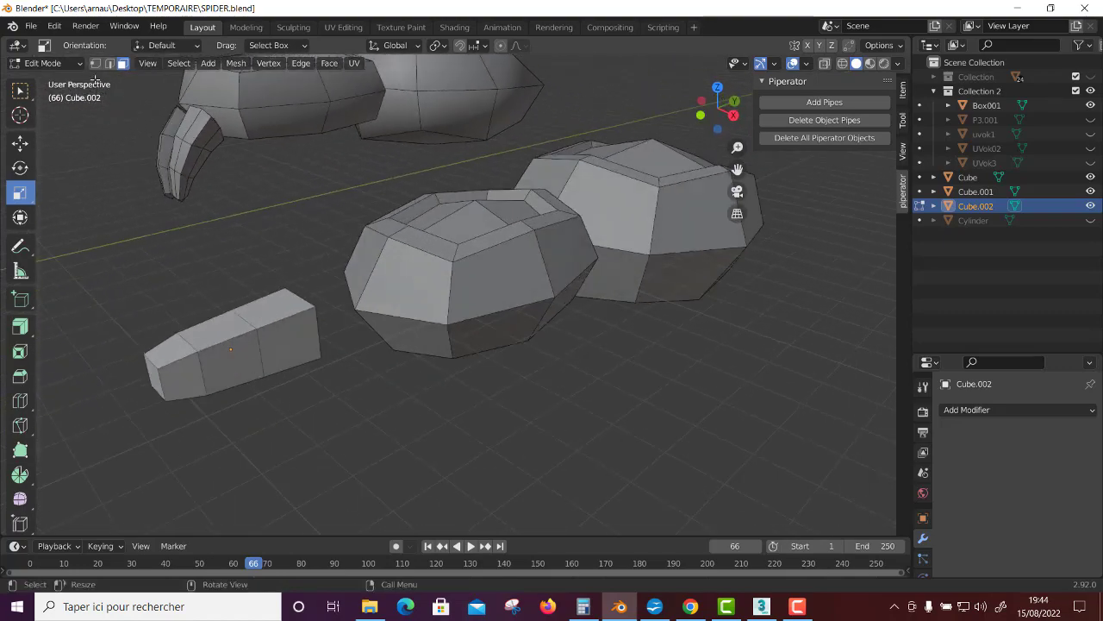
key(z)
click(162, 237)
middle_drag(163, 237, 202, 178)
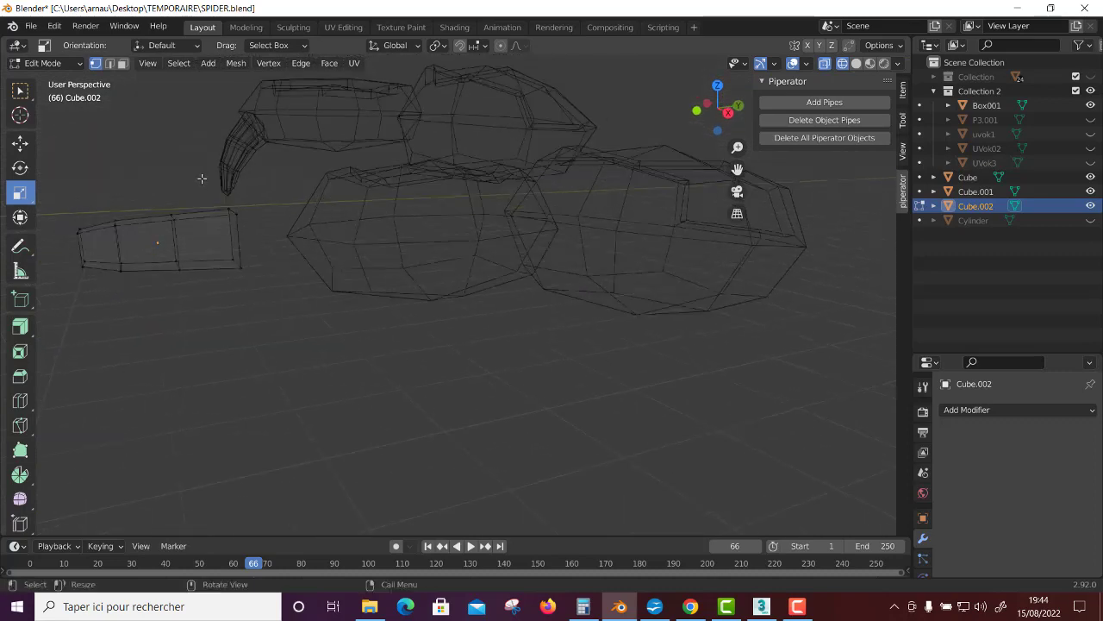
drag(198, 177, 56, 321)
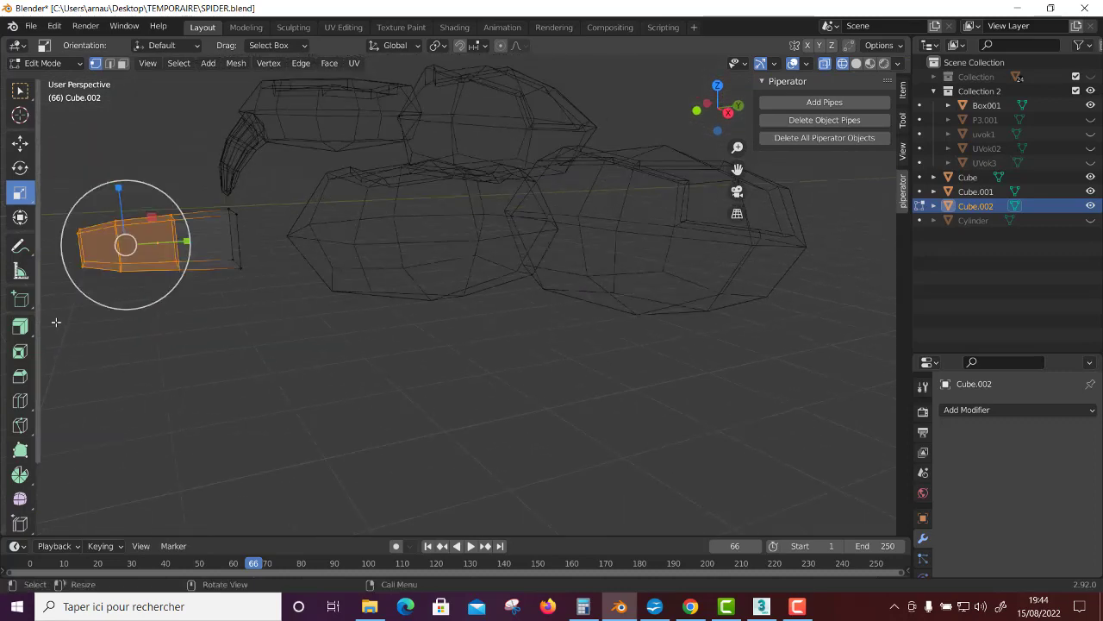
mouse_move(257, 323)
middle_down()
mouse_move(451, 414)
mouse_move(423, 404)
mouse_move(389, 327)
middle_up()
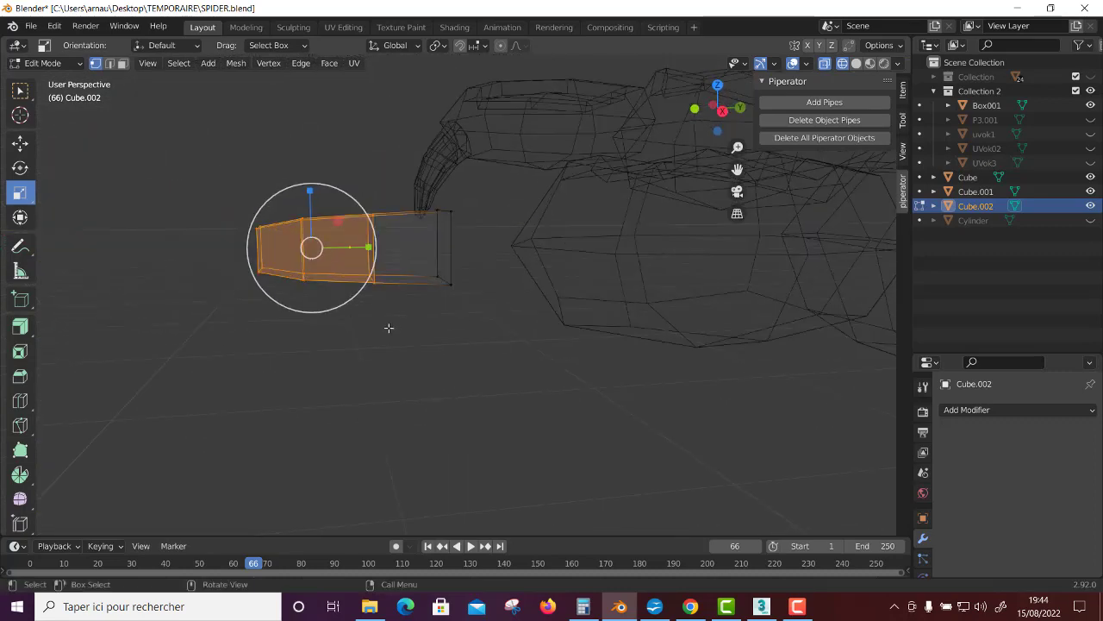
drag(332, 199, 335, 203)
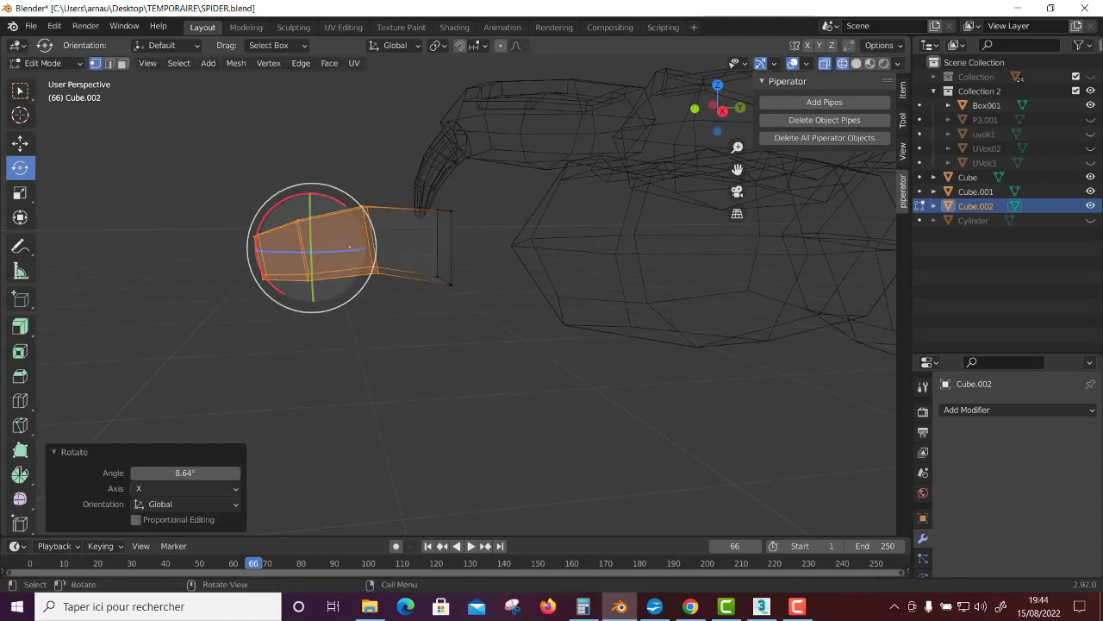
key(shift+space)
click(332, 188)
mouse_move(369, 247)
mouse_down()
mouse_move(305, 333)
mouse_move(237, 232)
mouse_up()
Step: Tilt the leg's end face 21° downward
key(shift+space)
click(315, 282)
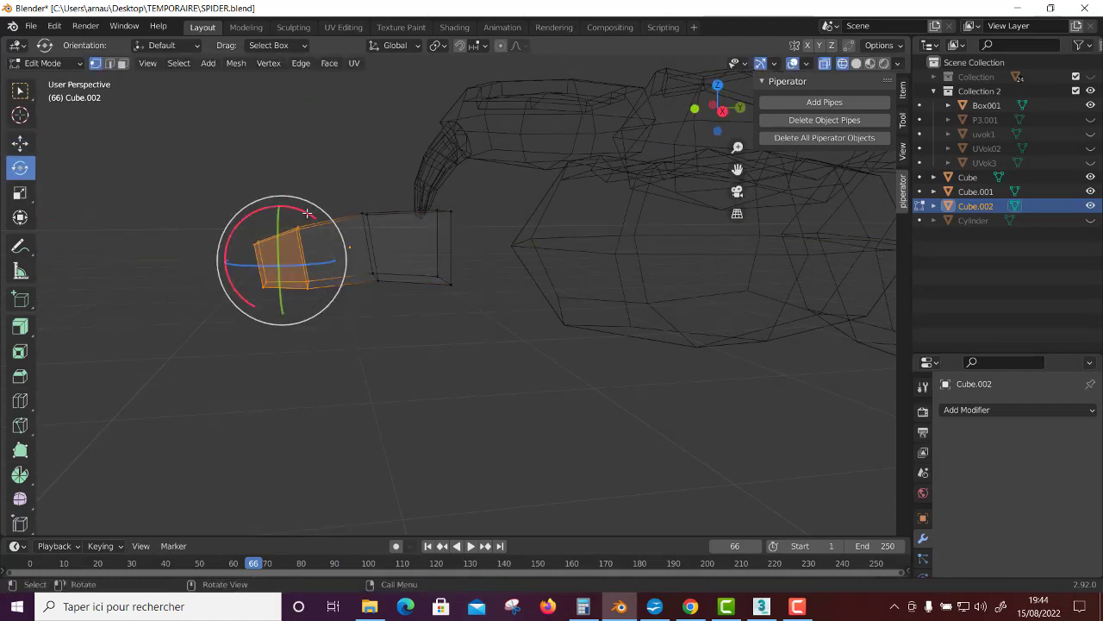
mouse_move(308, 213)
mouse_down()
mouse_move(291, 216)
mouse_move(310, 259)
mouse_up()
key(shift+space)
click(306, 268)
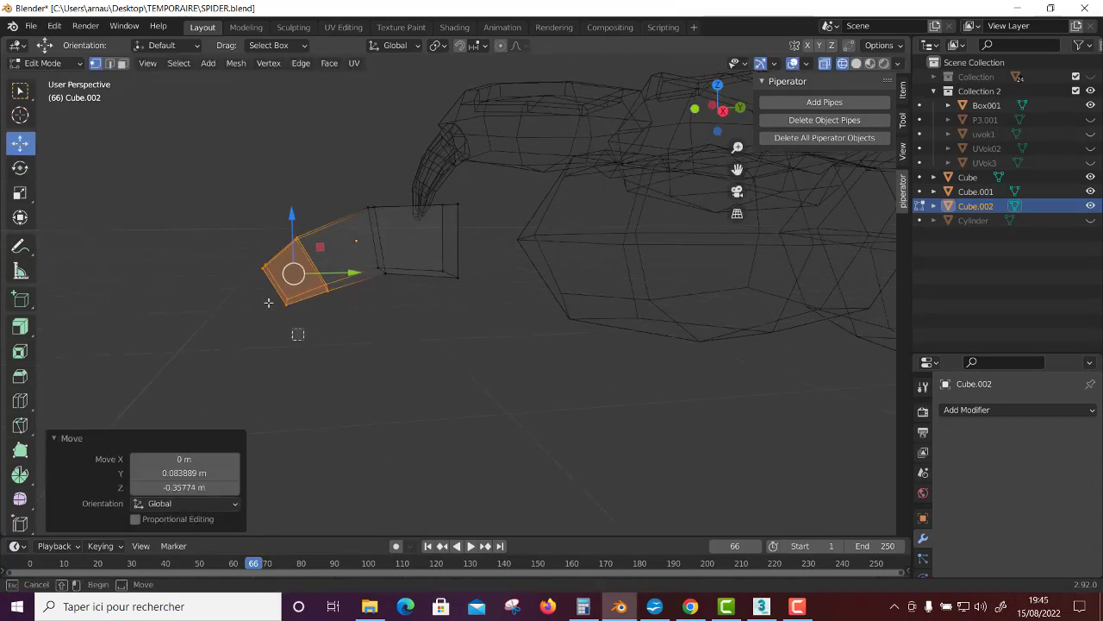
Step: Tilt the end face a further 17.5°, lower it, and scale the tip to 0.549
key(shift+space)
click(206, 306)
drag(226, 267, 237, 318)
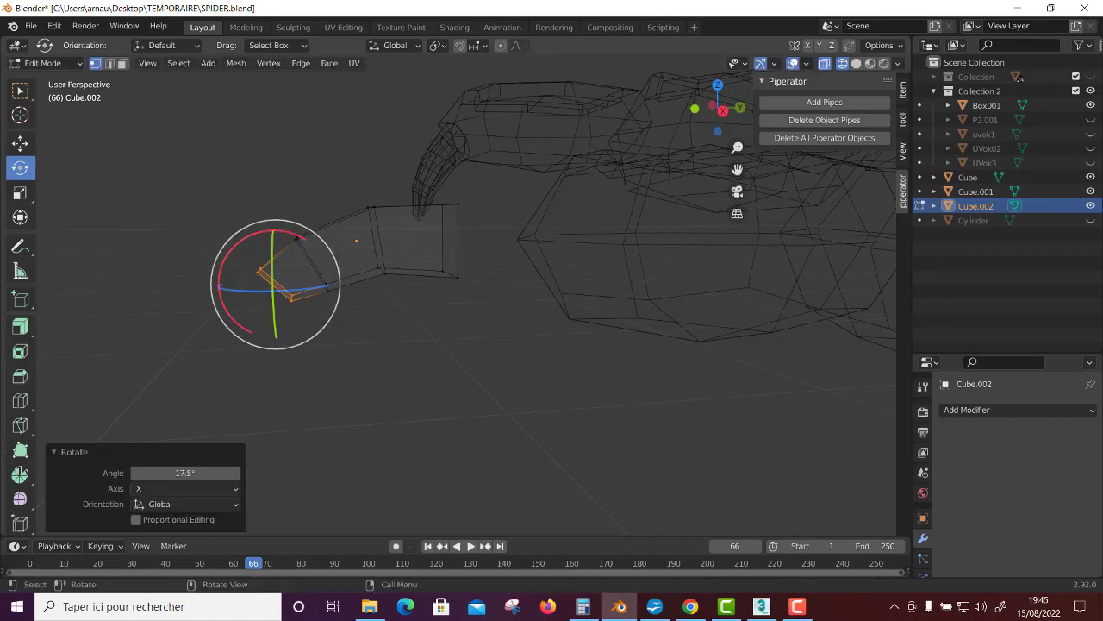
key(shift+space)
click(237, 233)
drag(303, 260, 293, 285)
mouse_move(293, 284)
middle_down()
mouse_move(330, 363)
mouse_move(431, 402)
middle_up()
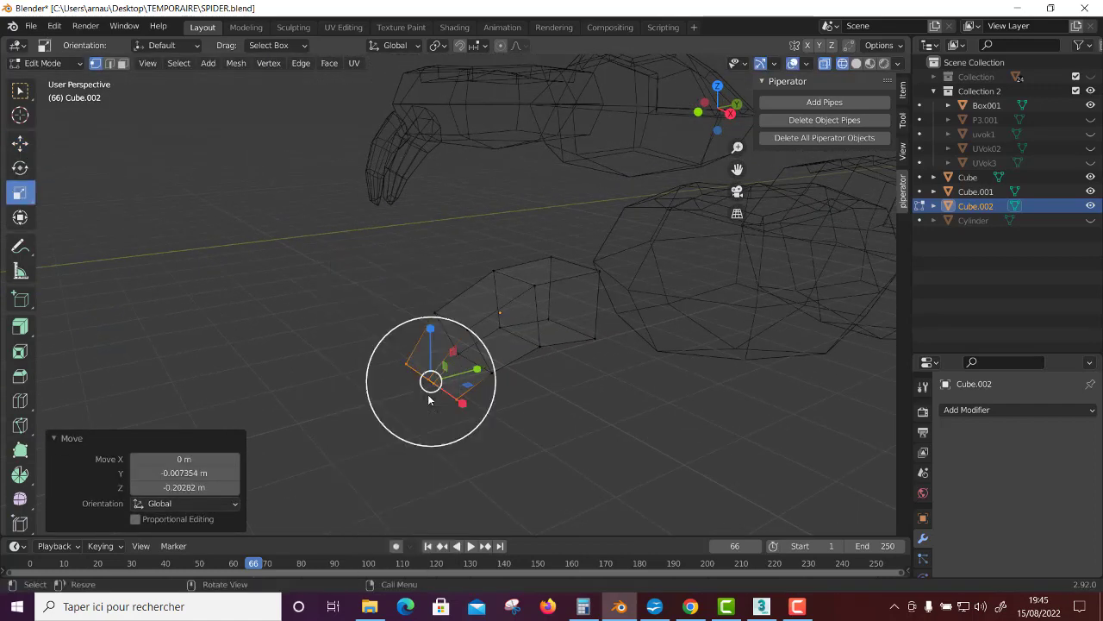
key(s)
click(414, 396)
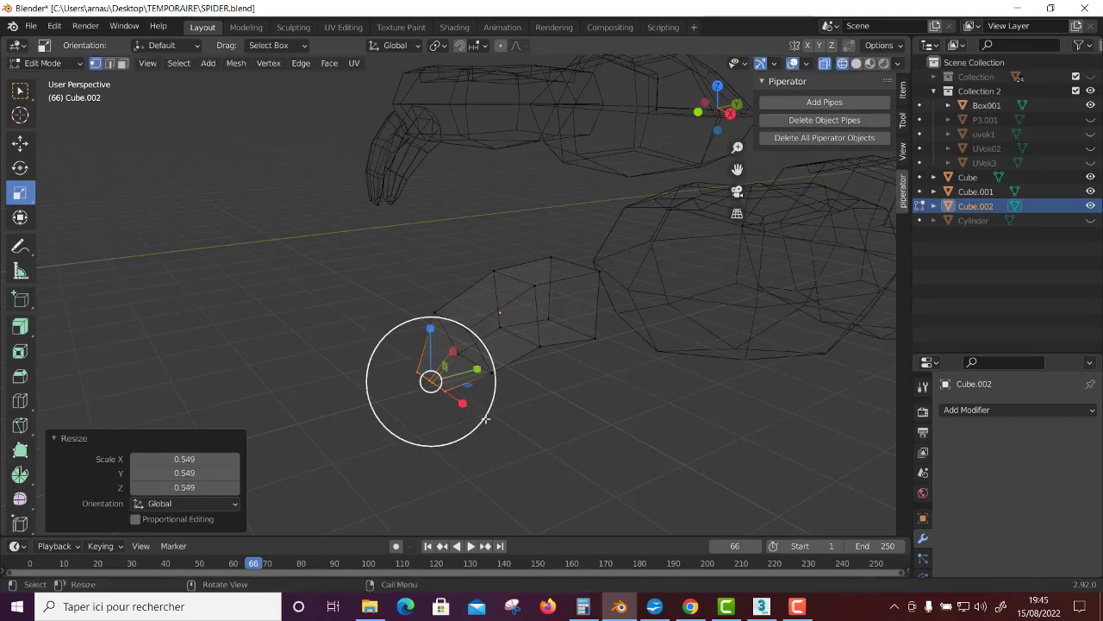
key(shift+z)
mouse_move(509, 446)
middle_down()
mouse_move(566, 445)
mouse_move(487, 434)
mouse_move(596, 463)
mouse_move(535, 451)
mouse_move(564, 452)
mouse_move(533, 440)
middle_up()
Step: In Object Mode, rotate the whole leg 44° about X and shrink it to about 0.704
key(Tab)
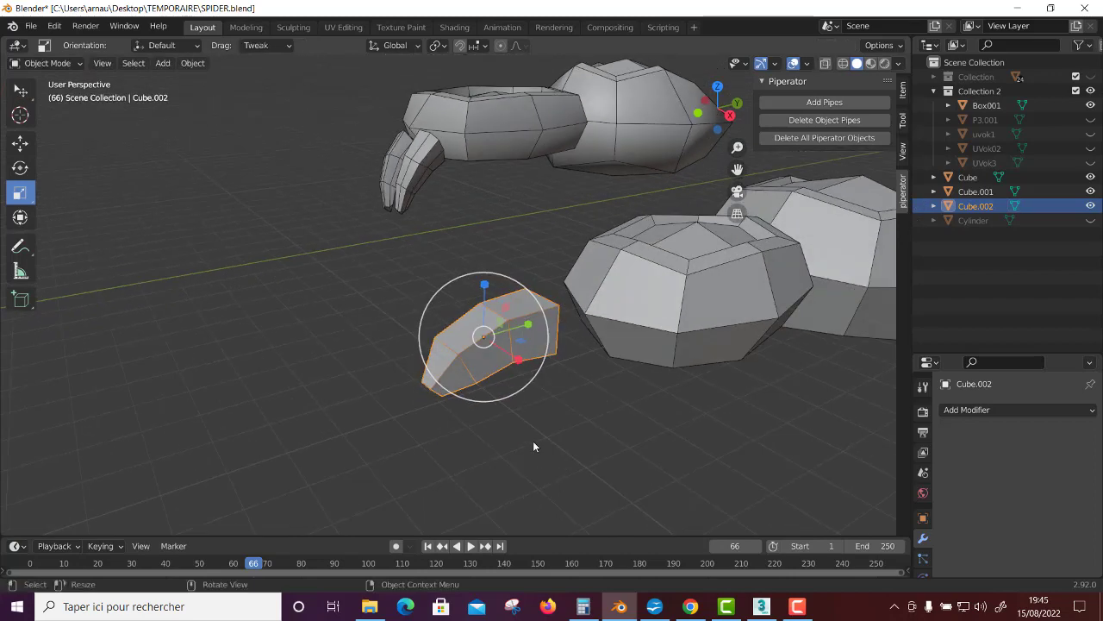
key(shift+space)
key(shift+space)
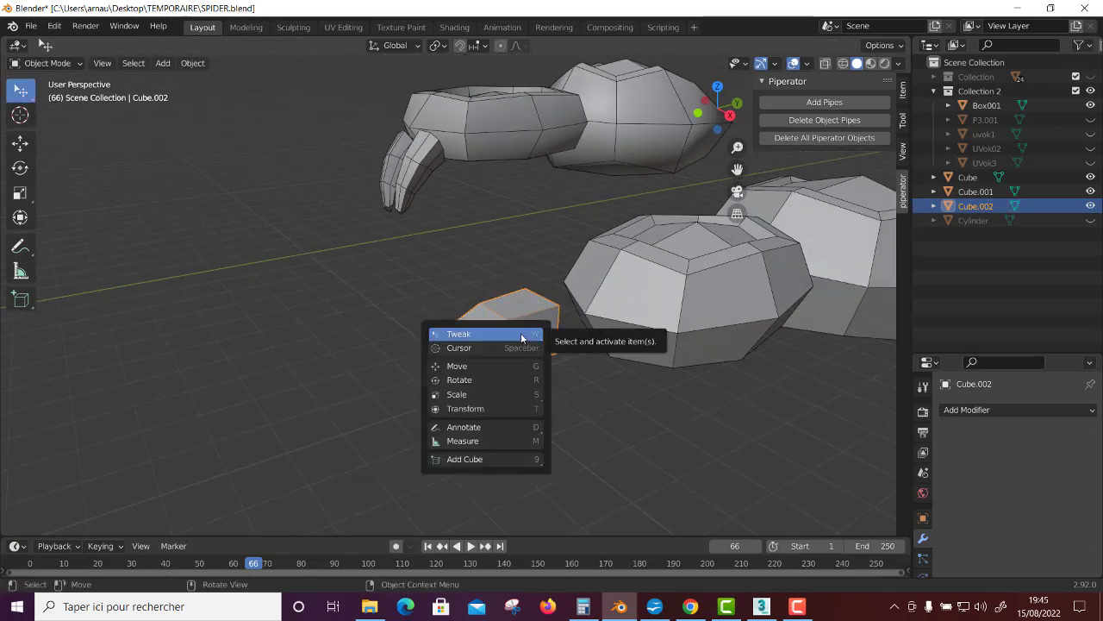
click(468, 382)
drag(468, 298, 431, 451)
middle_drag(431, 451, 504, 453)
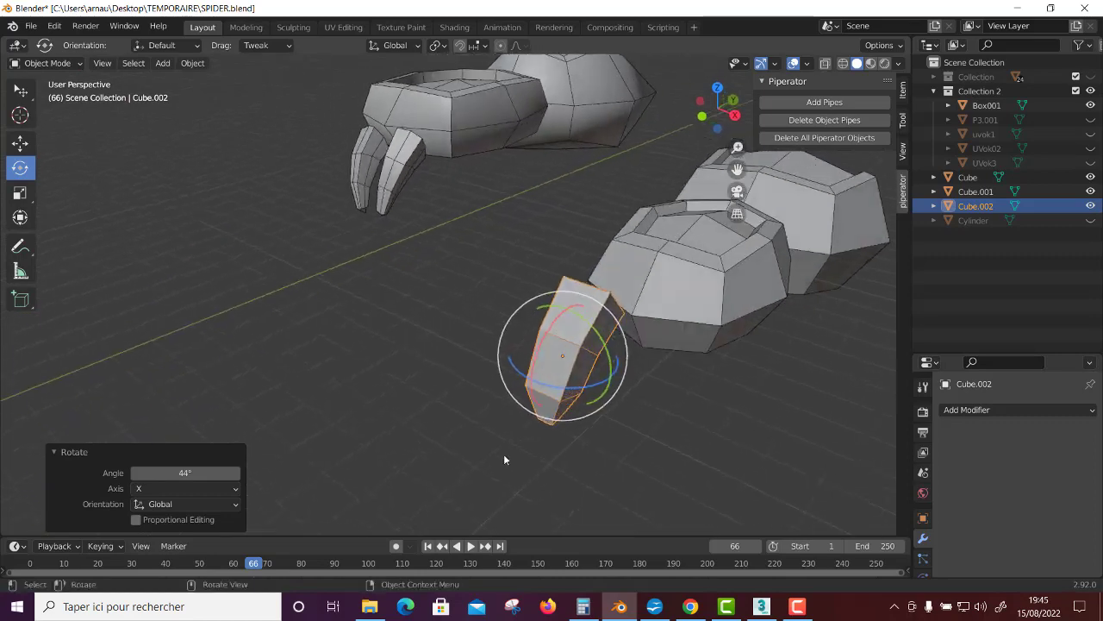
key(shift+space)
key(s)
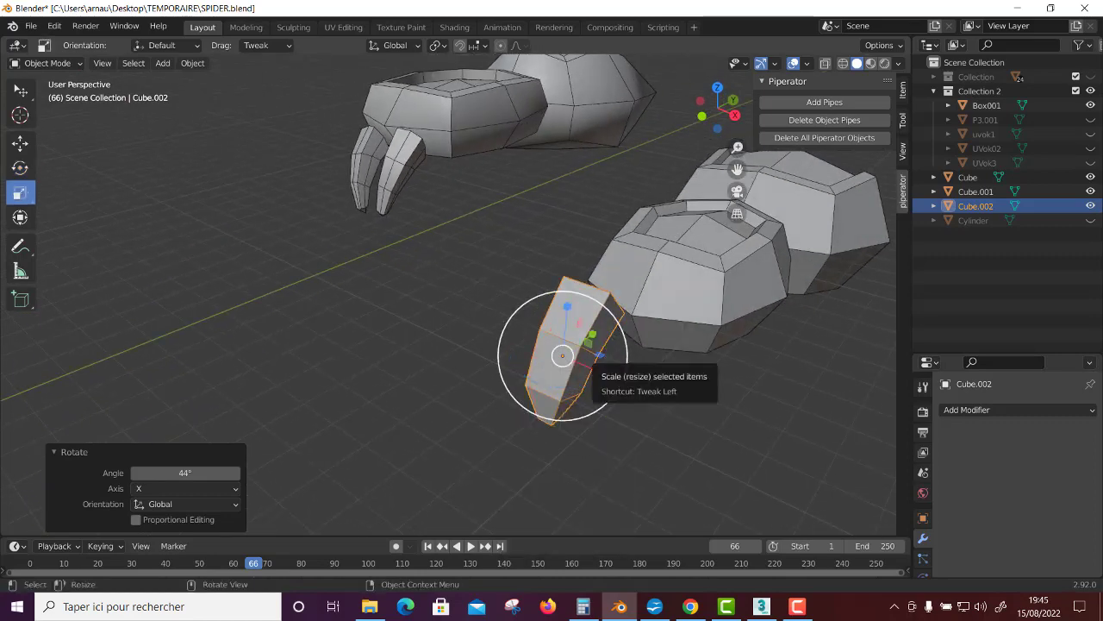
drag(594, 363, 587, 362)
middle_drag(517, 459, 584, 457)
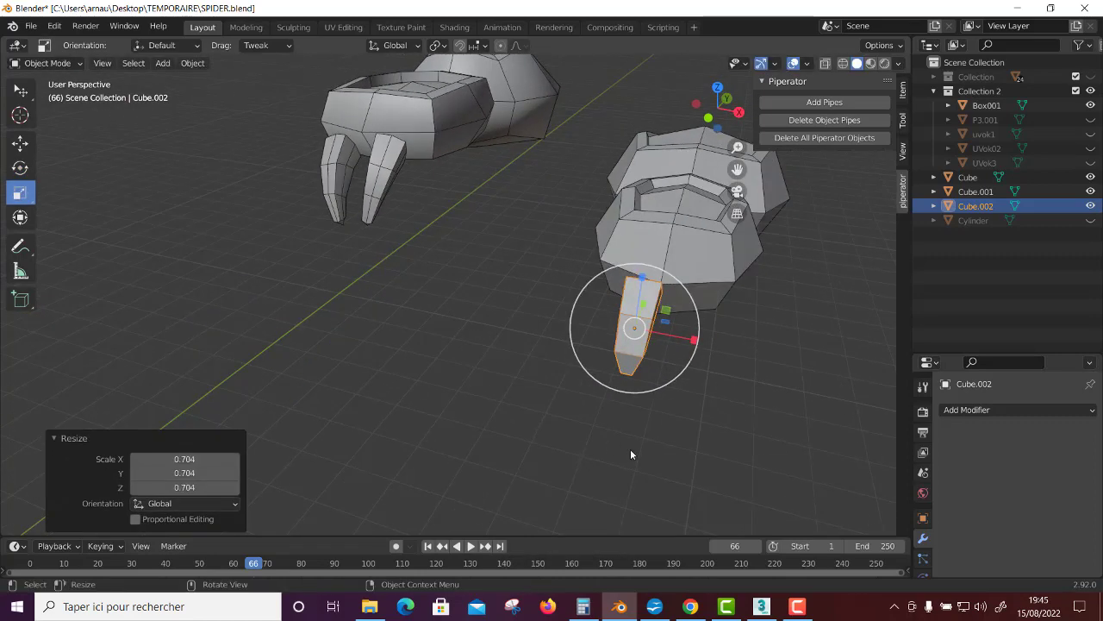
Step: Move the leg down beneath the smaller body segment, sliding it along X
key(shift+space)
key(g)
drag(588, 374, 534, 431)
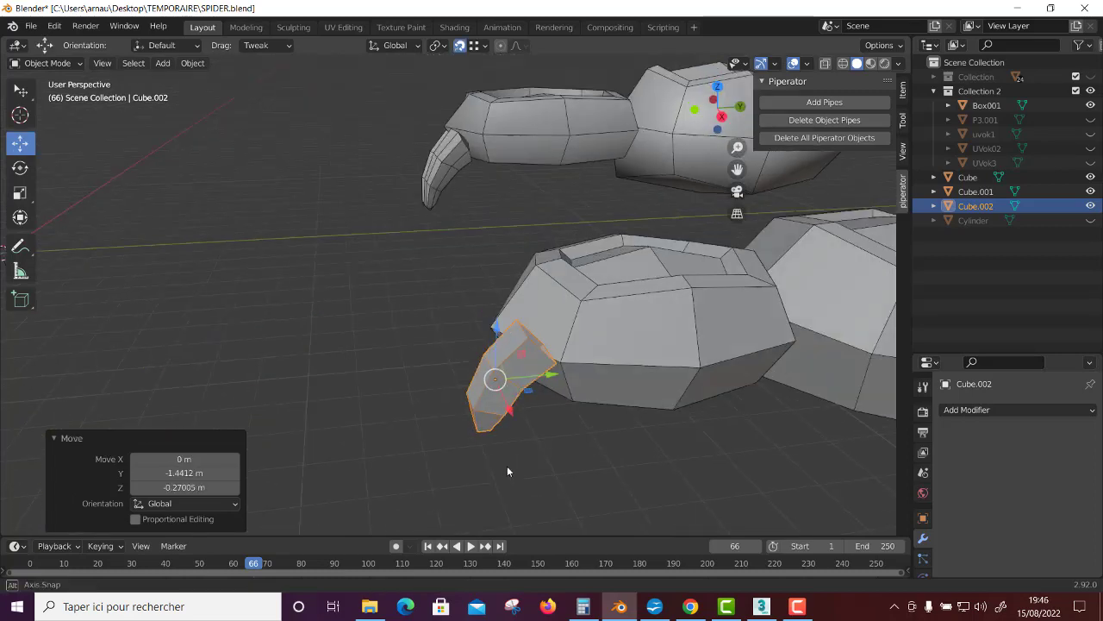
middle_drag(507, 465, 567, 467)
key(shift+Tab)
drag(788, 342, 746, 317)
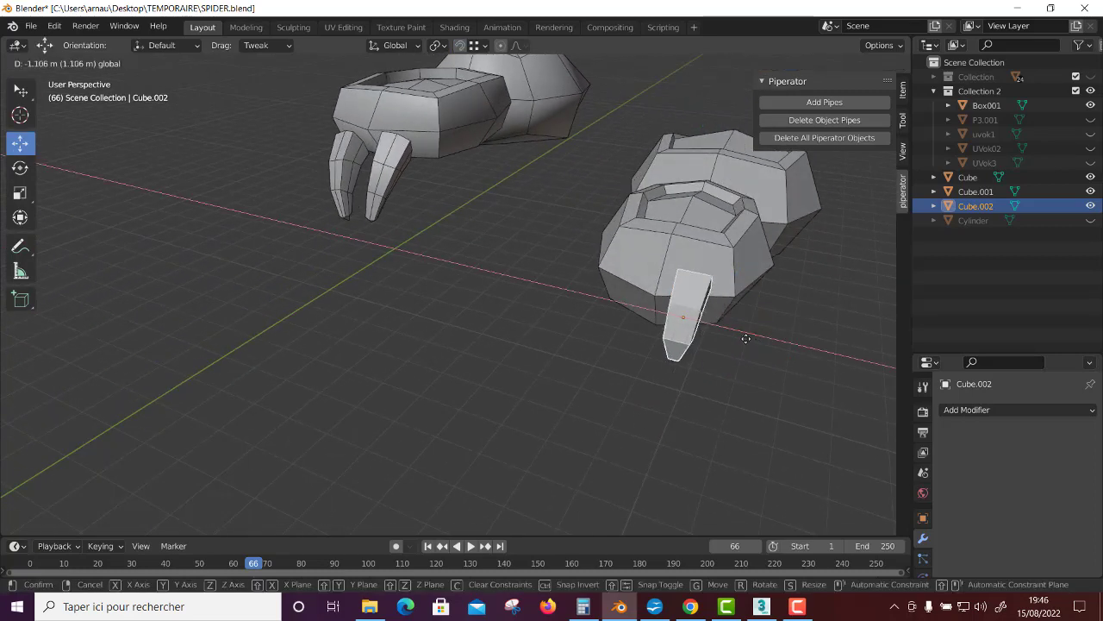
mouse_move(745, 317)
middle_down()
mouse_move(628, 397)
mouse_move(436, 373)
middle_up()
drag(435, 372, 419, 412)
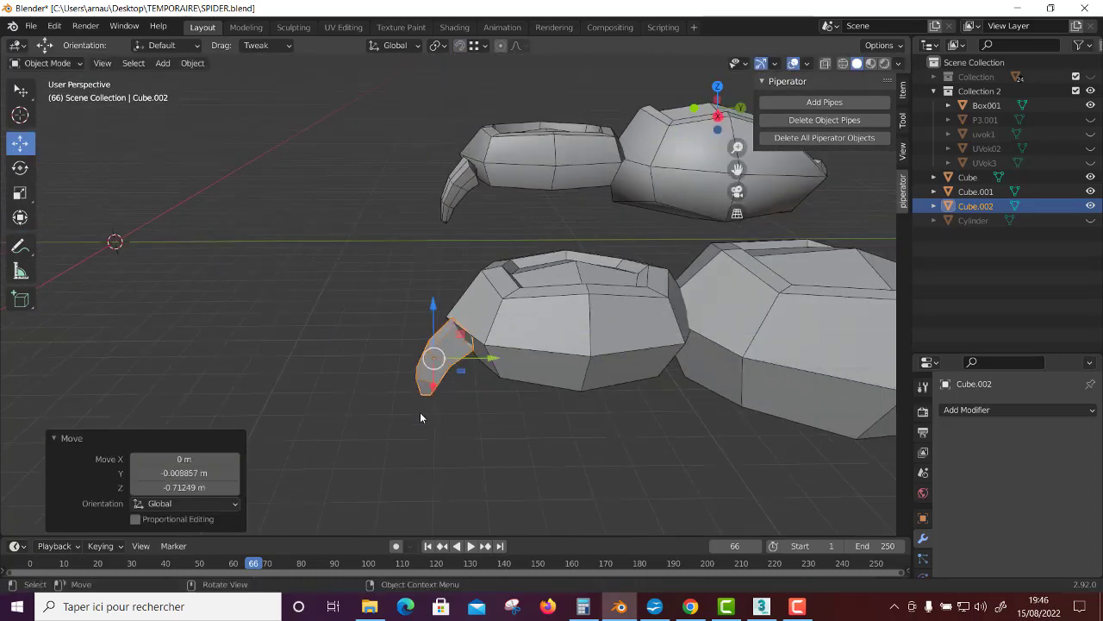
mouse_move(420, 412)
middle_down()
mouse_move(531, 458)
mouse_move(603, 388)
middle_up()
drag(700, 333, 673, 336)
middle_drag(673, 345, 659, 394)
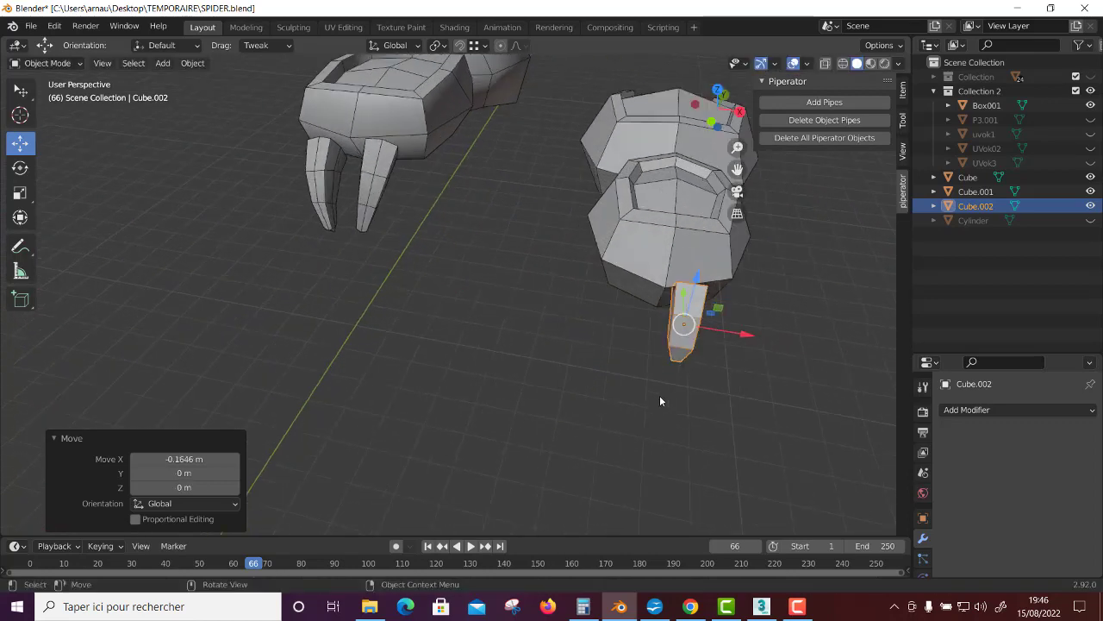
scroll(659, 395, up, 3)
mouse_move(608, 429)
middle_down()
mouse_move(531, 394)
mouse_move(544, 394)
mouse_move(506, 423)
mouse_move(543, 421)
middle_up()
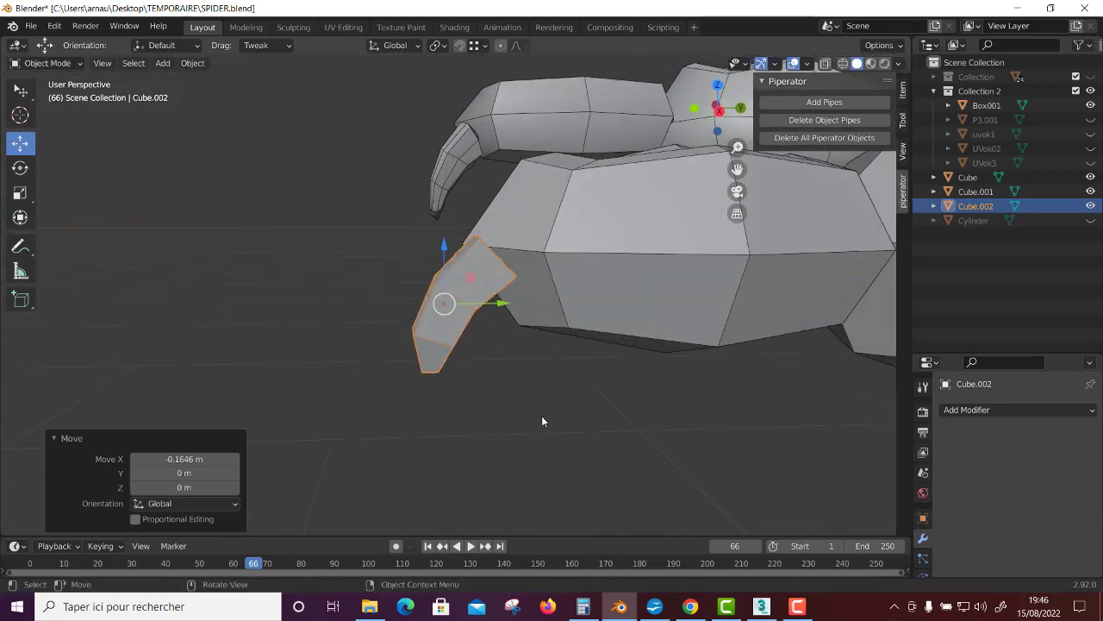
Step: With Local transform orientation, stretch the leg along its length and scale it to 0.949
key(shift+space)
click(482, 369)
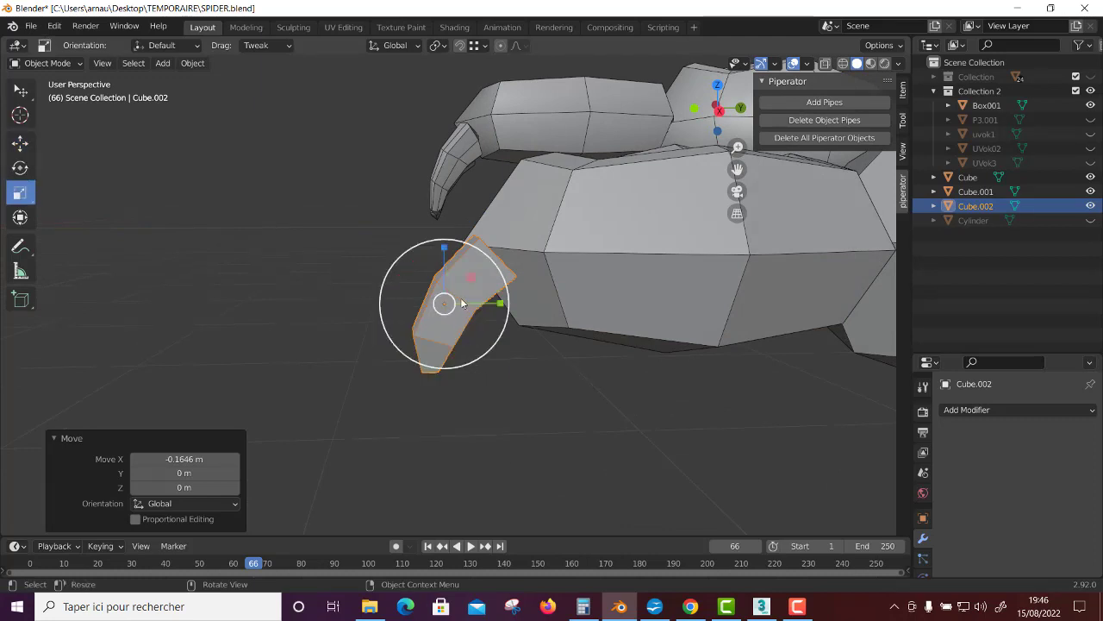
click(384, 45)
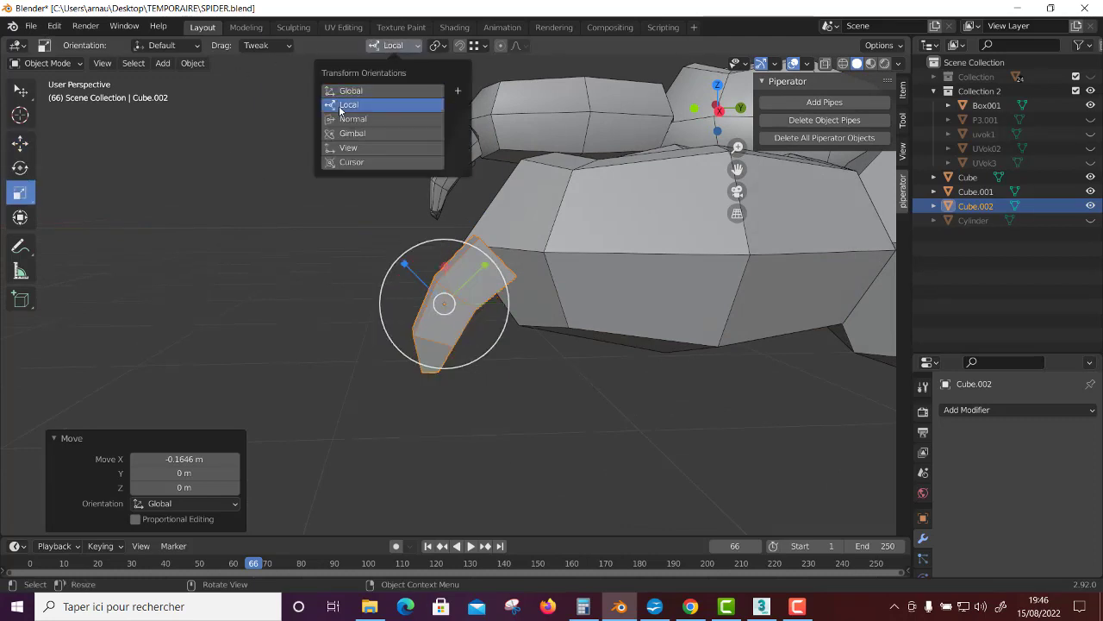
click(342, 105)
drag(487, 274, 485, 265)
mouse_move(491, 263)
middle_down()
mouse_move(478, 428)
mouse_move(503, 431)
middle_up()
click(695, 398)
mouse_move(695, 398)
middle_down()
mouse_move(794, 418)
mouse_move(786, 404)
mouse_move(750, 466)
mouse_move(769, 439)
mouse_move(713, 351)
middle_up()
click(747, 453)
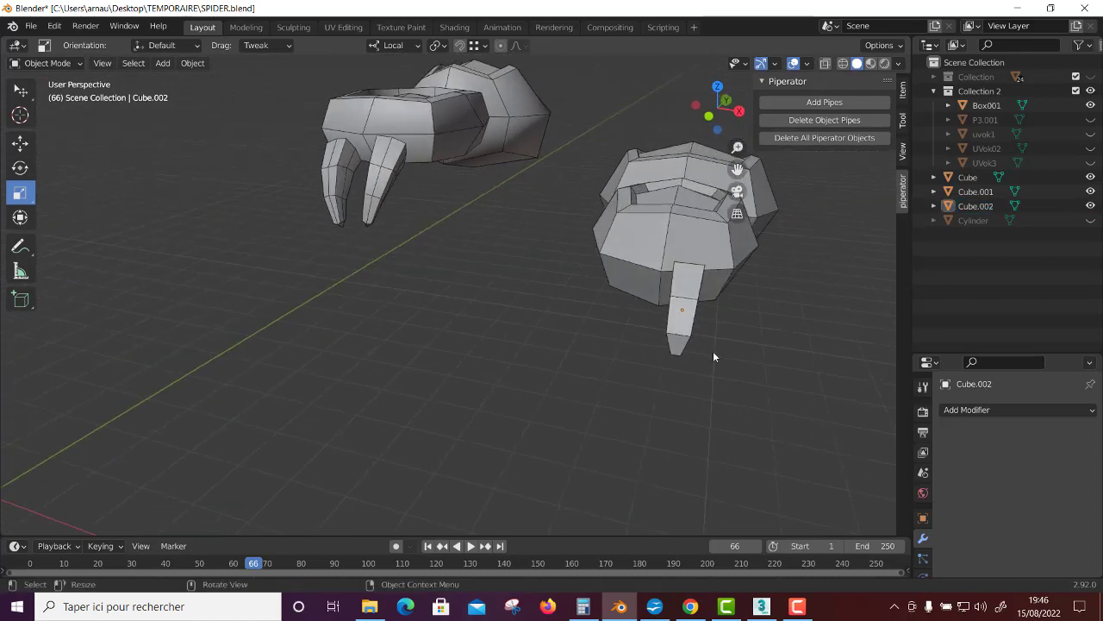
click(706, 338)
mouse_move(685, 419)
middle_down()
mouse_move(734, 450)
mouse_move(695, 445)
middle_up()
Step: In wireframe Edit Mode, move the leg mesh -0.187 m in Y and -0.086 m in Z
key(z)
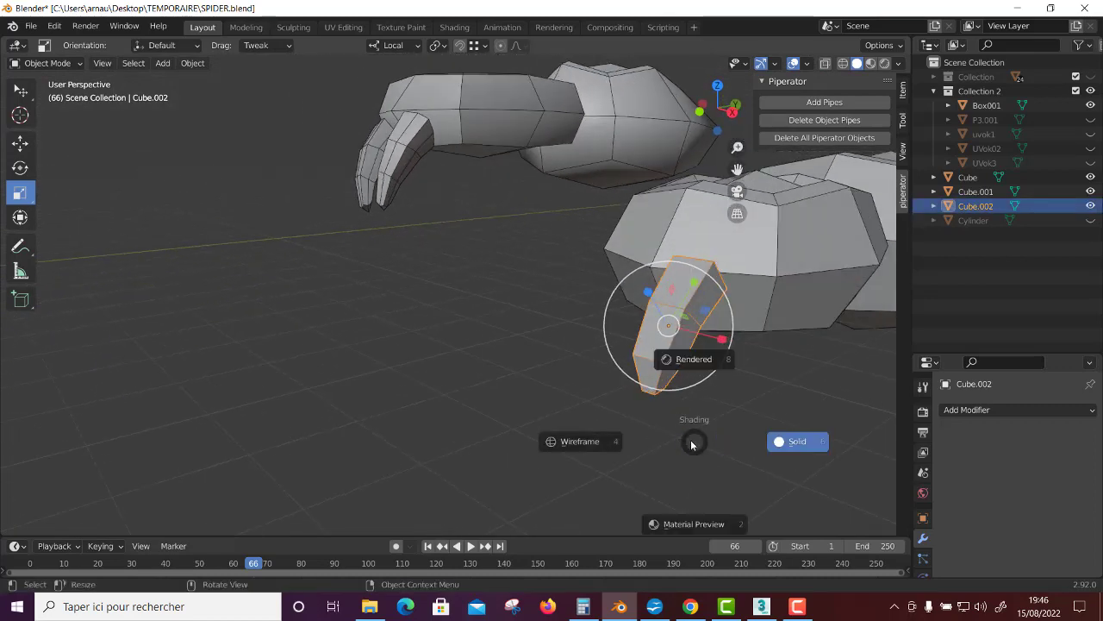
click(614, 441)
key(Tab)
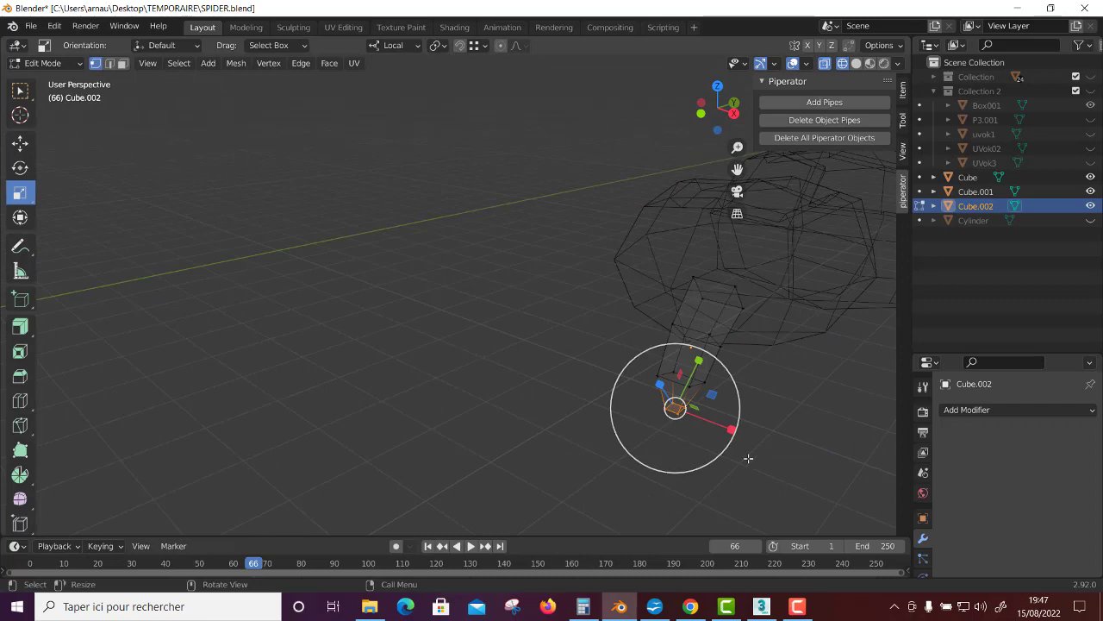
mouse_move(746, 455)
middle_down()
mouse_move(771, 466)
mouse_move(738, 446)
mouse_move(793, 394)
middle_up()
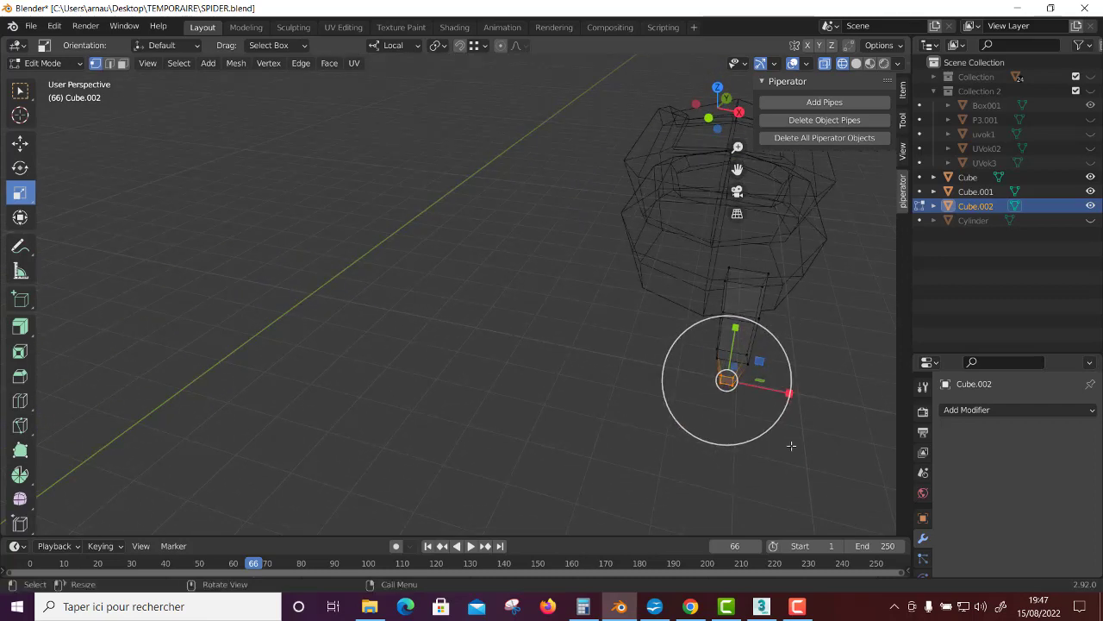
drag(662, 479, 739, 293)
middle_drag(740, 293, 689, 474)
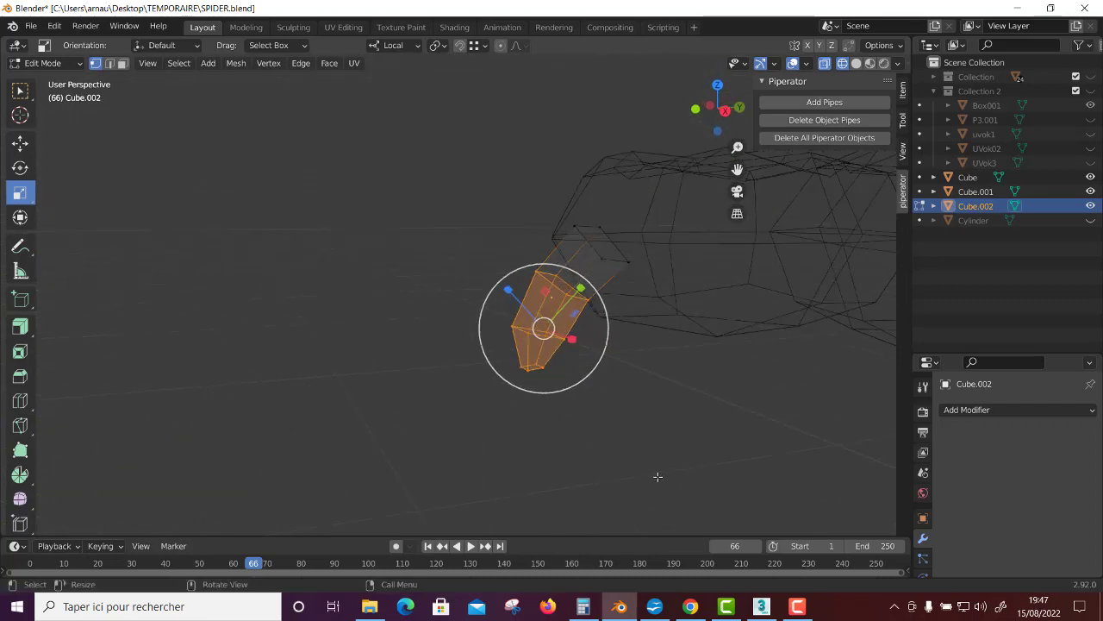
drag(544, 299, 538, 307)
middle_drag(543, 456, 631, 483)
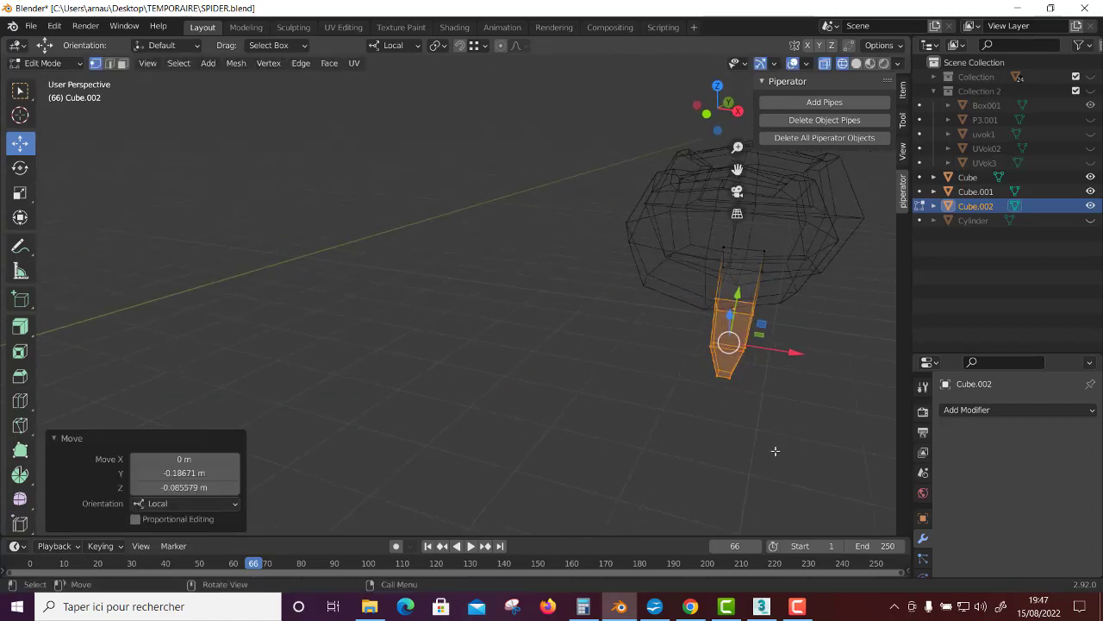
Step: Scale the leg's tip vertices to 0.807, then return to solid shading and Object Mode
drag(775, 451, 658, 341)
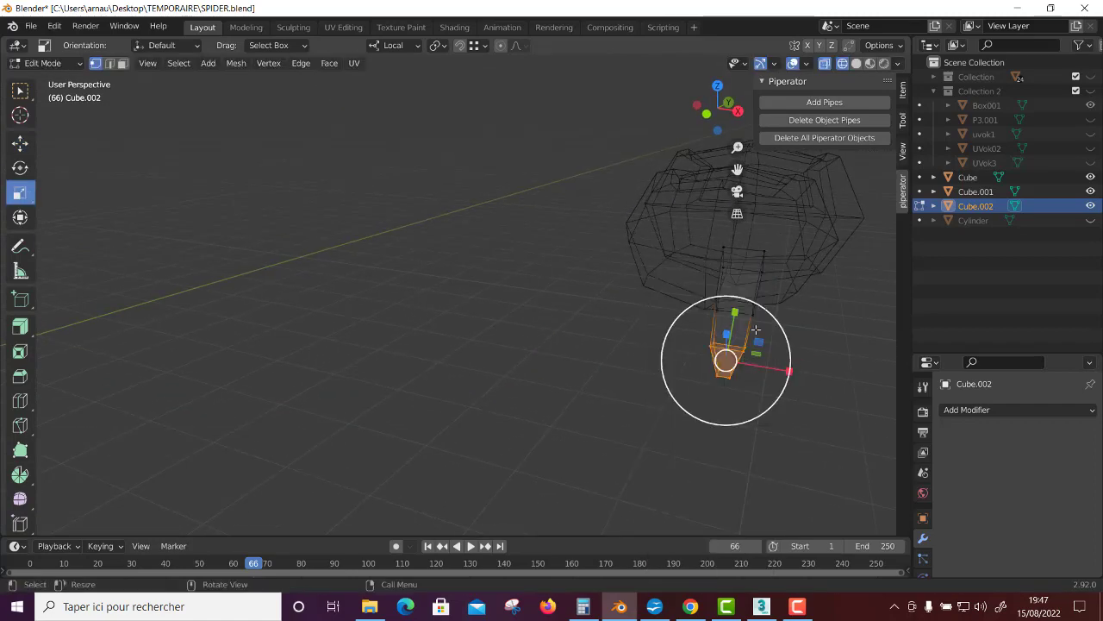
drag(756, 329, 748, 338)
middle_drag(749, 345, 463, 463)
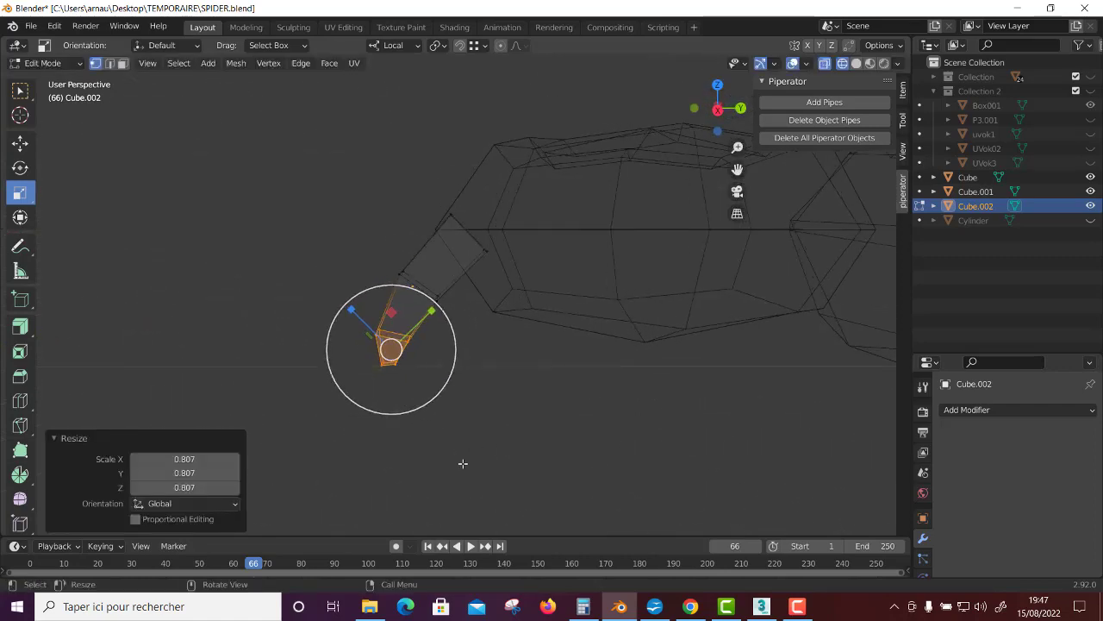
key(z)
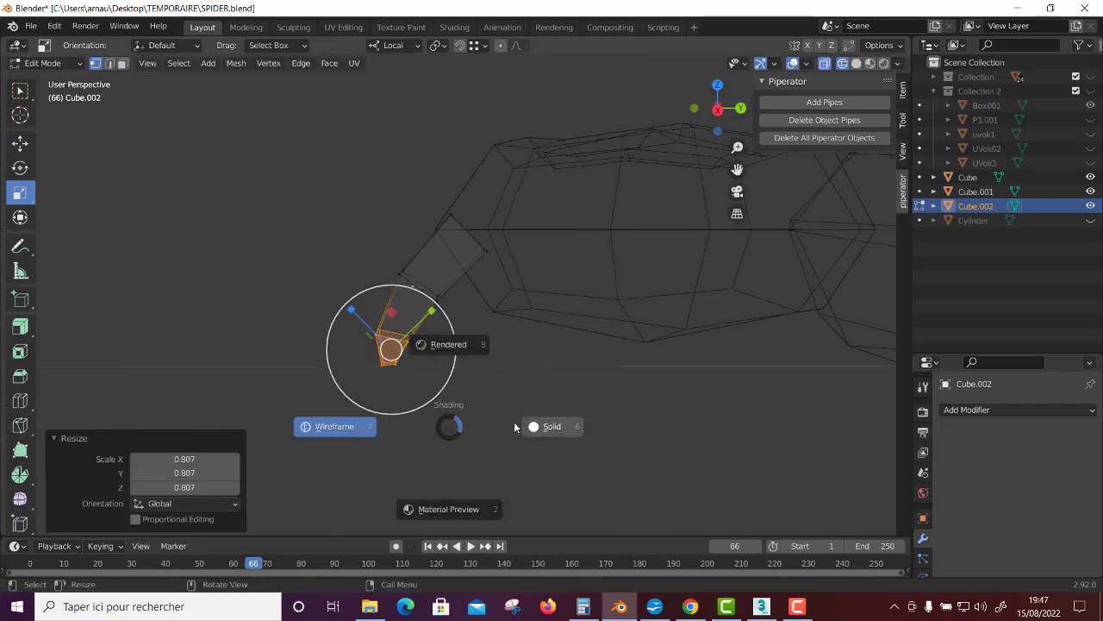
click(542, 423)
mouse_move(478, 443)
middle_down()
mouse_move(485, 475)
mouse_move(632, 355)
middle_up()
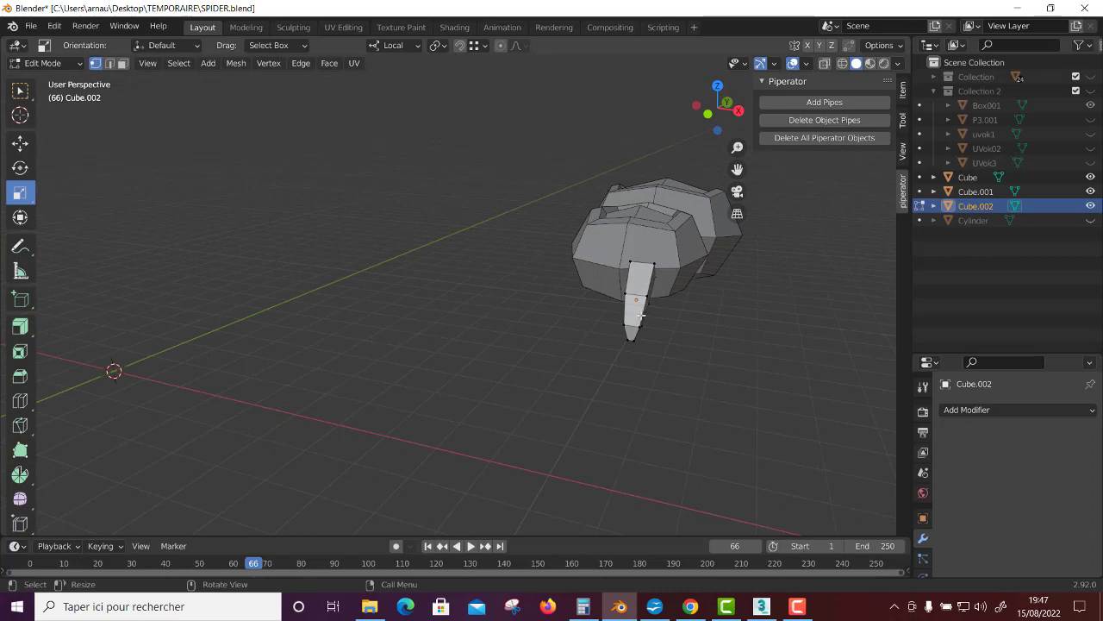
key(Tab)
middle_drag(609, 400, 584, 420)
Step: Apply all transforms to the leg, the smaller body segment and the larger body segment
click(197, 63)
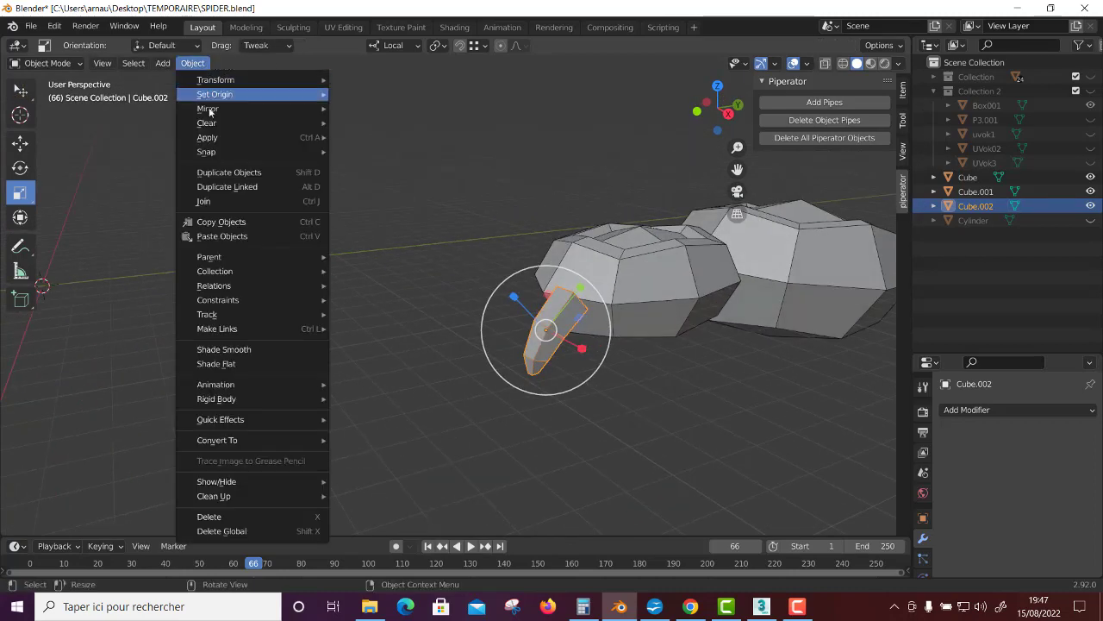
mouse_move(207, 137)
click(370, 178)
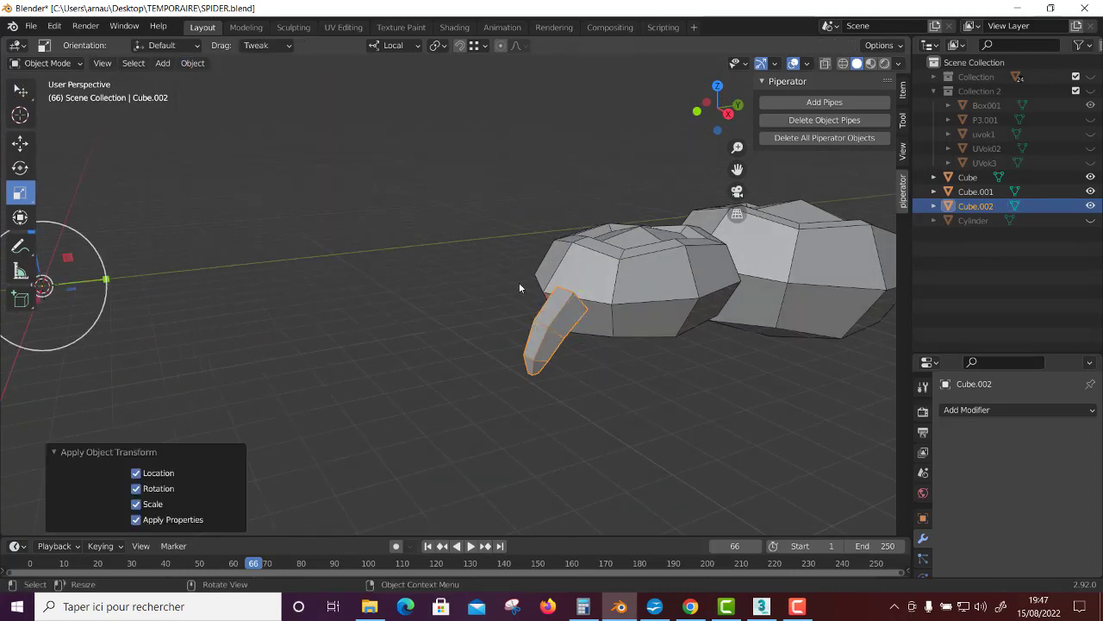
click(640, 279)
click(192, 63)
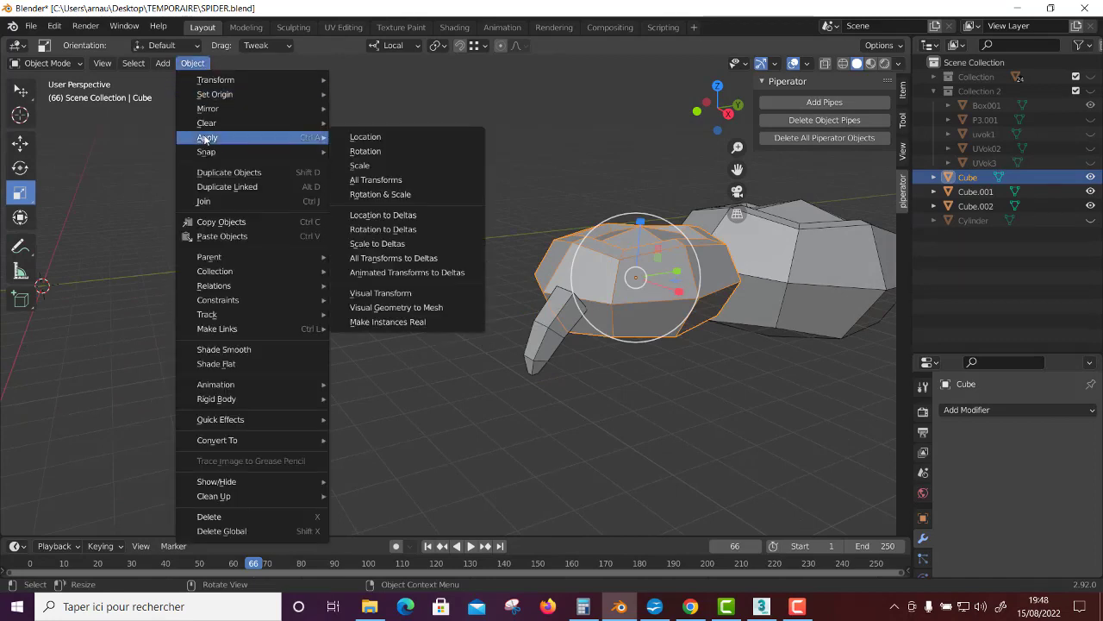
click(376, 179)
click(806, 256)
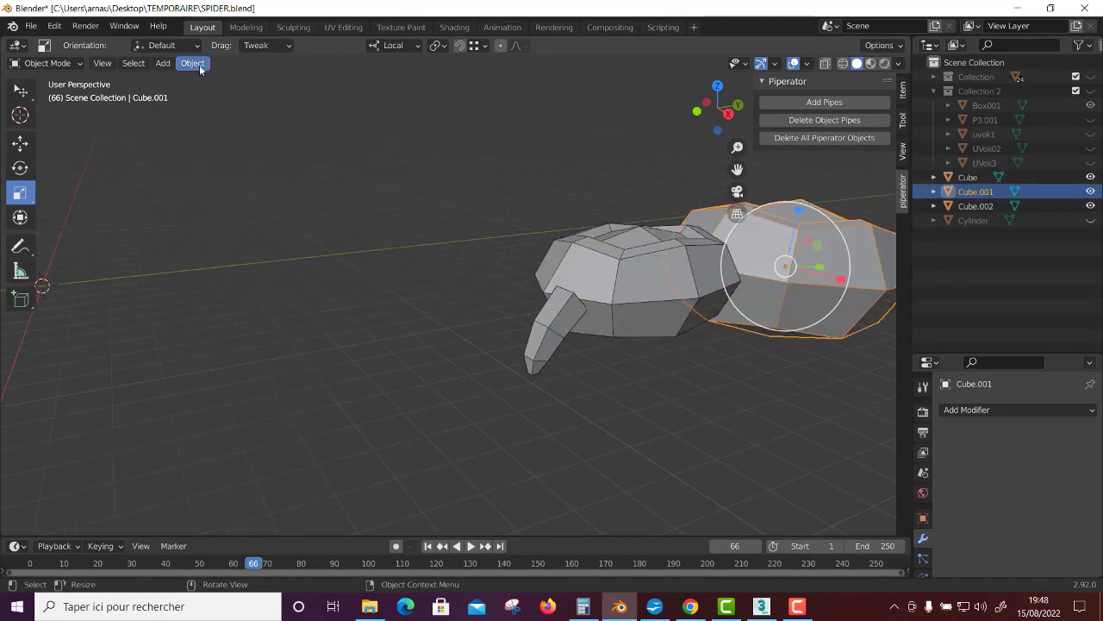
click(197, 63)
click(377, 183)
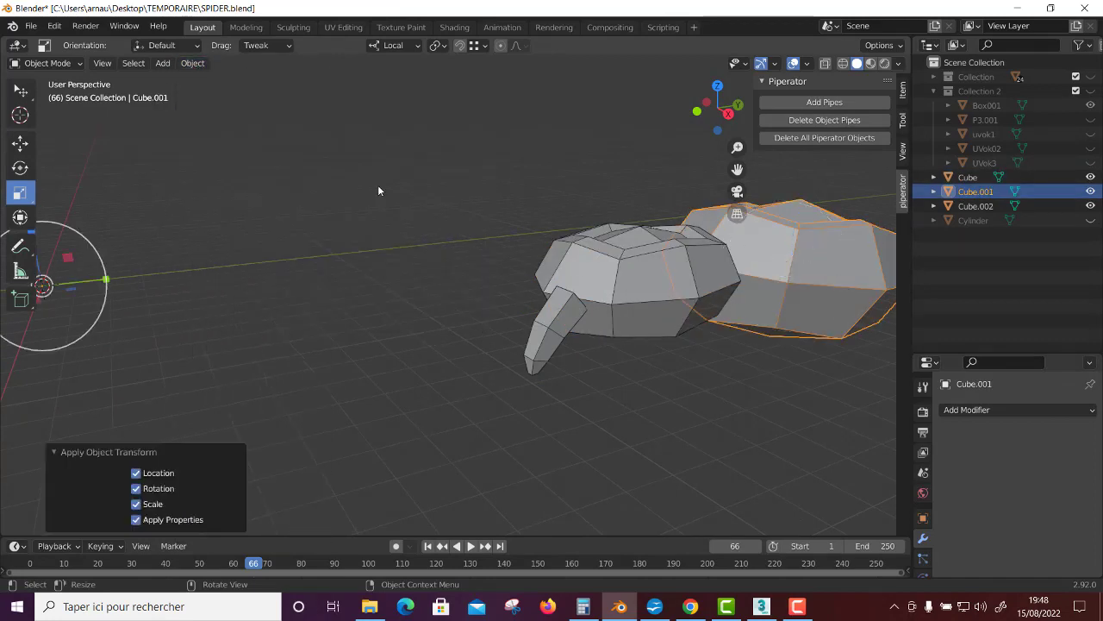
mouse_move(378, 184)
middle_down()
mouse_move(494, 431)
mouse_move(671, 290)
middle_up()
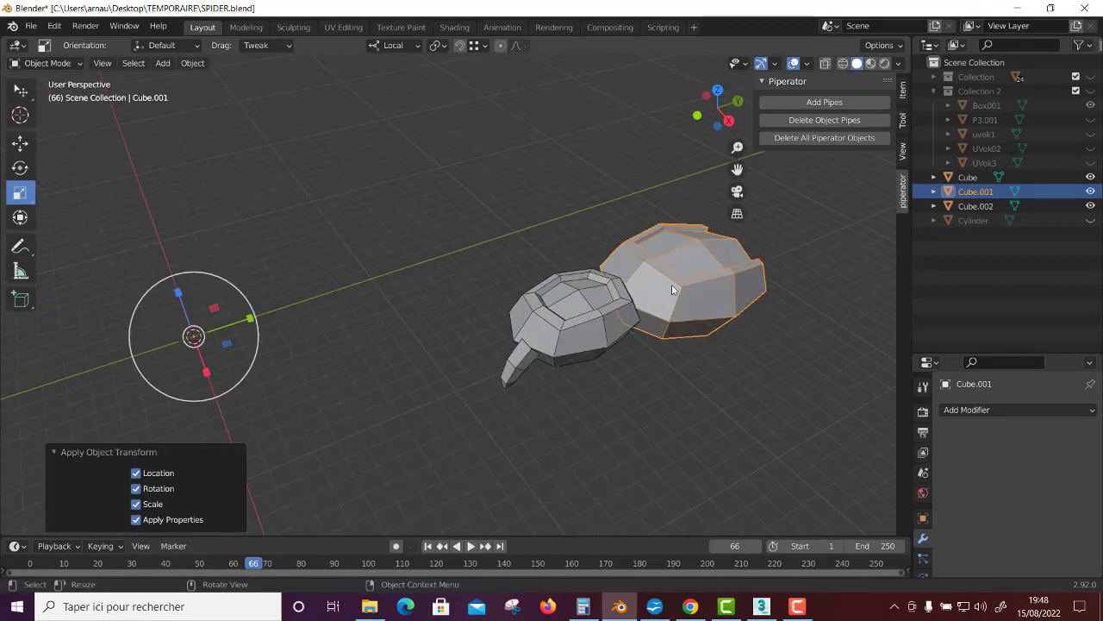
Step: Isolate the larger body segment and split the view, making the right area an Image Editor
key(KP_Decimal)
key(KP_Divide)
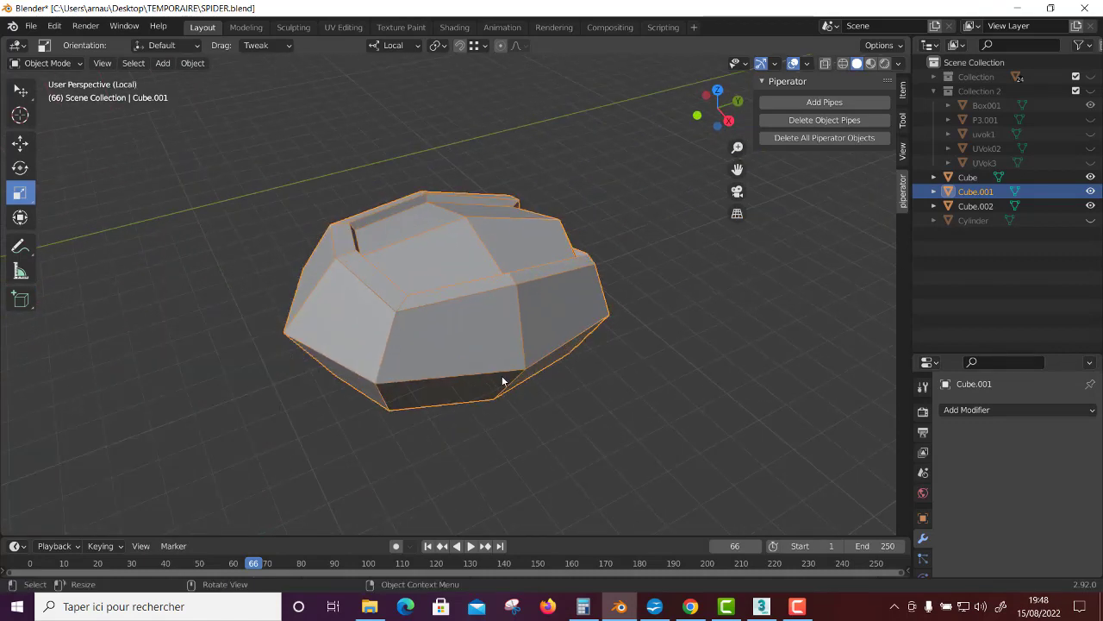
right_click(913, 253)
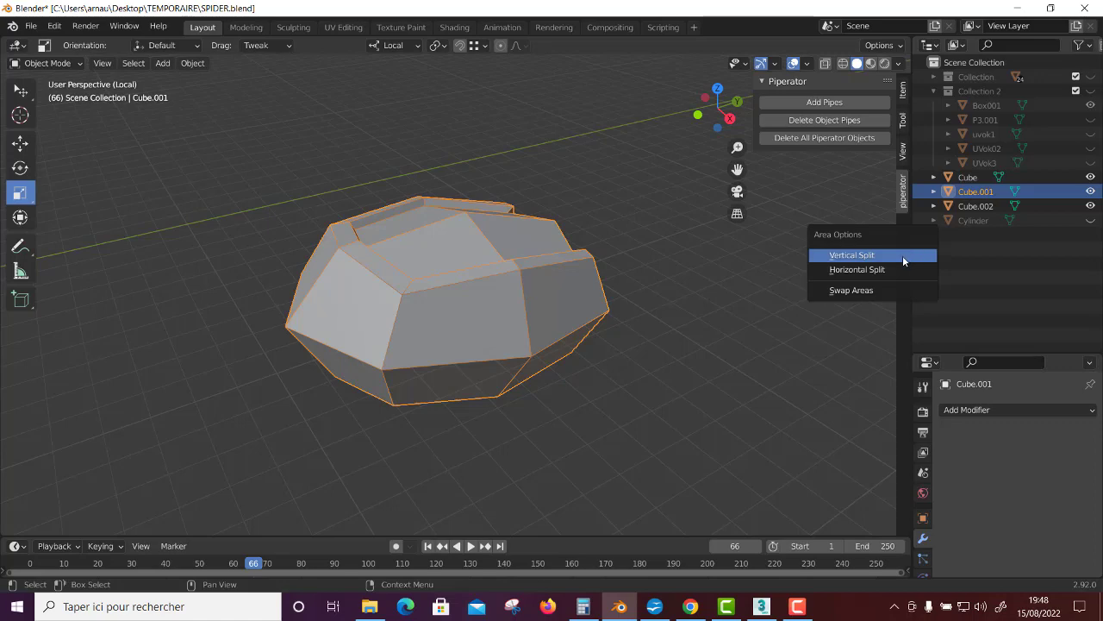
click(902, 255)
click(503, 301)
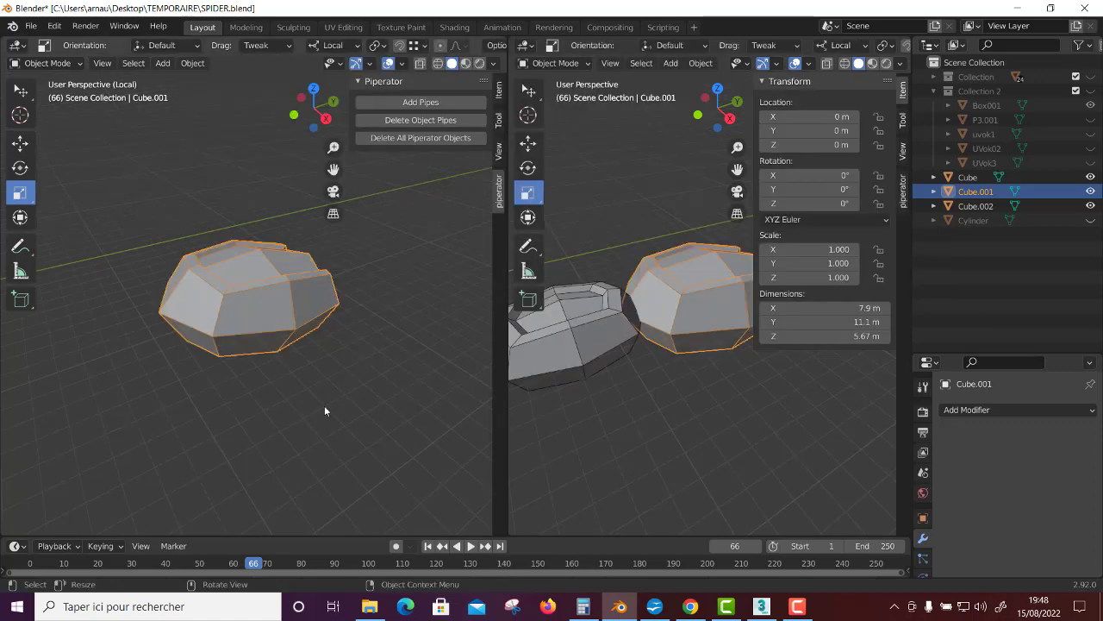
click(525, 45)
click(571, 96)
scroll(621, 319, up, 4)
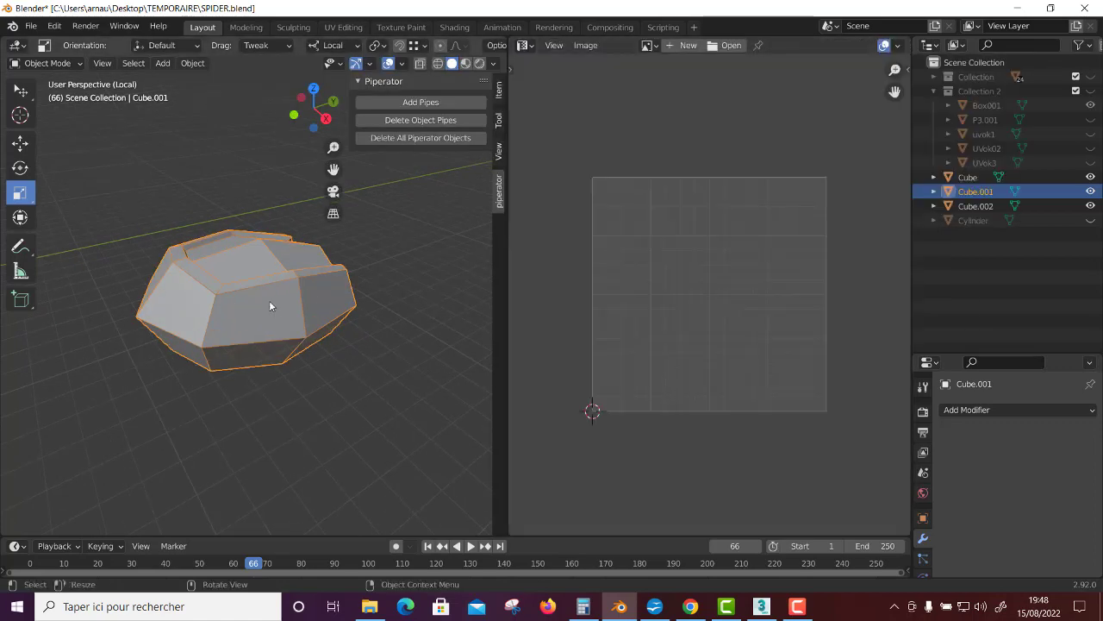
Step: Select all of Cube.001 in Edit Mode and project its UVs from the view
key(Tab)
key(a)
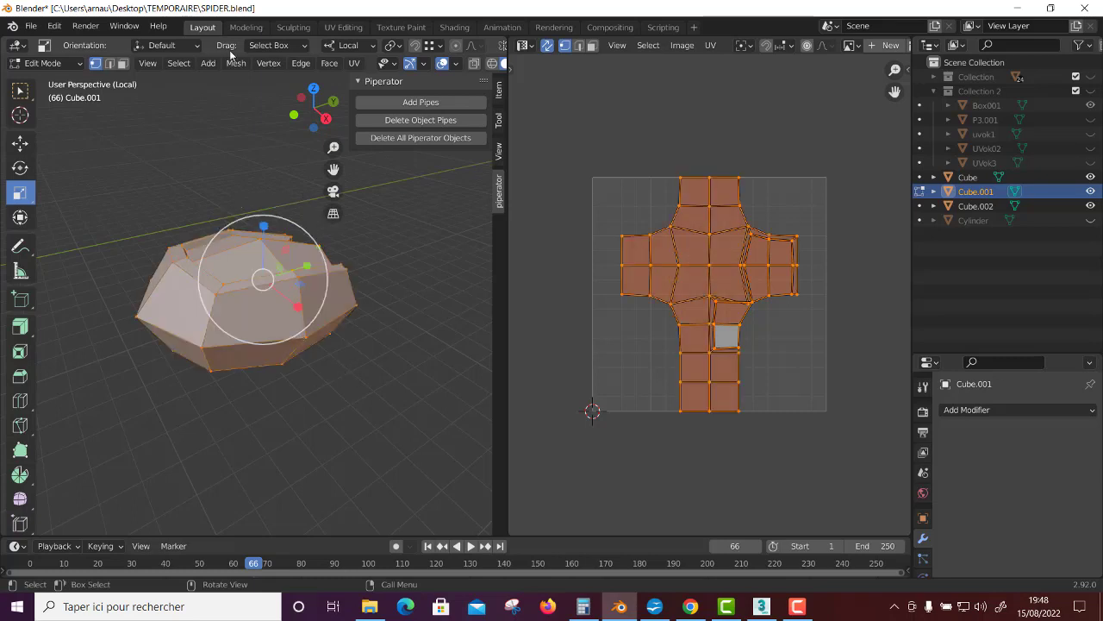
click(355, 63)
click(397, 197)
scroll(702, 298, up, 3)
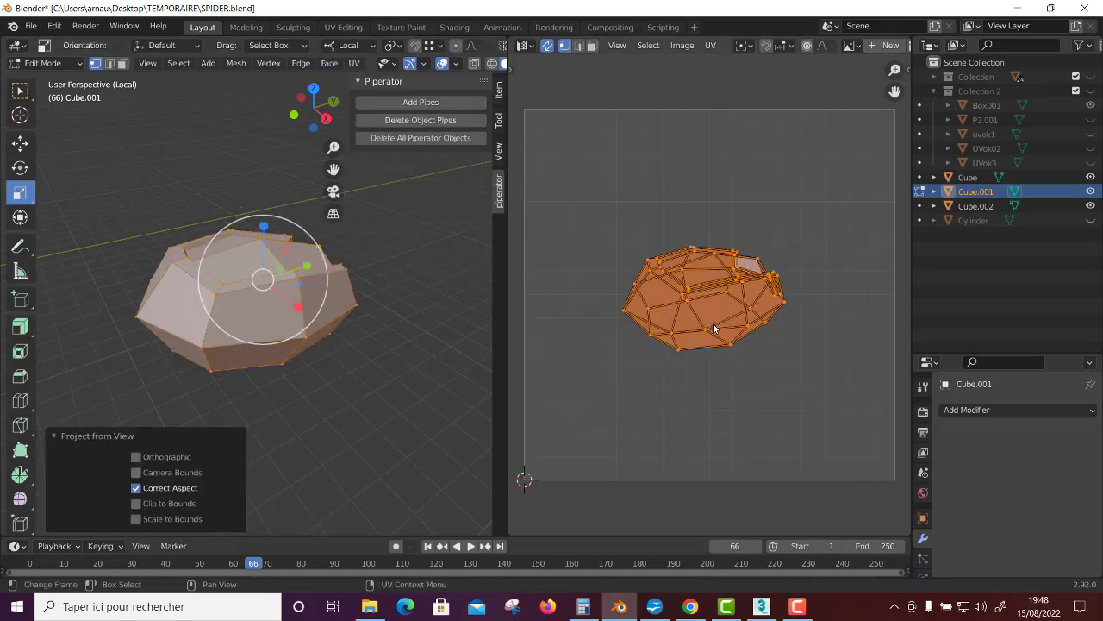
scroll(702, 298, up, 2)
middle_drag(387, 299, 397, 375)
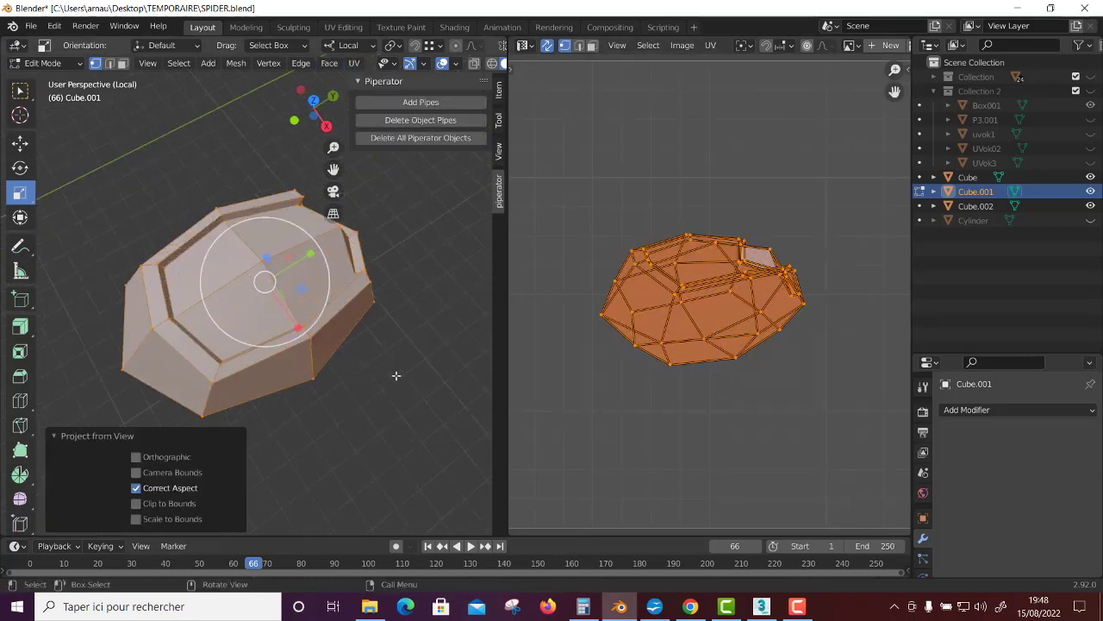
click(203, 257)
key(a)
key(Caps_Lock)
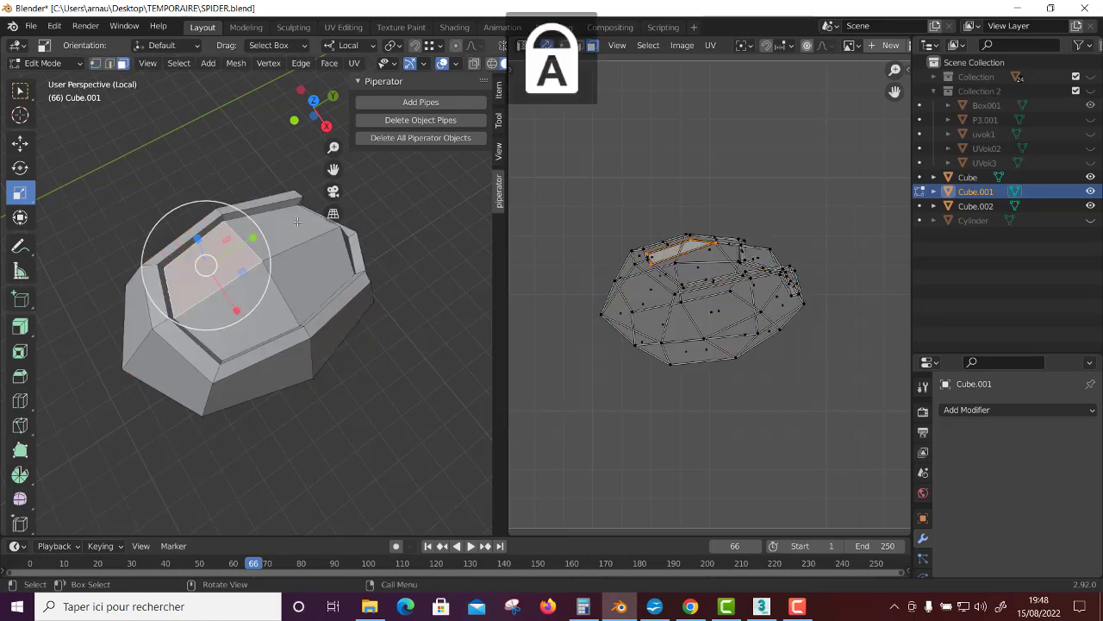
key(Caps_Lock)
key(Tab)
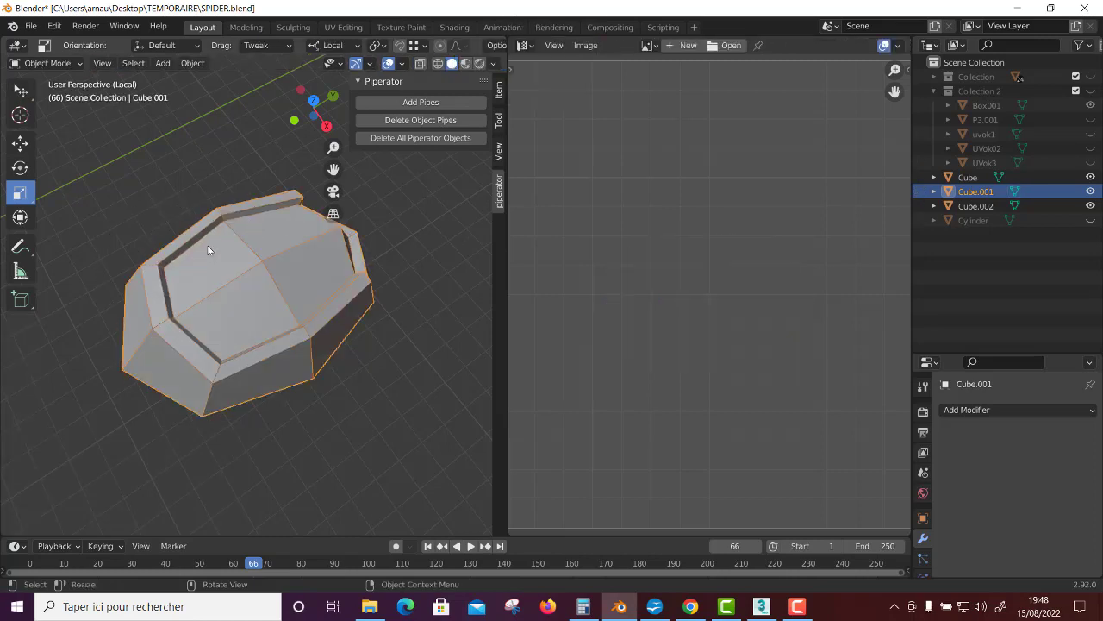
key(Tab)
Step: Select the top and front faces and unwrap them as a separate island
click(206, 252)
shift+click(294, 217)
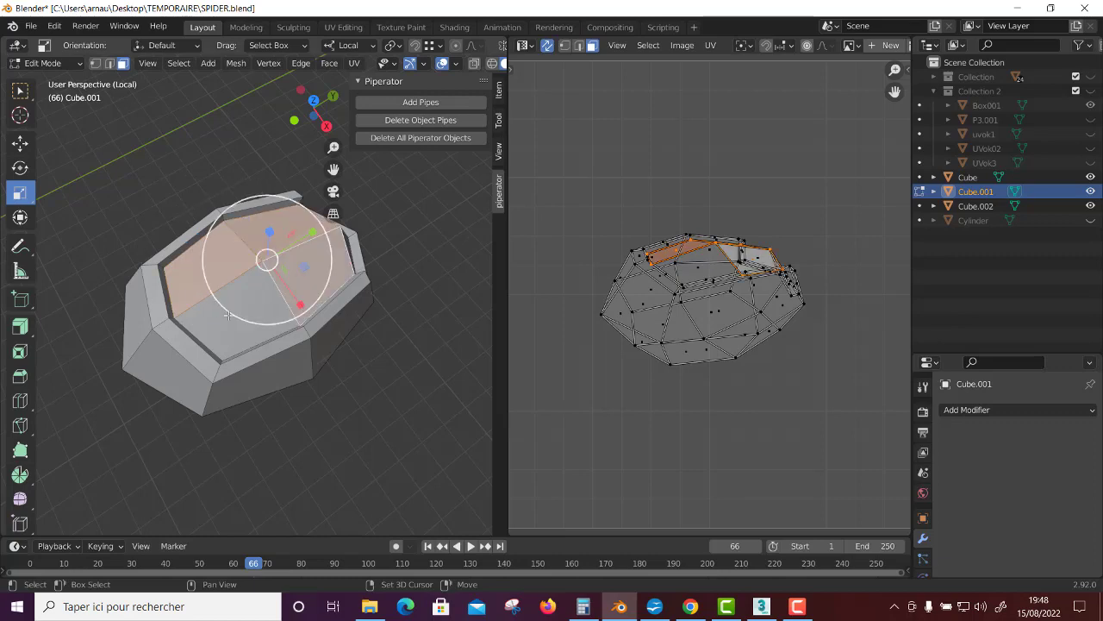
shift+click(284, 259)
middle_drag(284, 259, 289, 356)
shift+click(289, 355)
shift+click(351, 354)
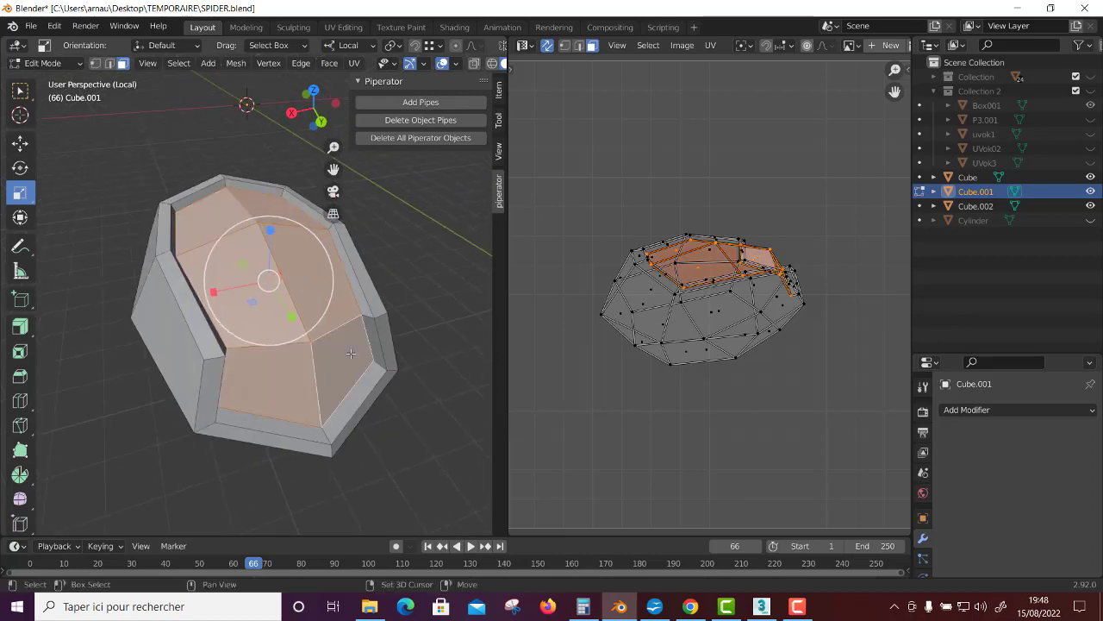
key(u)
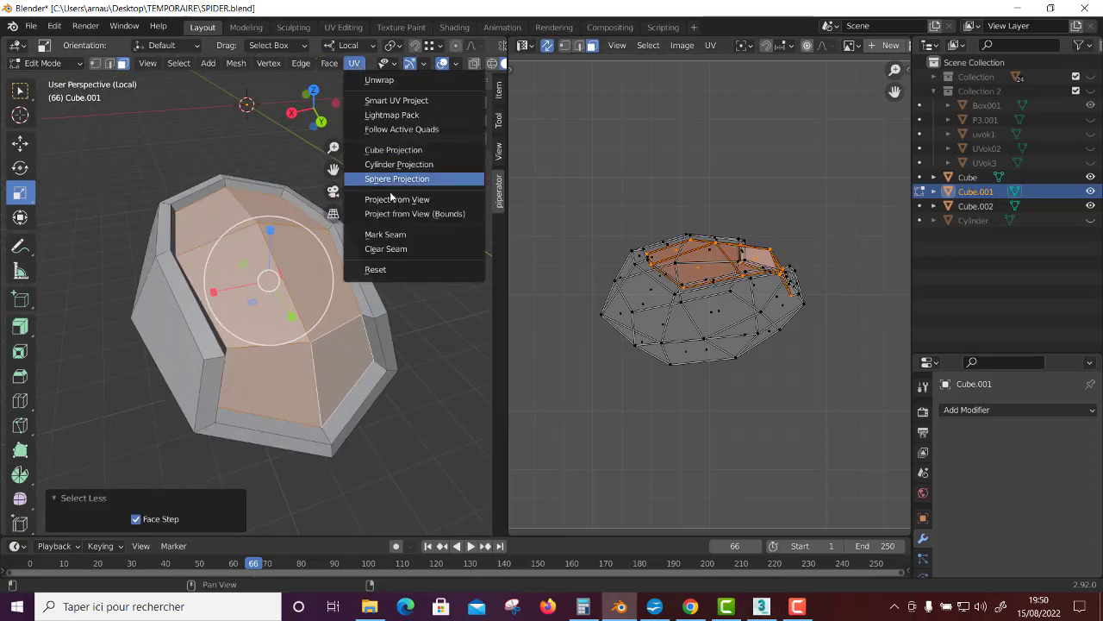
click(390, 201)
key(u)
click(762, 362)
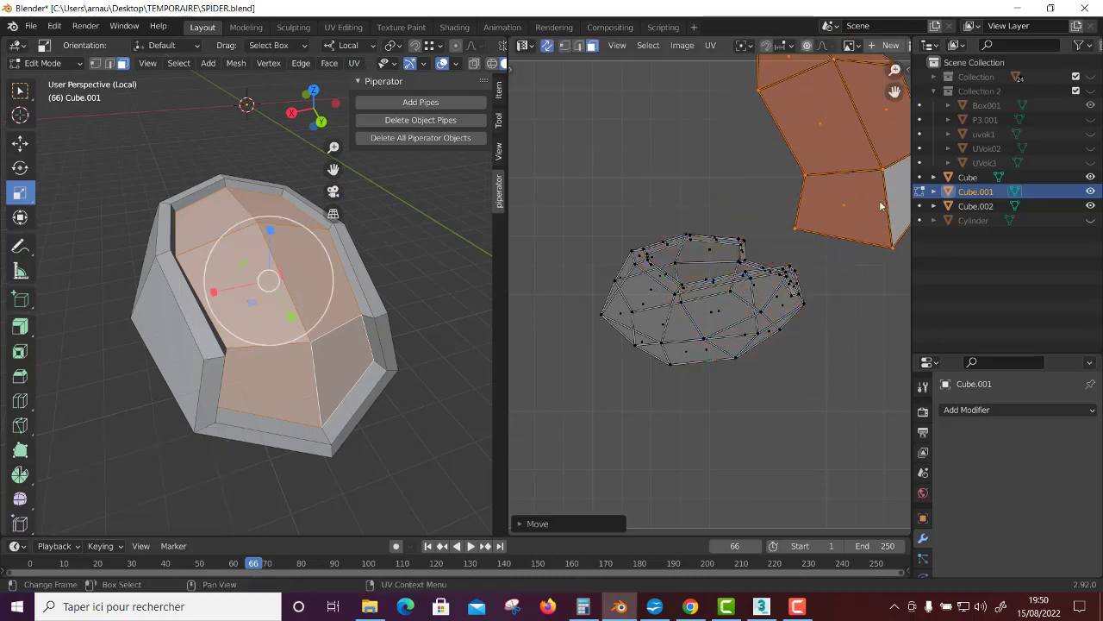
Step: Move the top-face island to the right of the UV area, then select a right-side edge
key(g)
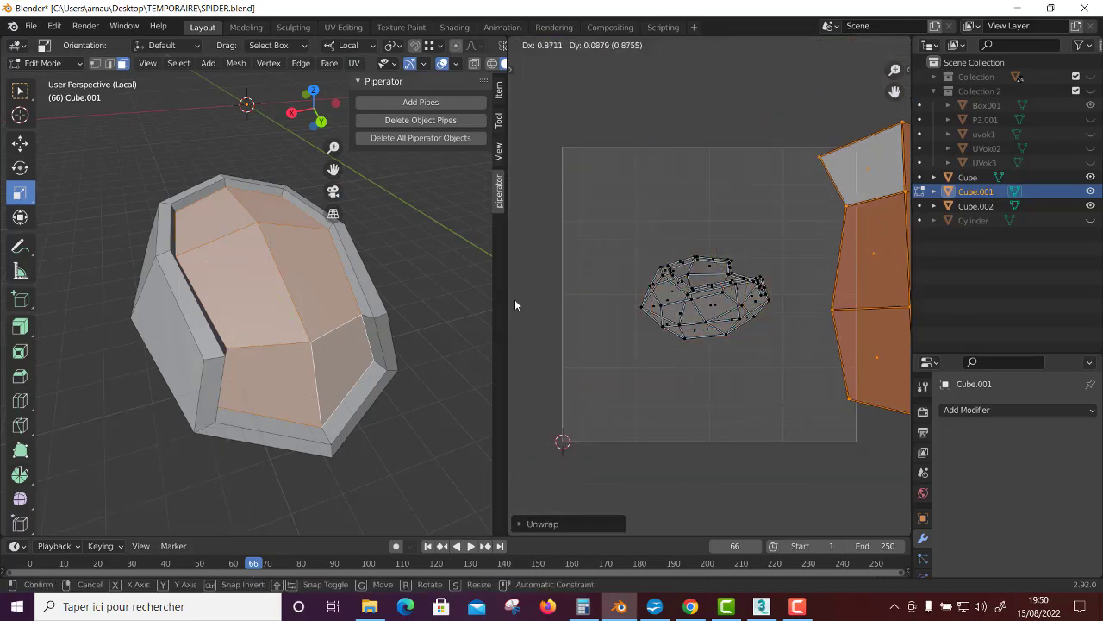
click(795, 330)
scroll(794, 328, up, 2)
mouse_move(328, 396)
middle_down()
mouse_move(290, 429)
mouse_move(396, 349)
middle_up()
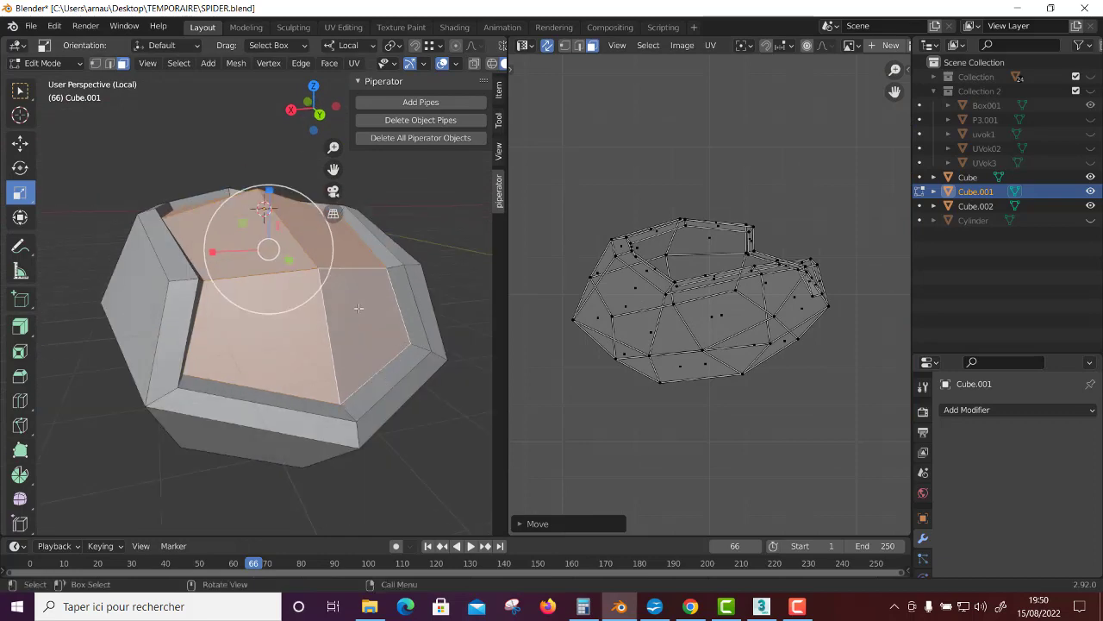
key(2)
click(419, 348)
mouse_move(419, 347)
middle_down()
mouse_move(135, 370)
mouse_move(185, 175)
mouse_move(250, 148)
mouse_move(211, 320)
mouse_move(362, 194)
middle_up()
Step: Select the chosen edges on Cube.001 and mark them as seams
right_click(362, 194)
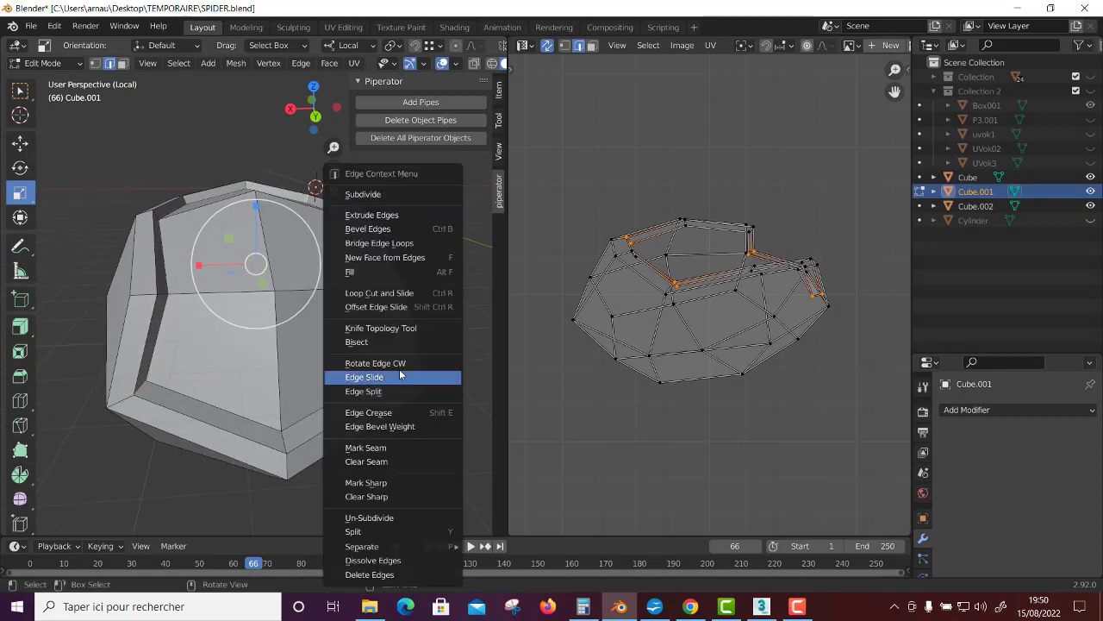
click(380, 448)
mouse_move(369, 451)
middle_down()
mouse_move(381, 413)
mouse_move(345, 441)
mouse_move(210, 377)
mouse_move(194, 347)
middle_up()
shift+click(171, 434)
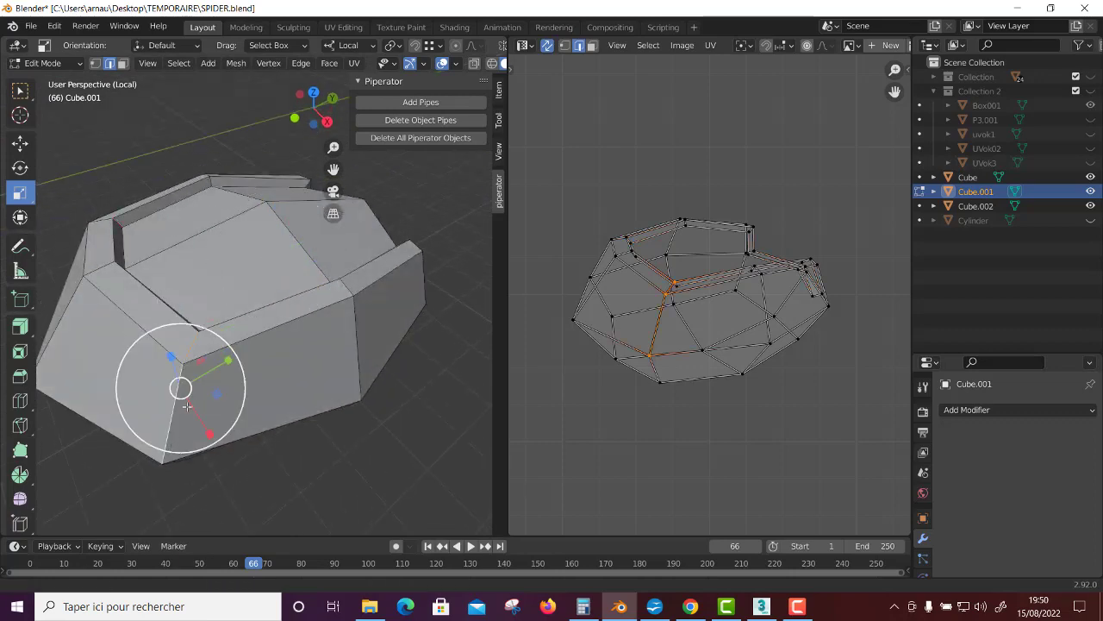
mouse_move(170, 434)
middle_down()
mouse_move(143, 414)
mouse_move(209, 319)
middle_up()
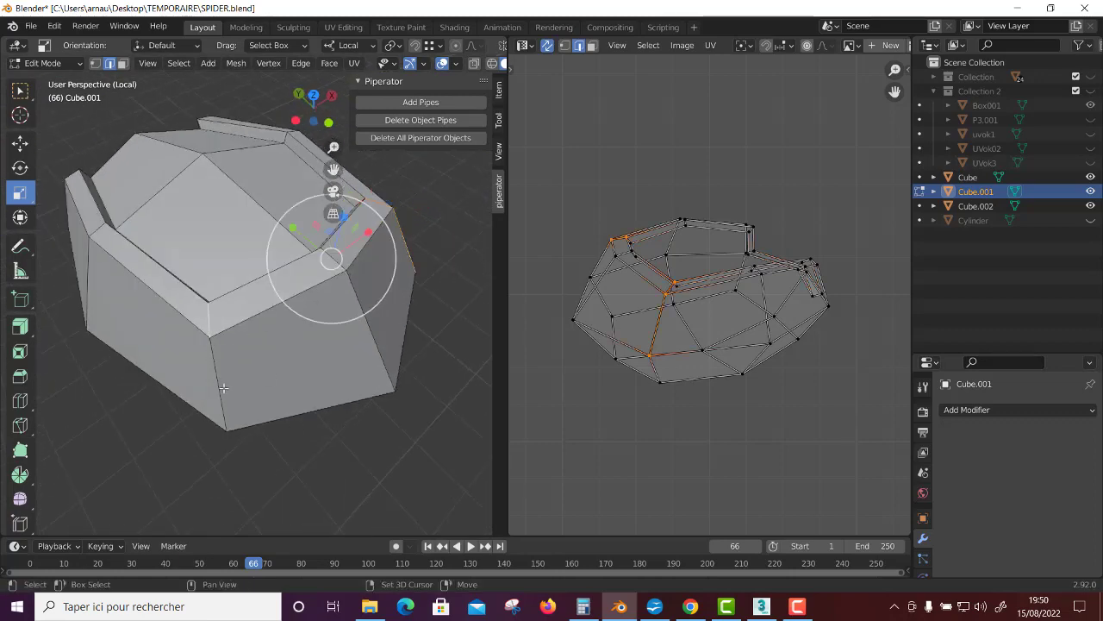
middle_drag(220, 389, 230, 417)
middle_drag(170, 375, 211, 363)
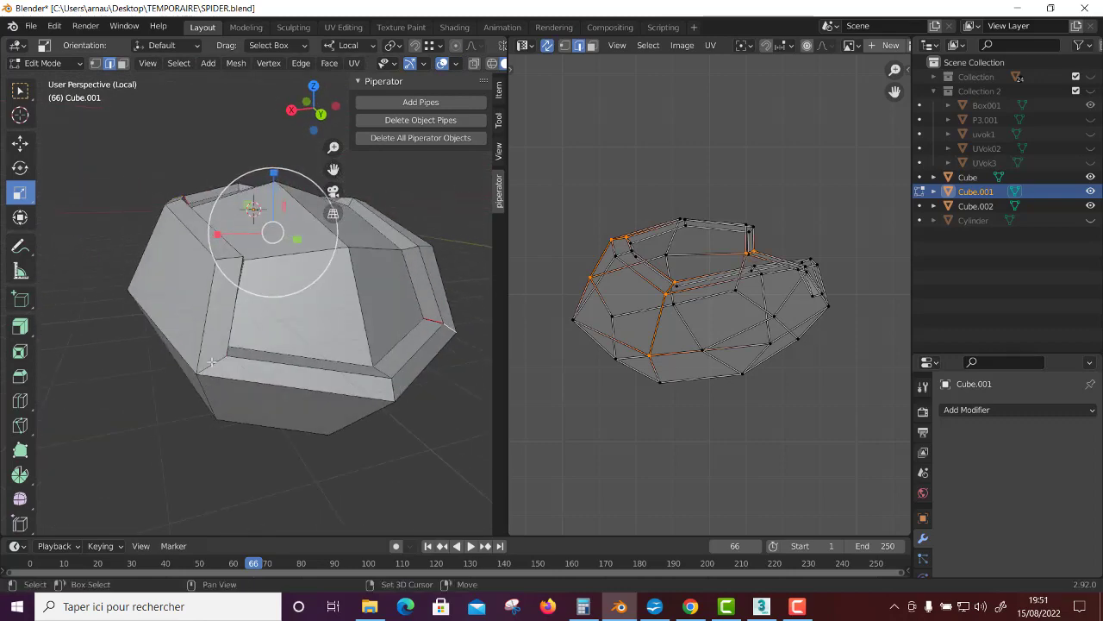
right_click(75, 169)
click(62, 315)
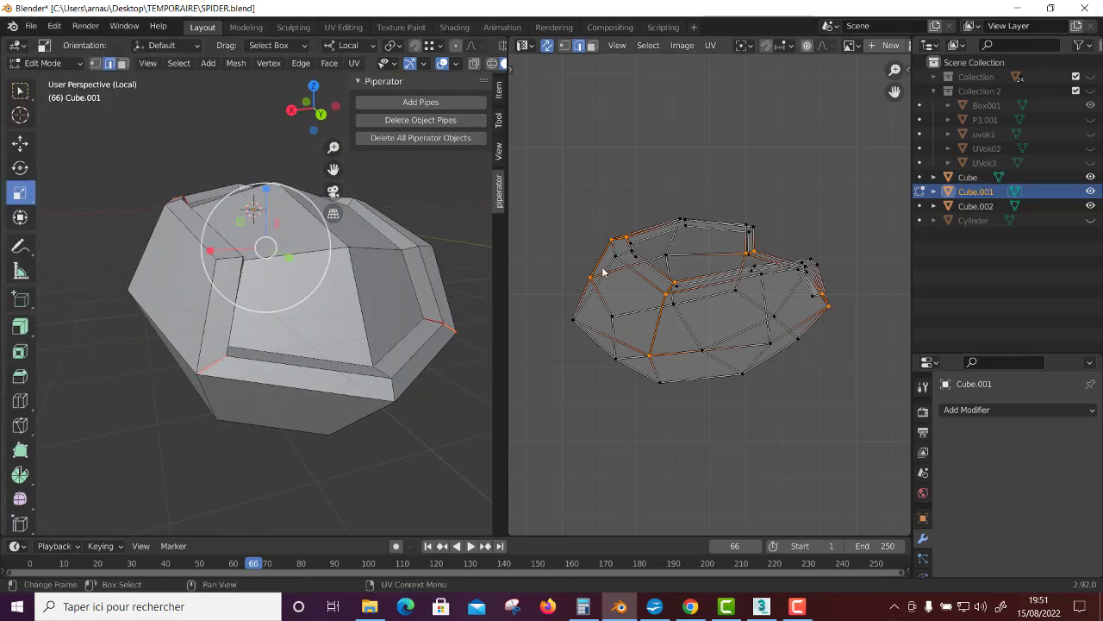
Step: Unwrap the whole Cube.001 mesh along its new seams
key(l)
right_click(702, 283)
click(702, 284)
scroll(702, 369, down, 2)
click(796, 272)
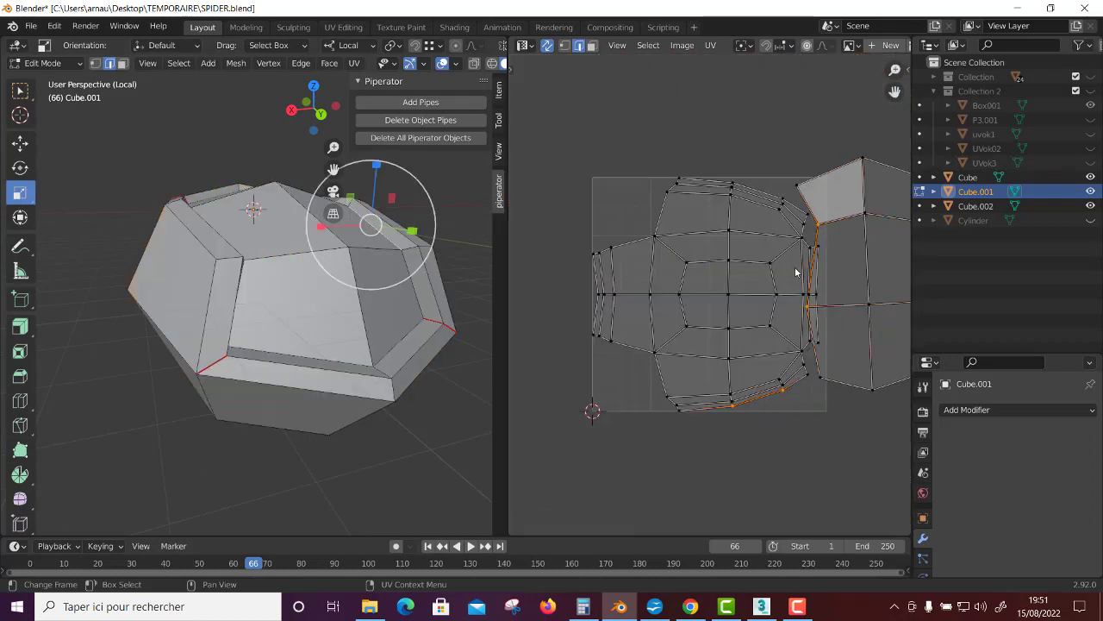
click(712, 316)
key(l)
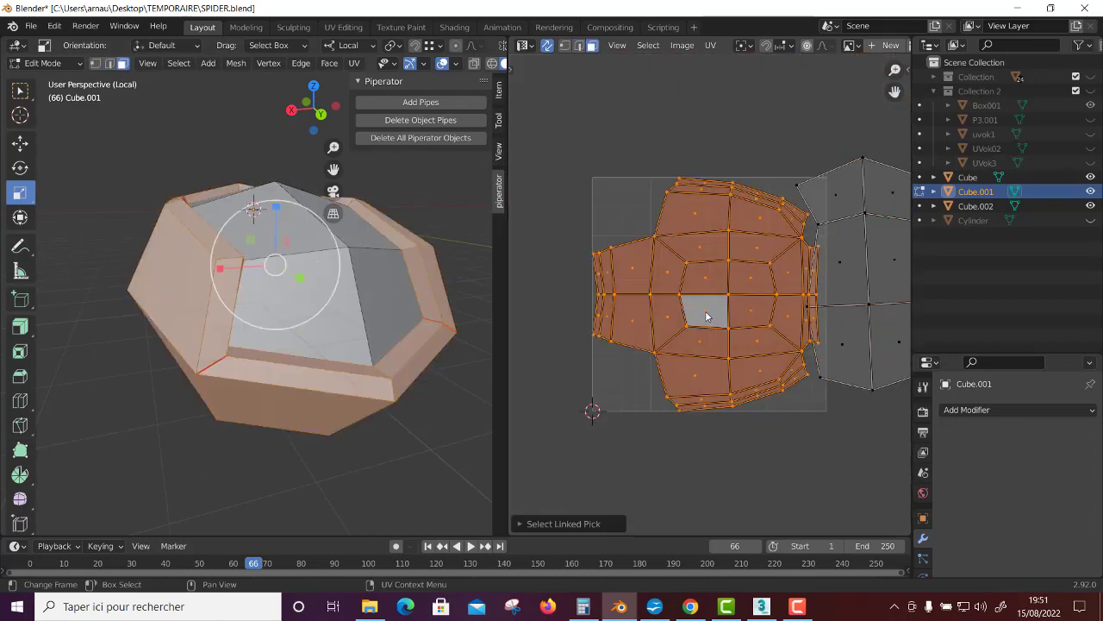
Step: Select every UV island and apply Average Islands Scale
scroll(706, 316, down, 2)
key(a)
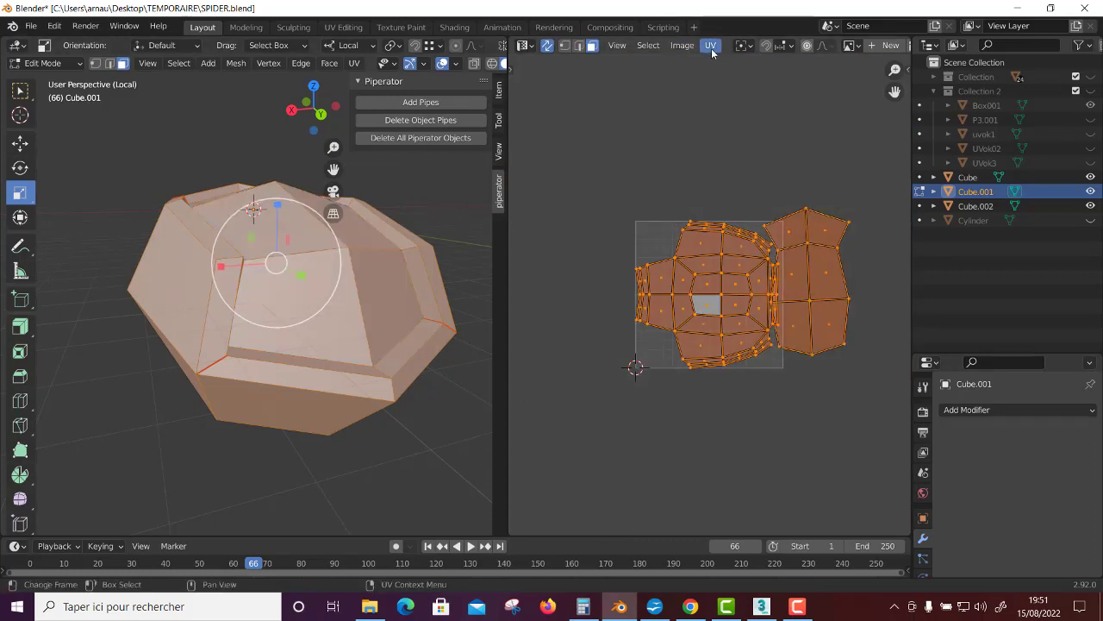
click(712, 53)
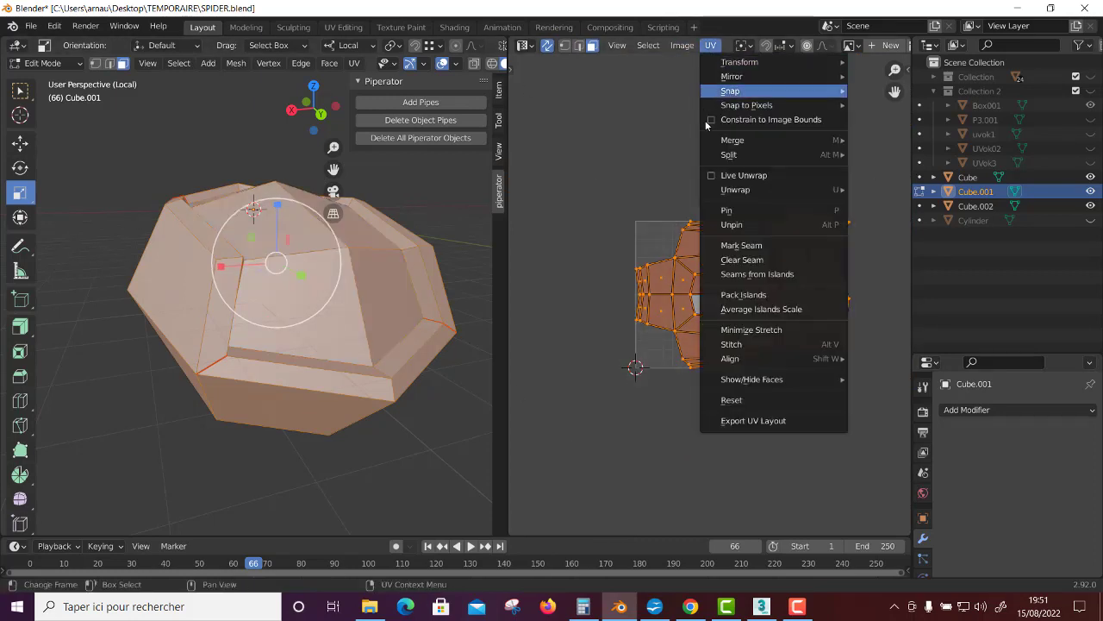
click(750, 310)
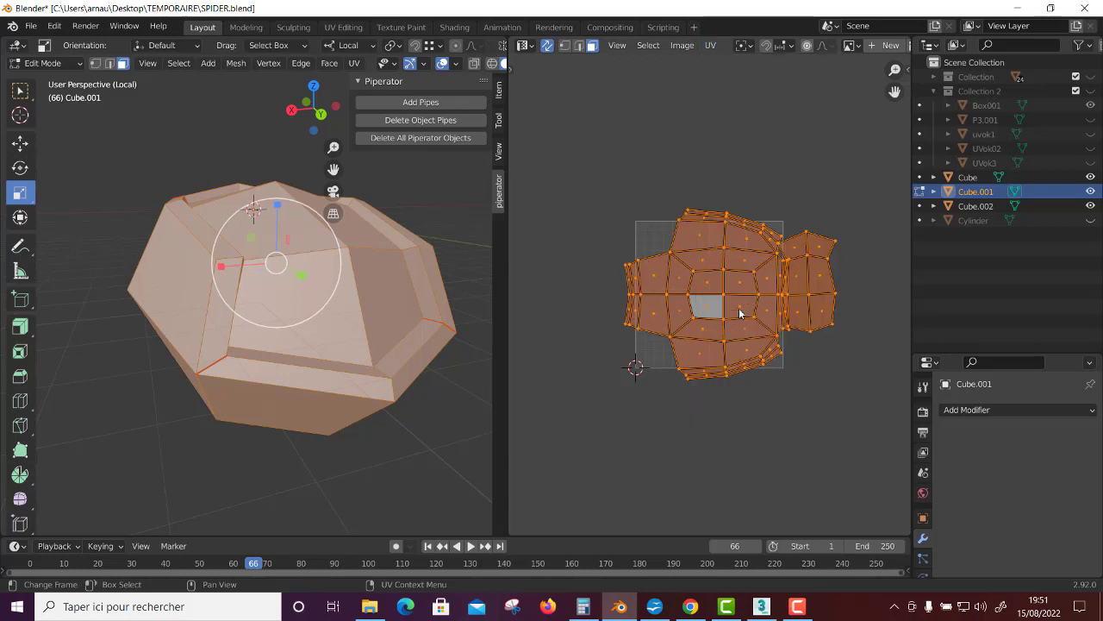
click(759, 418)
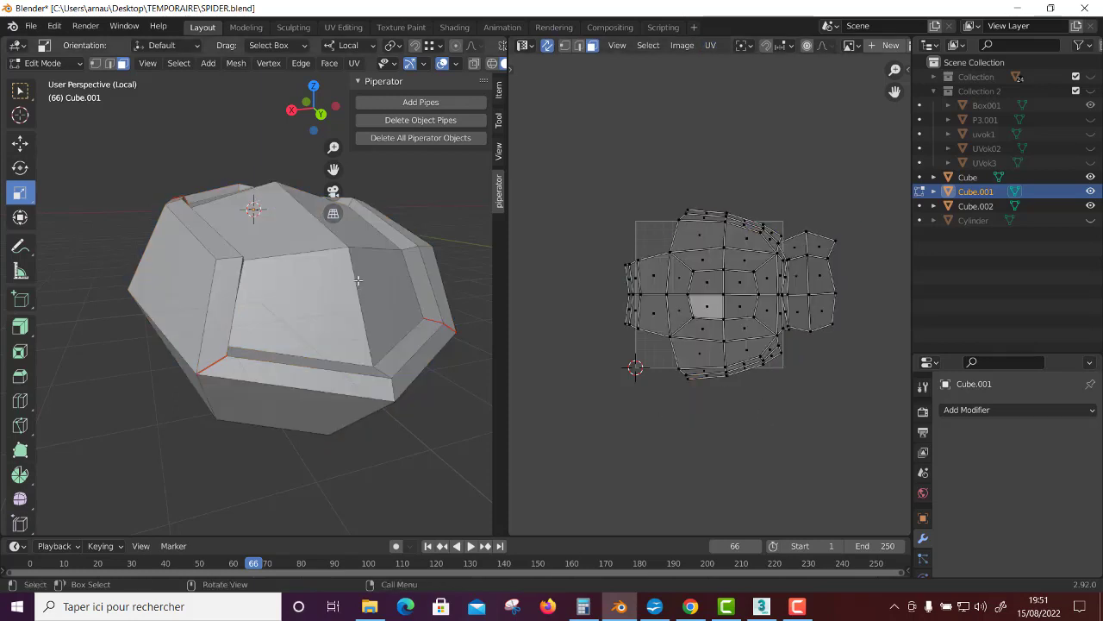
Step: Exit Local View, return to Object Mode and select the Cube body segment
key(KP_Divide)
key(Tab)
click(182, 349)
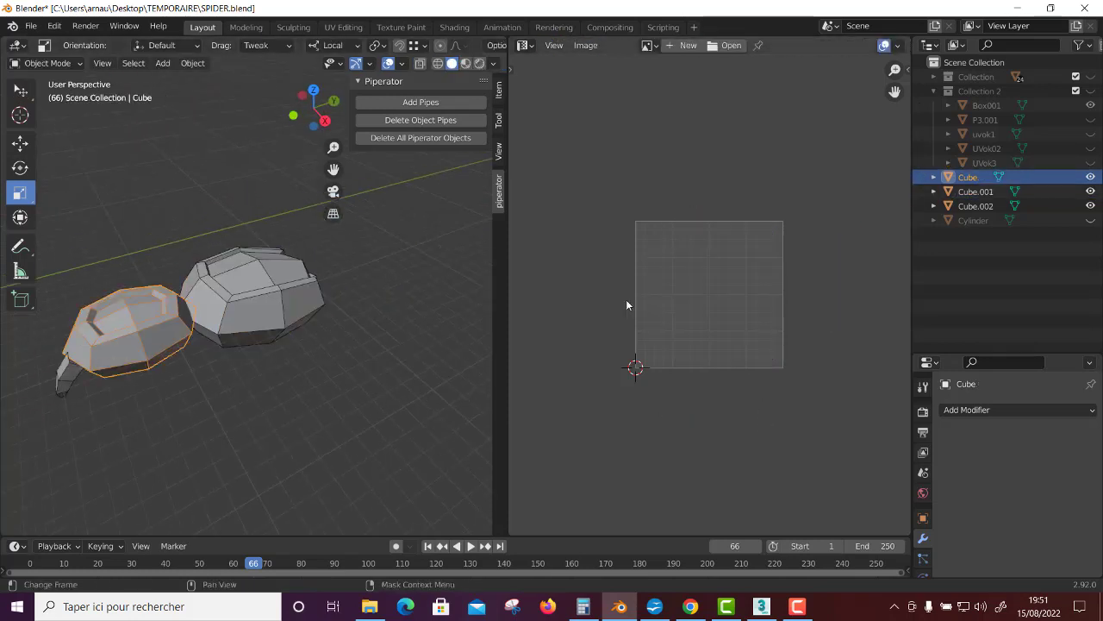
Step: Isolate Cube in Local View, select all its mesh and Project from View
key(KP_Divide)
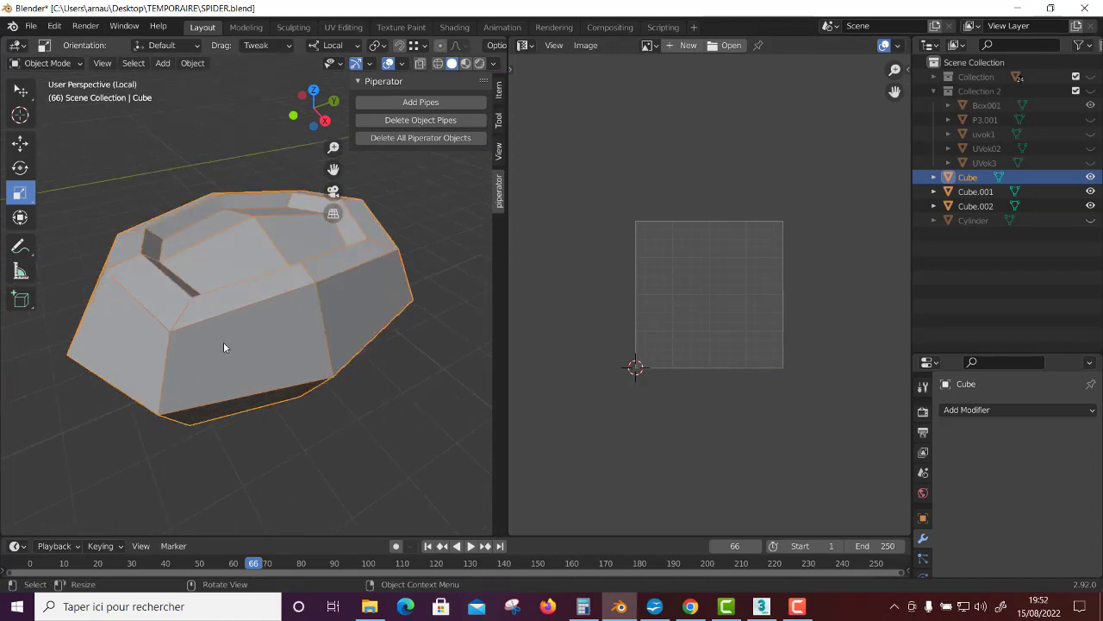
key(Tab)
key(a)
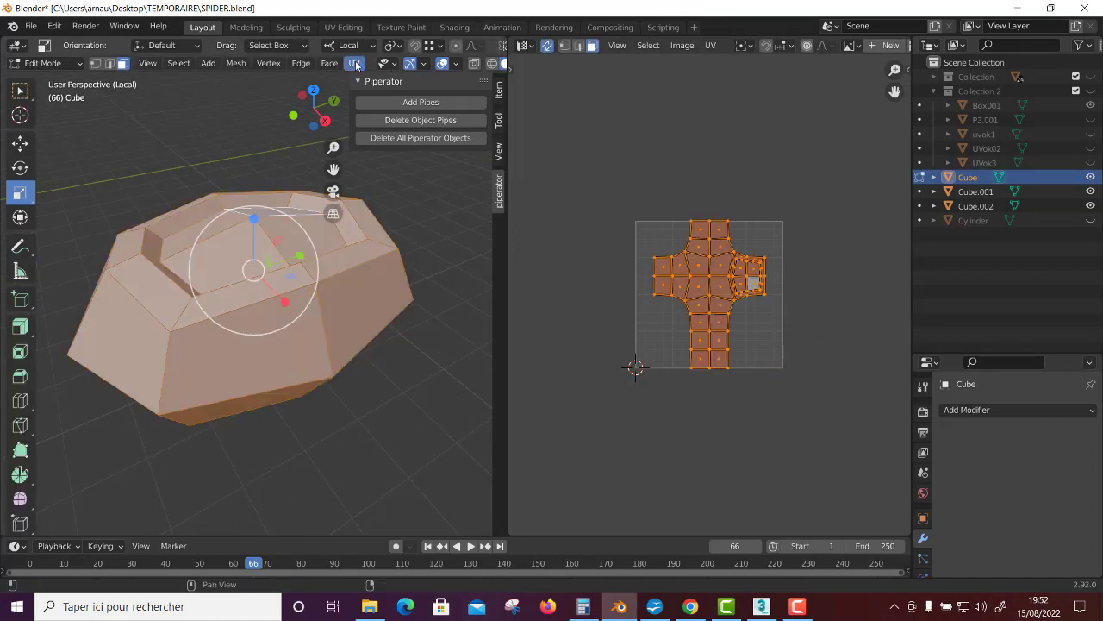
click(356, 66)
click(394, 199)
Step: Select three inner faces of the body and Project from View
scroll(747, 357, up, 3)
middle_drag(357, 379, 188, 245)
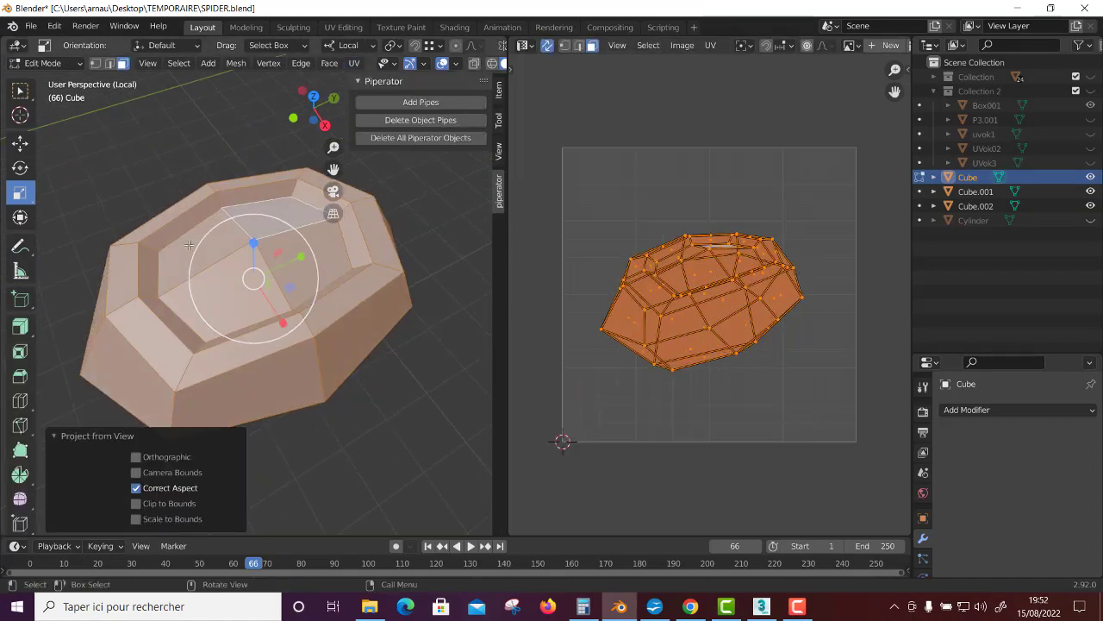
click(188, 245)
shift+click(276, 211)
shift+click(201, 313)
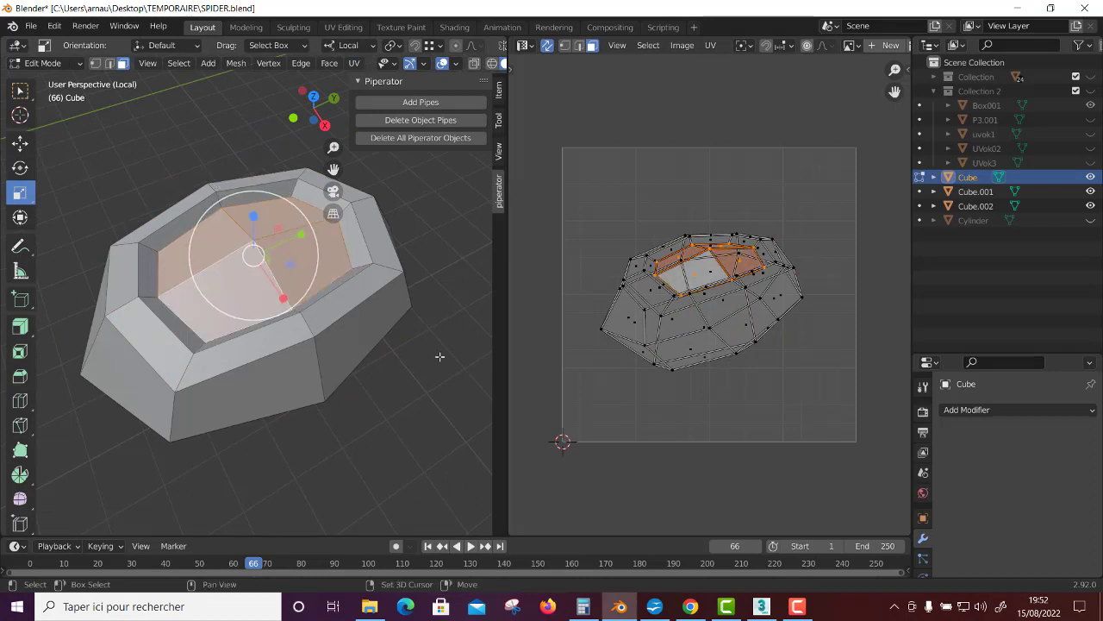
click(354, 63)
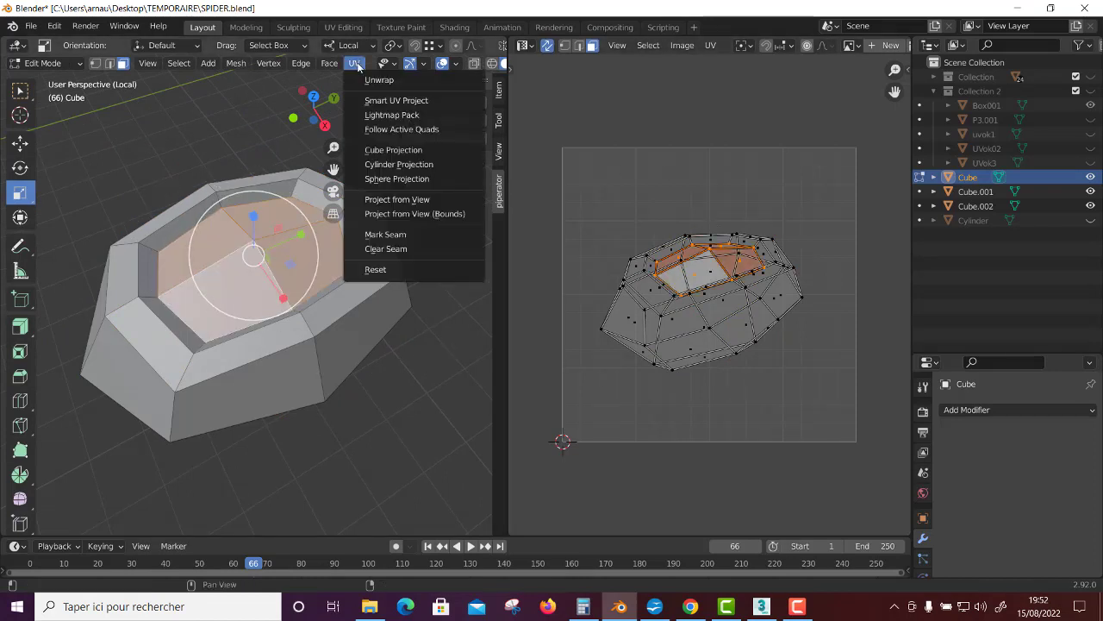
click(397, 199)
Step: Unwrap the inner faces and move their islands aside in the UV editor
right_click(698, 274)
click(698, 276)
key(g)
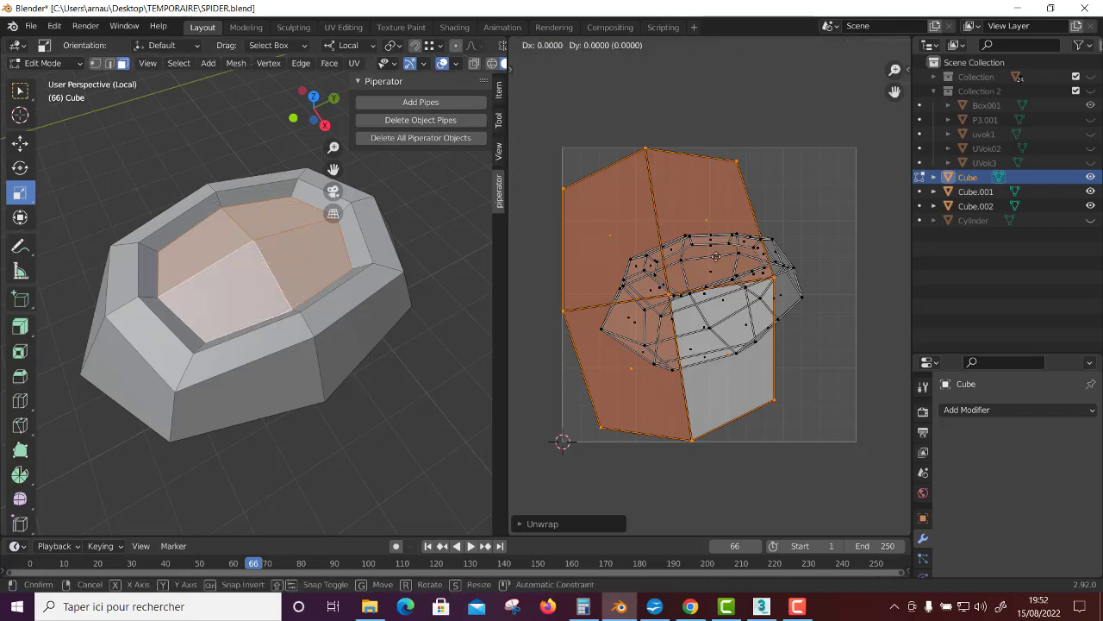
click(974, 164)
Step: In edge select mode, mark the inner ring's edges as seams
middle_drag(215, 284, 282, 357)
key(alt+a)
key(2)
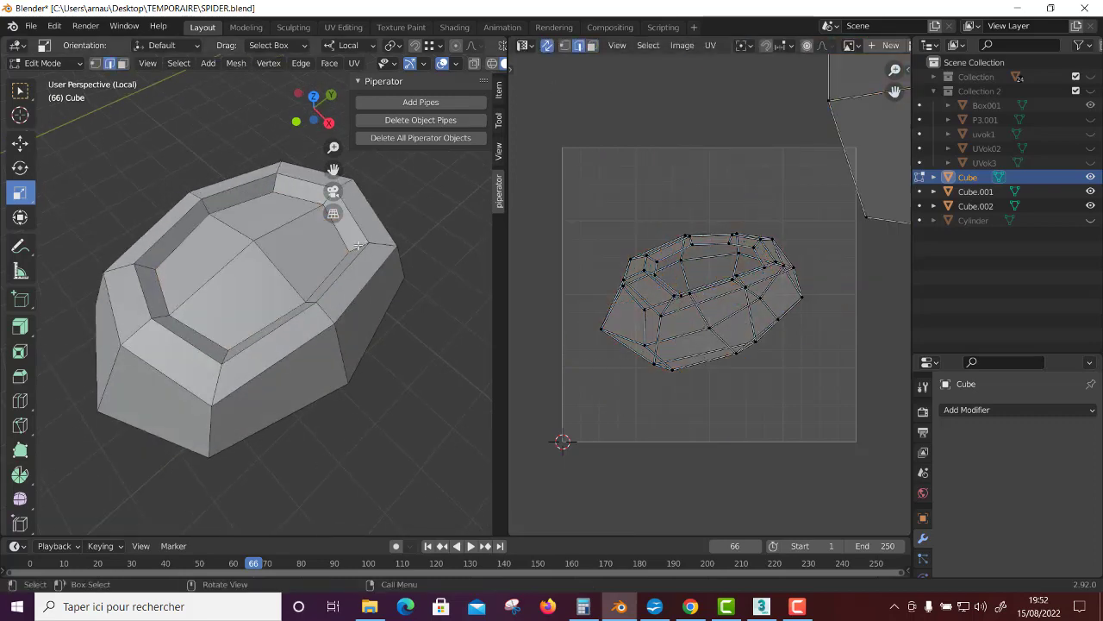
mouse_move(382, 352)
middle_down()
mouse_move(209, 367)
mouse_move(197, 325)
mouse_move(259, 354)
middle_up()
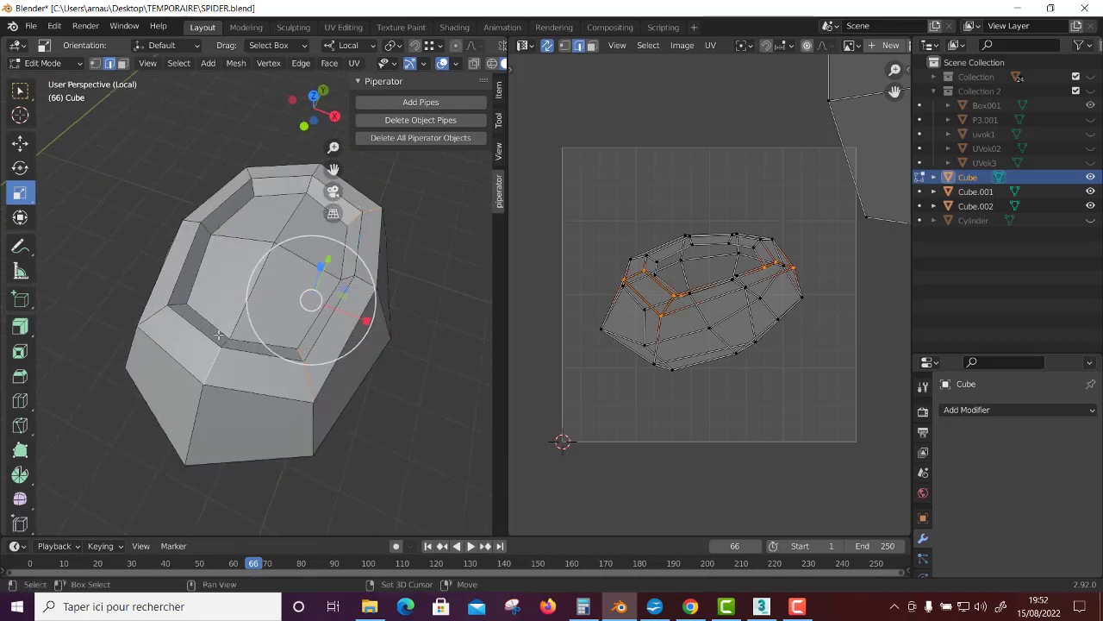
alt+shift+click(173, 305)
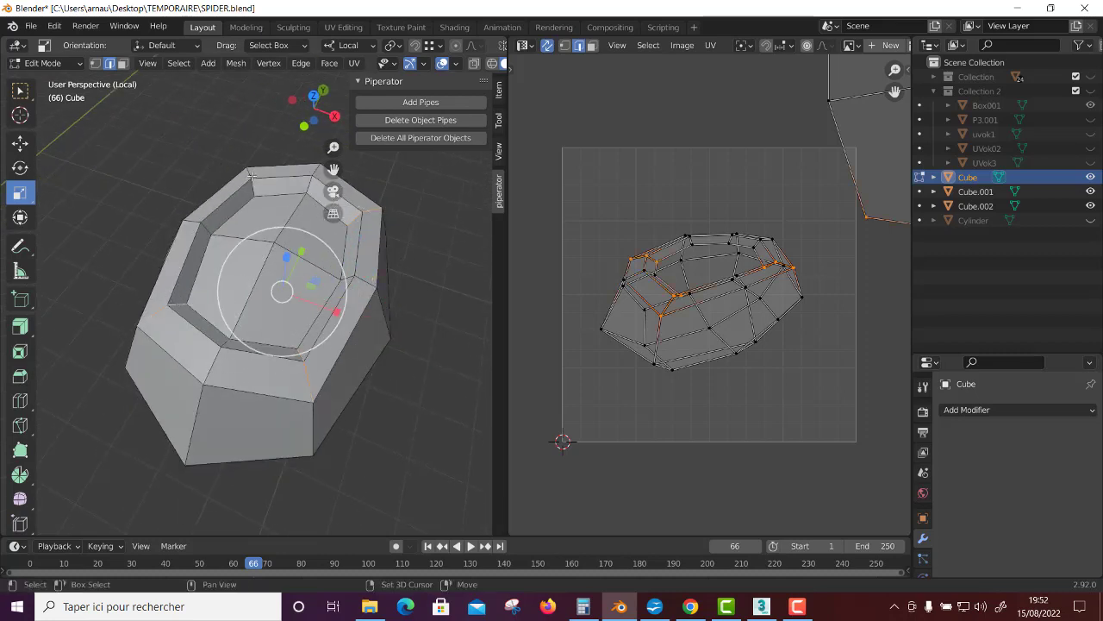
right_click(401, 311)
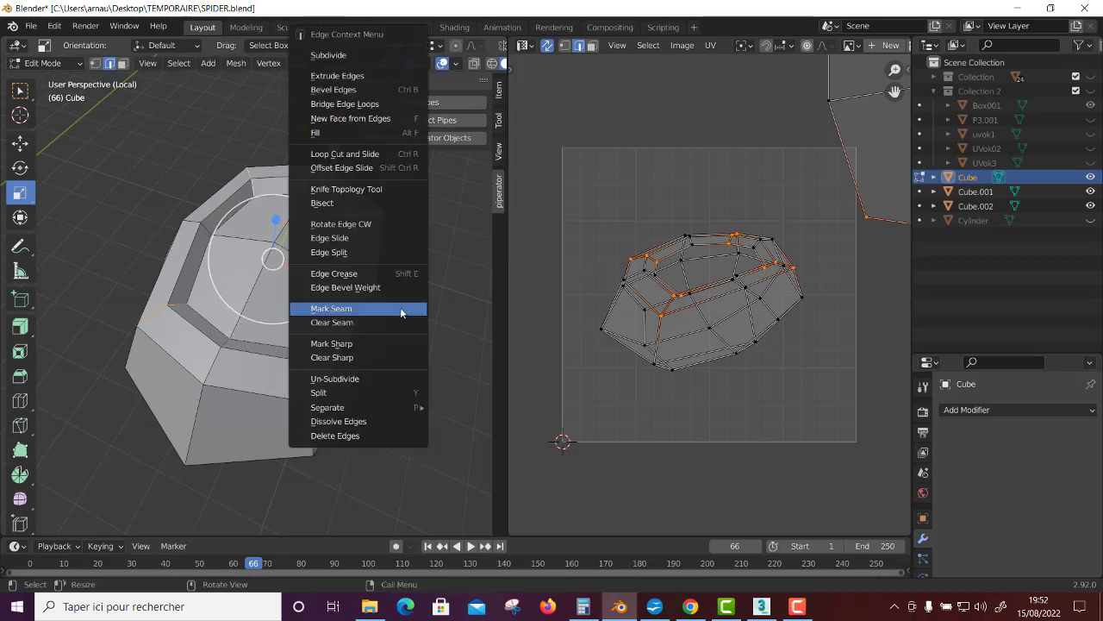
click(401, 311)
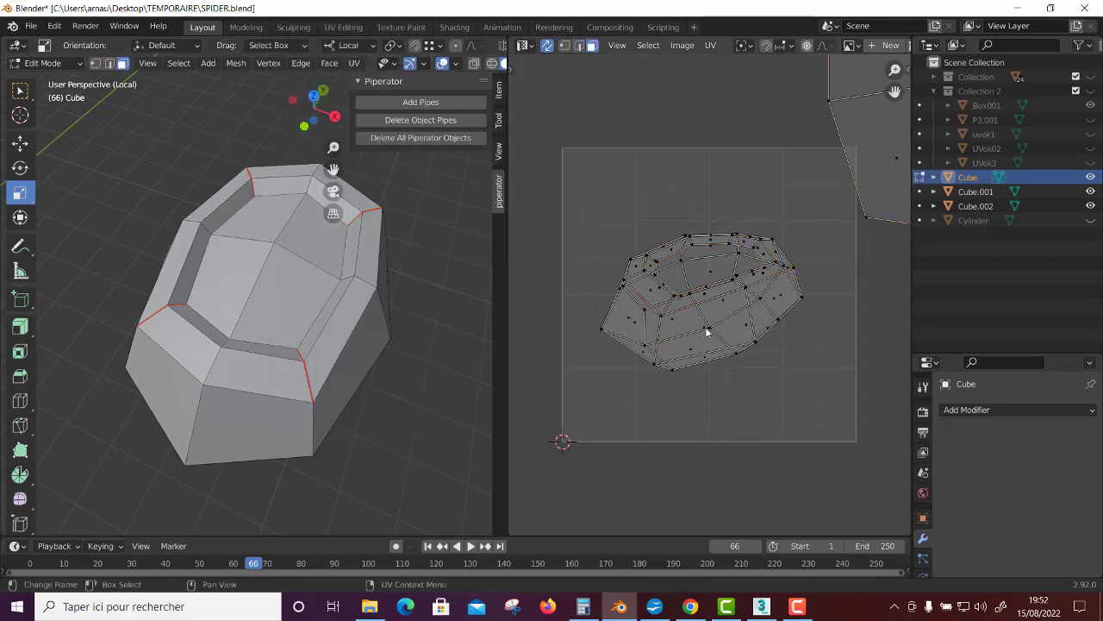
Step: Select the whole body mesh, unwrap it along the seams and leave Edit Mode
key(a)
right_click(707, 332)
click(703, 329)
scroll(698, 362, down, 2)
scroll(697, 361, down, 3)
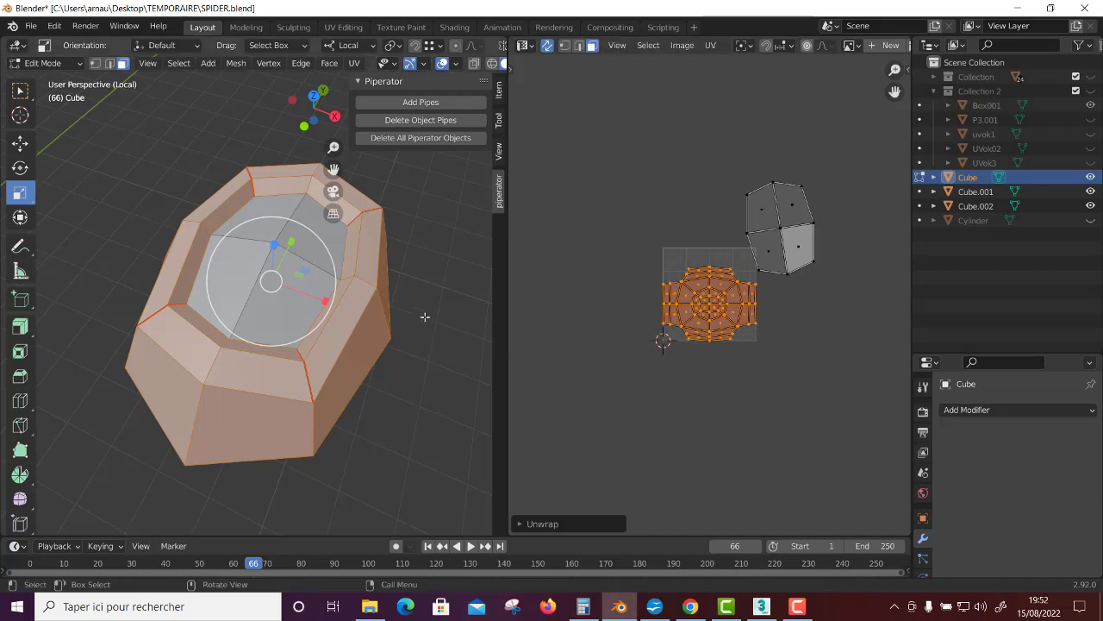
key(Tab)
Step: Isolate the leg Cube.002, select all its geometry and Project from View
key(slash)
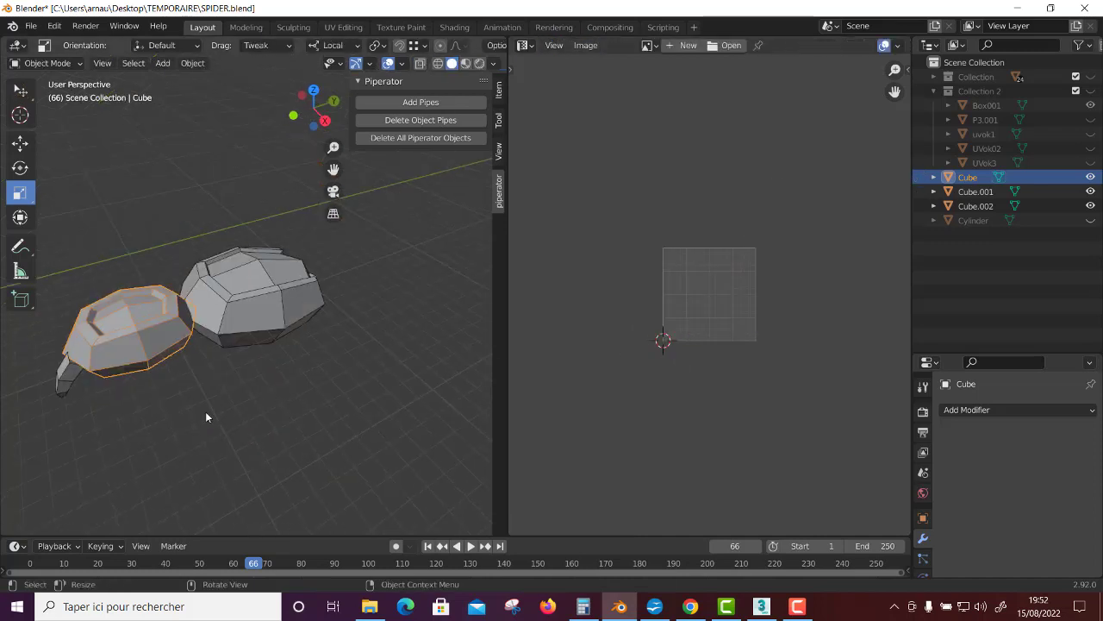
click(72, 392)
key(slash)
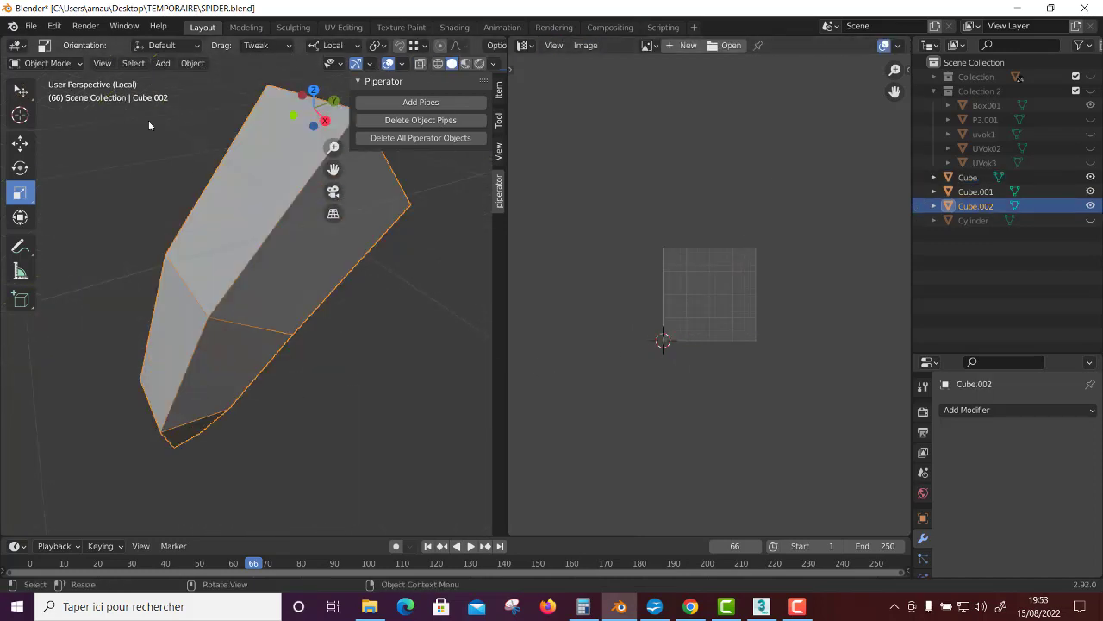
key(Tab)
key(a)
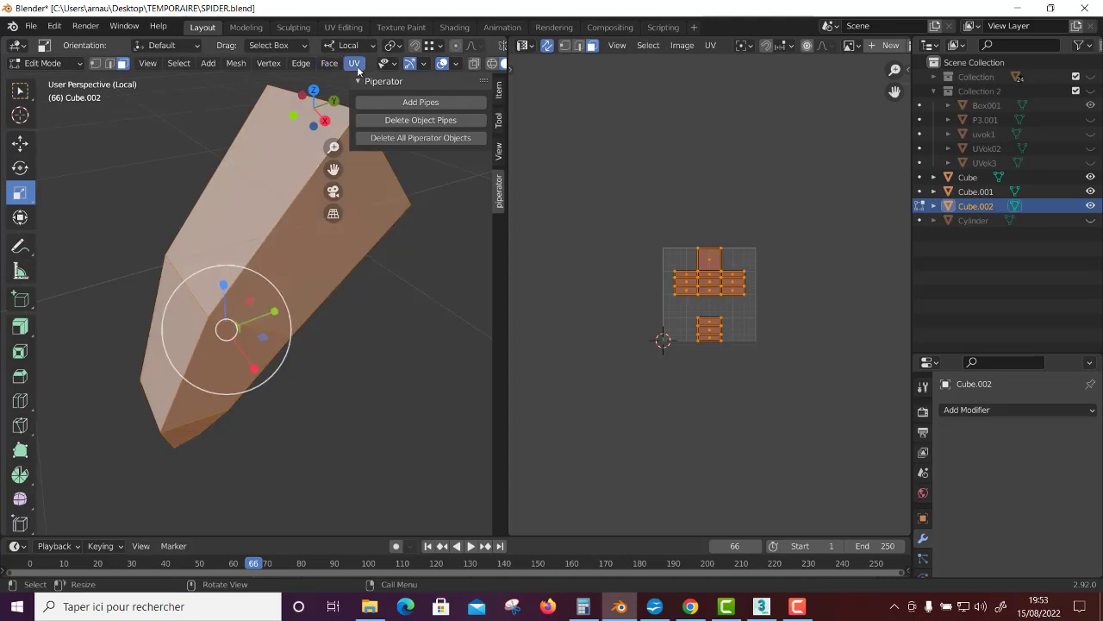
click(354, 63)
click(405, 178)
Step: Select an edge path along the leg to its tip and mark it as a seam
scroll(698, 324, up, 5)
scroll(698, 323, up, 1)
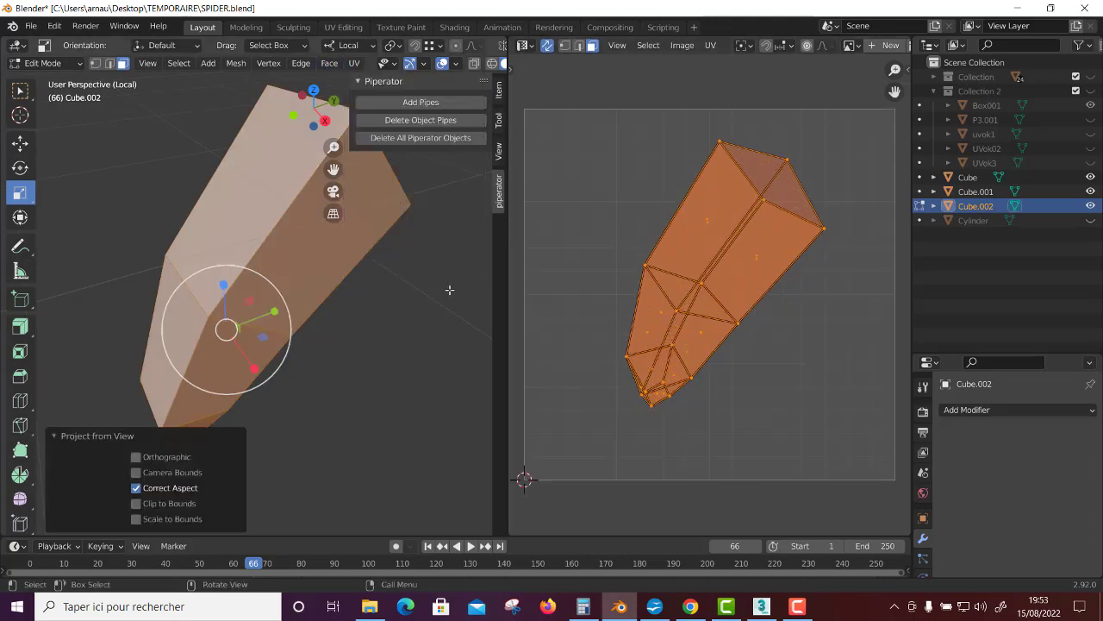
key(2)
key(alt+a)
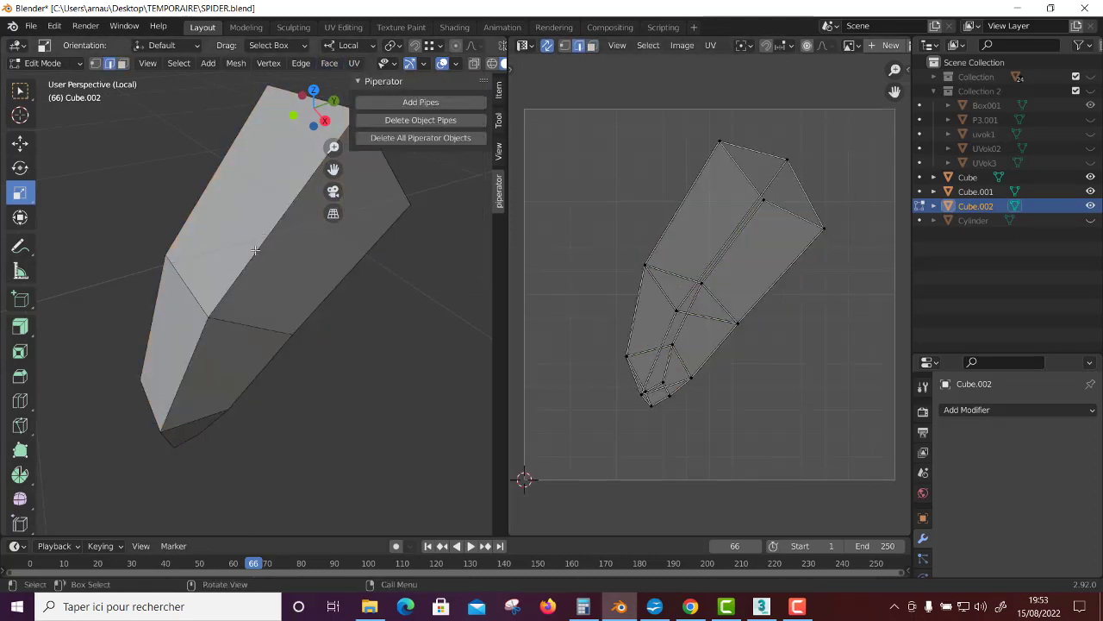
middle_drag(255, 250, 348, 259)
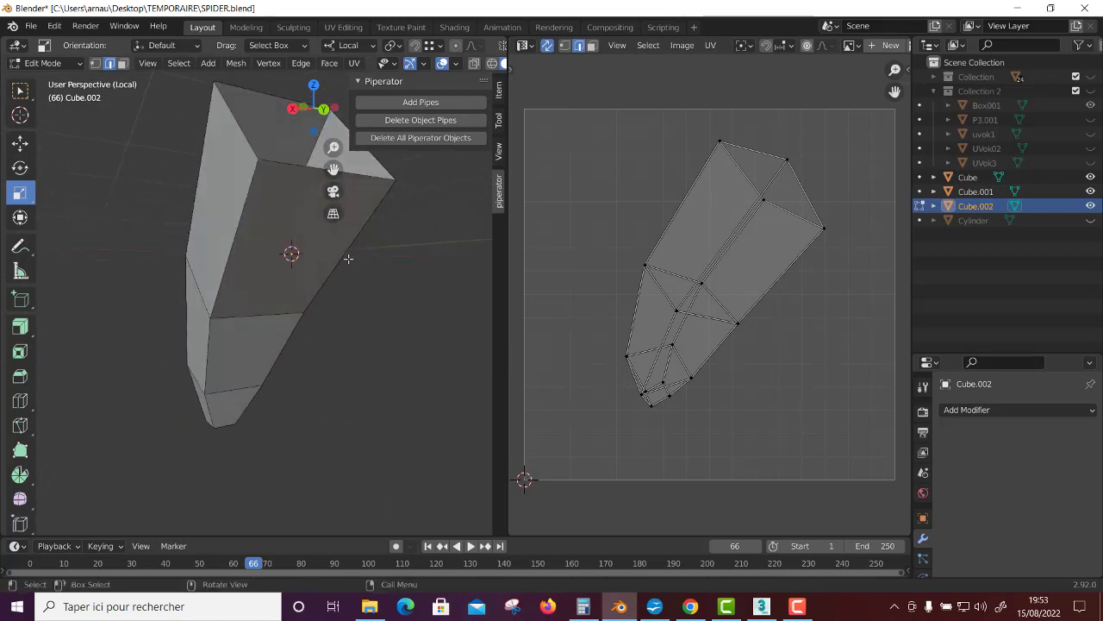
ctrl+click(246, 410)
middle_drag(246, 410, 128, 292)
shift+click(125, 284)
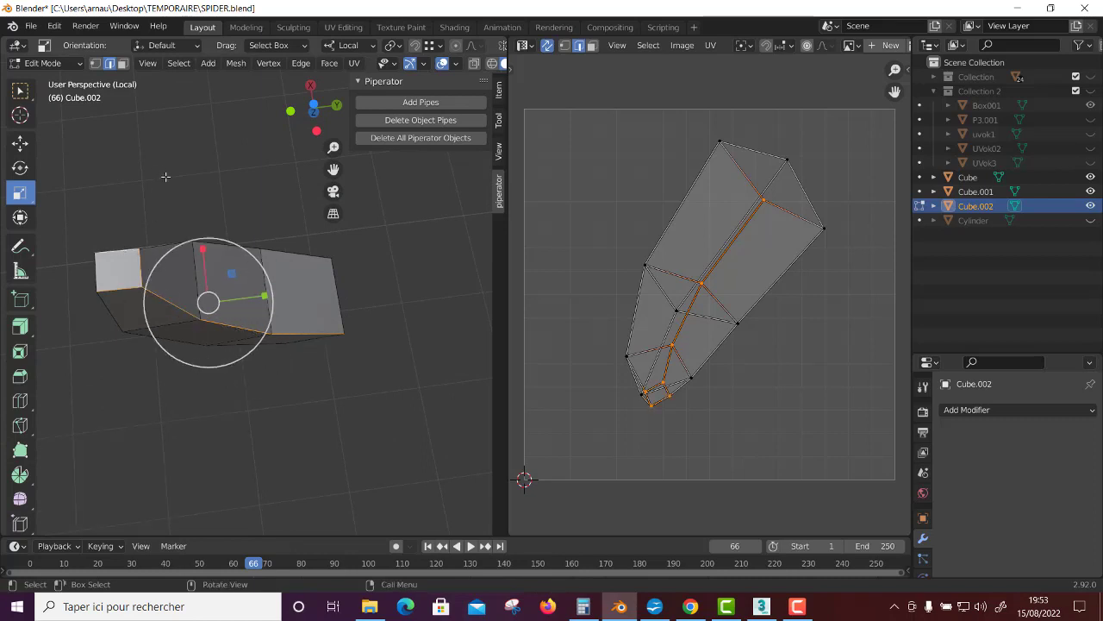
middle_drag(166, 177, 345, 284)
right_click(365, 293)
click(345, 310)
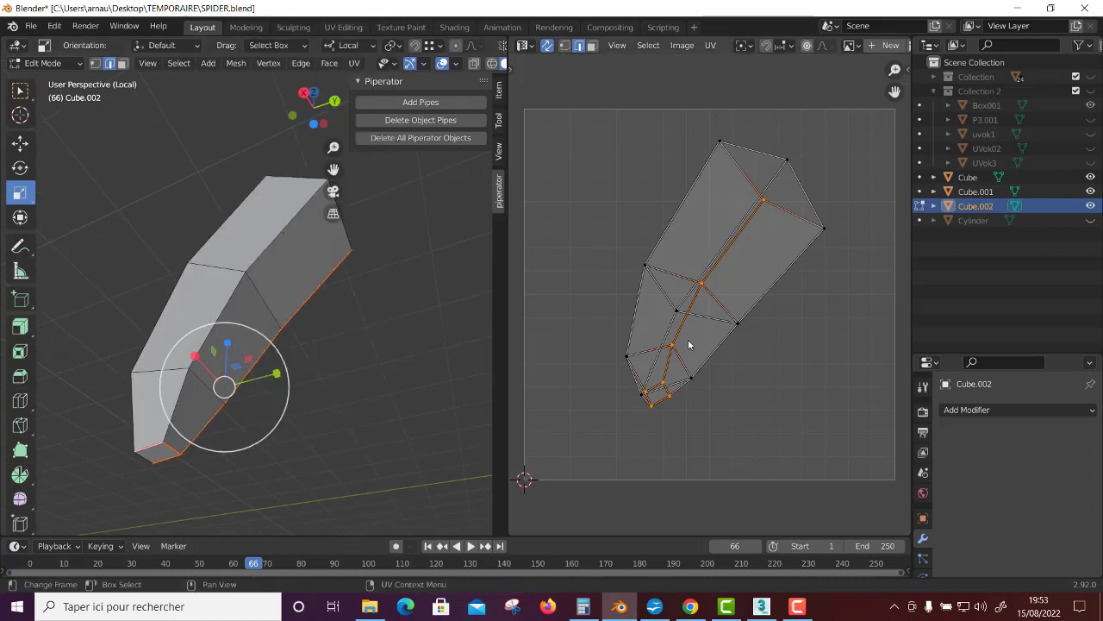
Step: Unwrap all leg faces, exit Local View and return to Object Mode
key(3)
key(a)
right_click(672, 274)
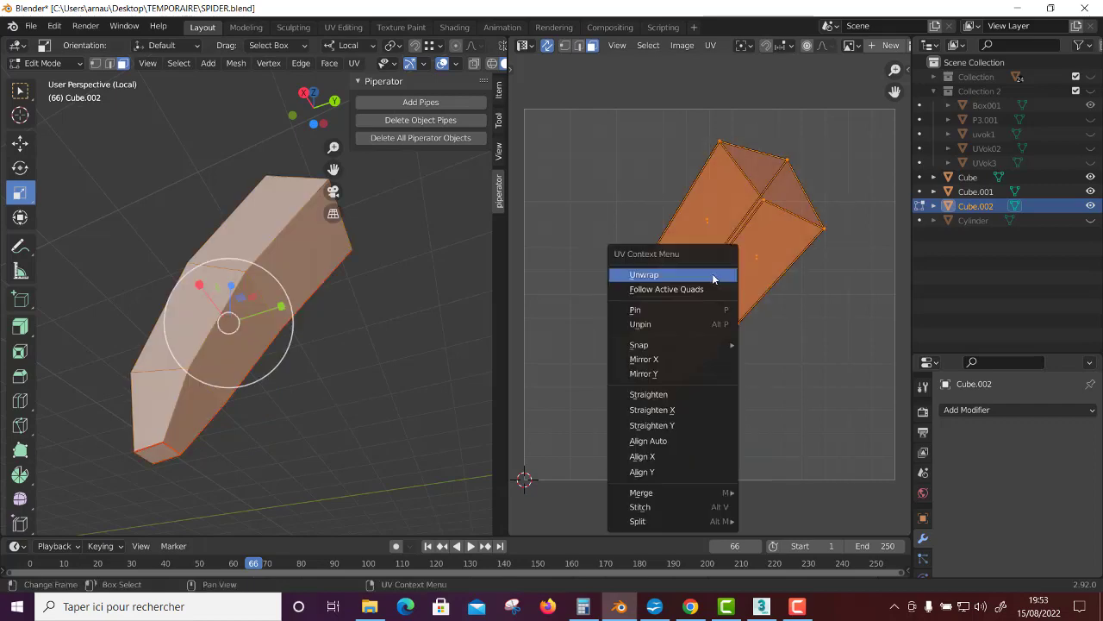
click(668, 273)
click(690, 438)
scroll(690, 438, down, 3)
scroll(690, 438, down, 1)
key(KP_Divide)
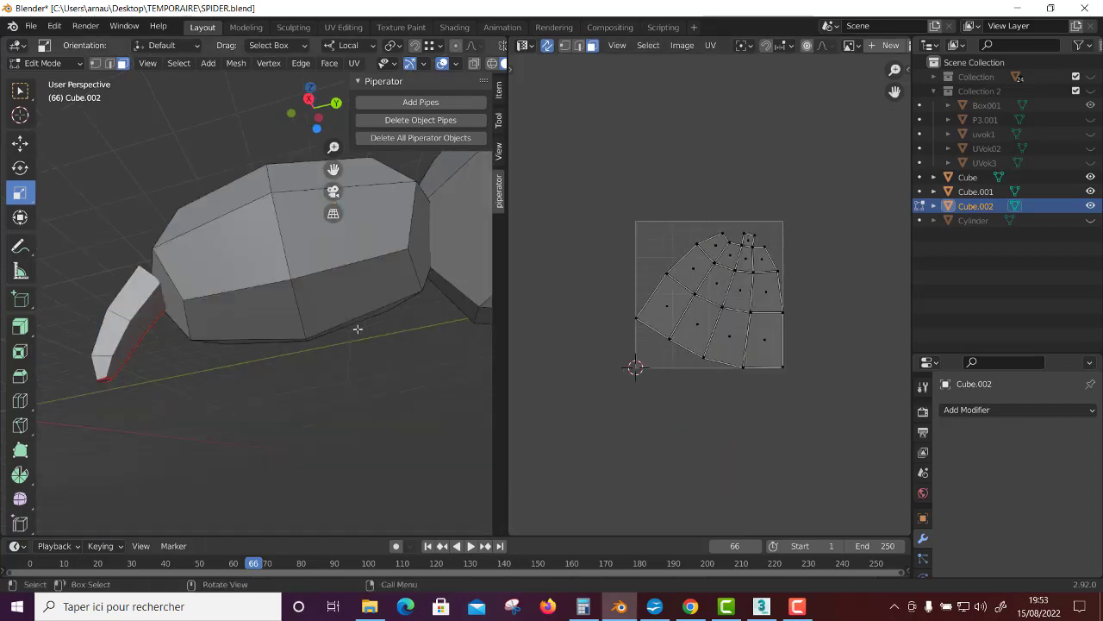
key(Tab)
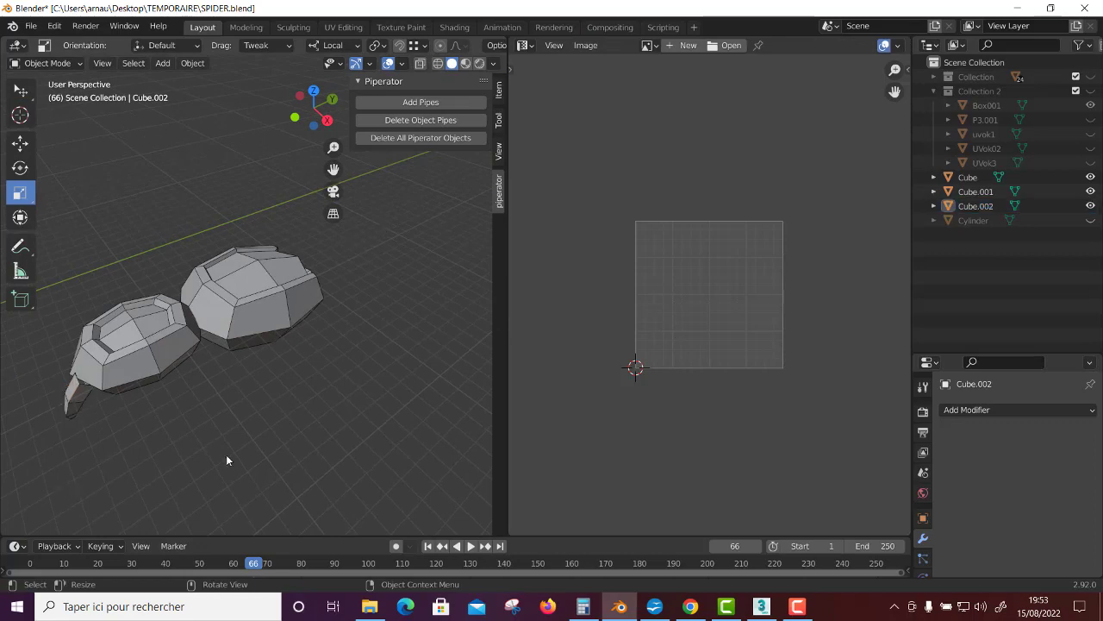
Step: Box-select all three spider pieces and edit their meshes together with everything selected
key(w)
drag(390, 495, 1, 231)
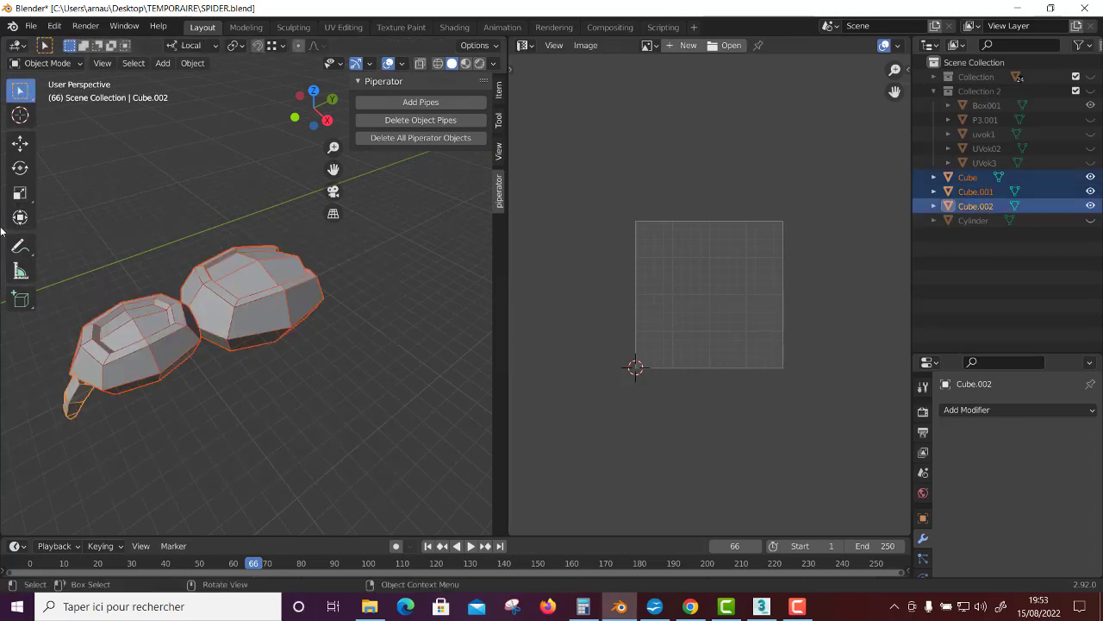
key(Tab)
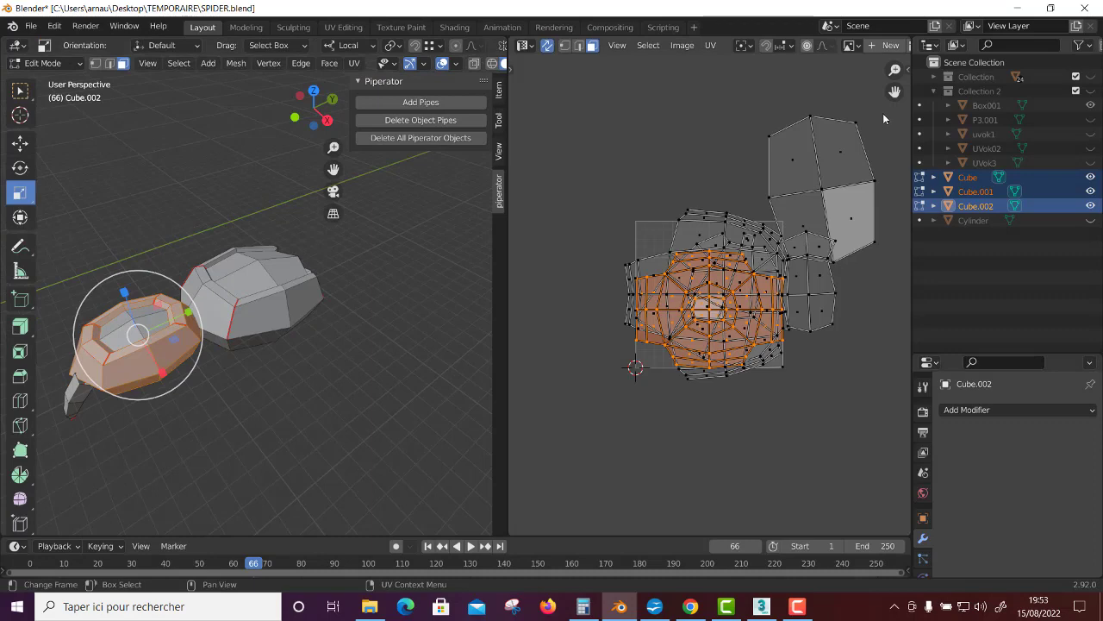
key(a)
Step: Average the UV island scale, then pack all islands into one layout
click(710, 45)
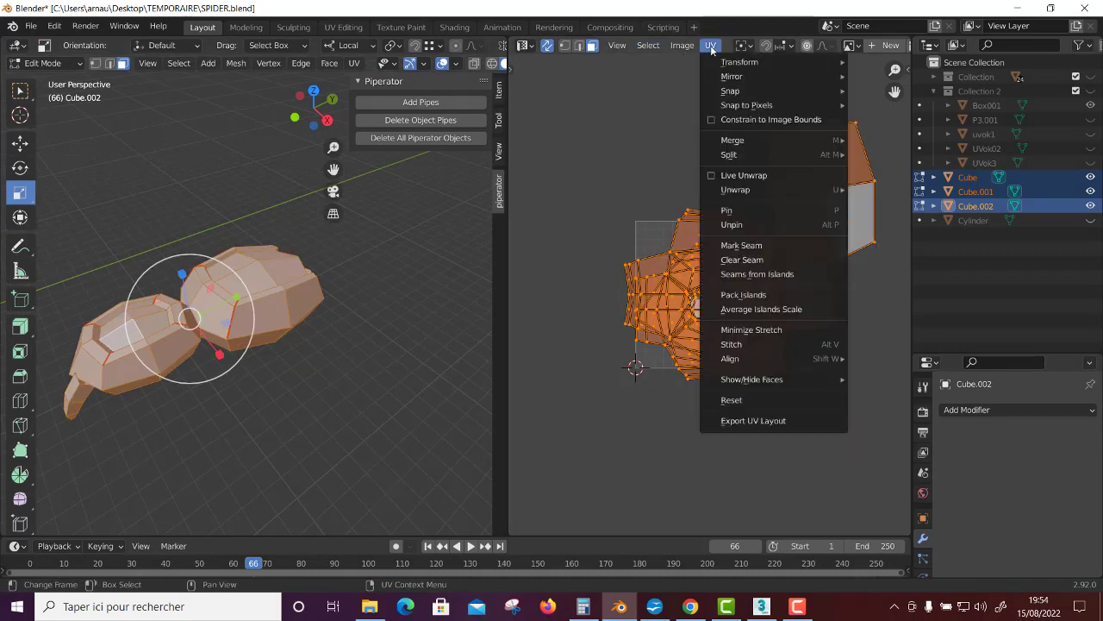
click(735, 309)
click(705, 50)
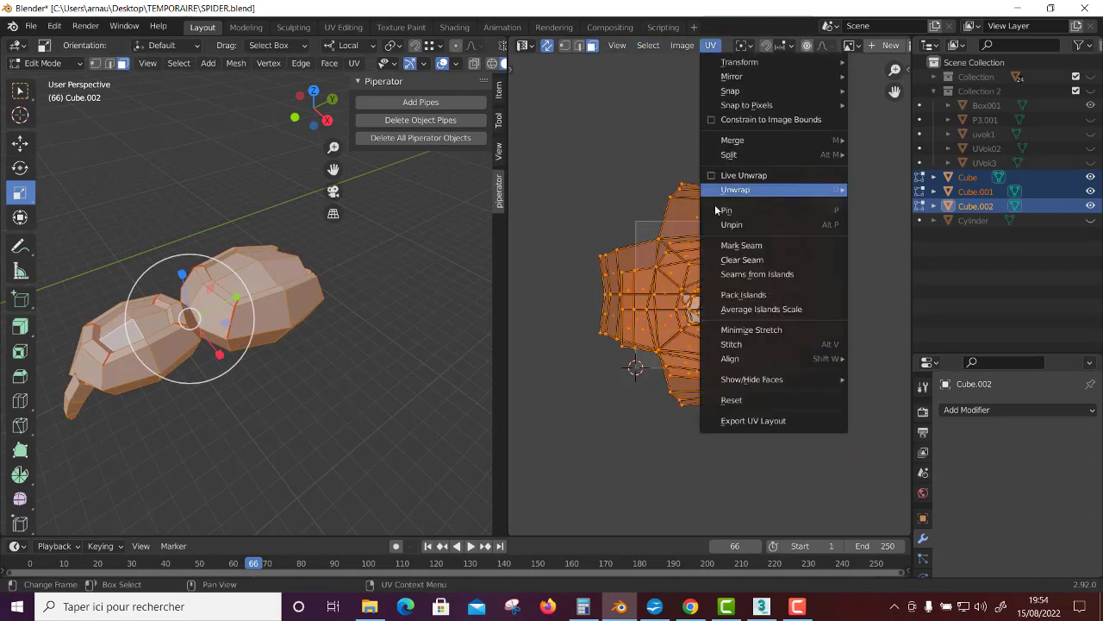
click(716, 296)
click(779, 423)
Step: Widen the 3D view over the UV area and return to Object Mode
scroll(779, 428, up, 1)
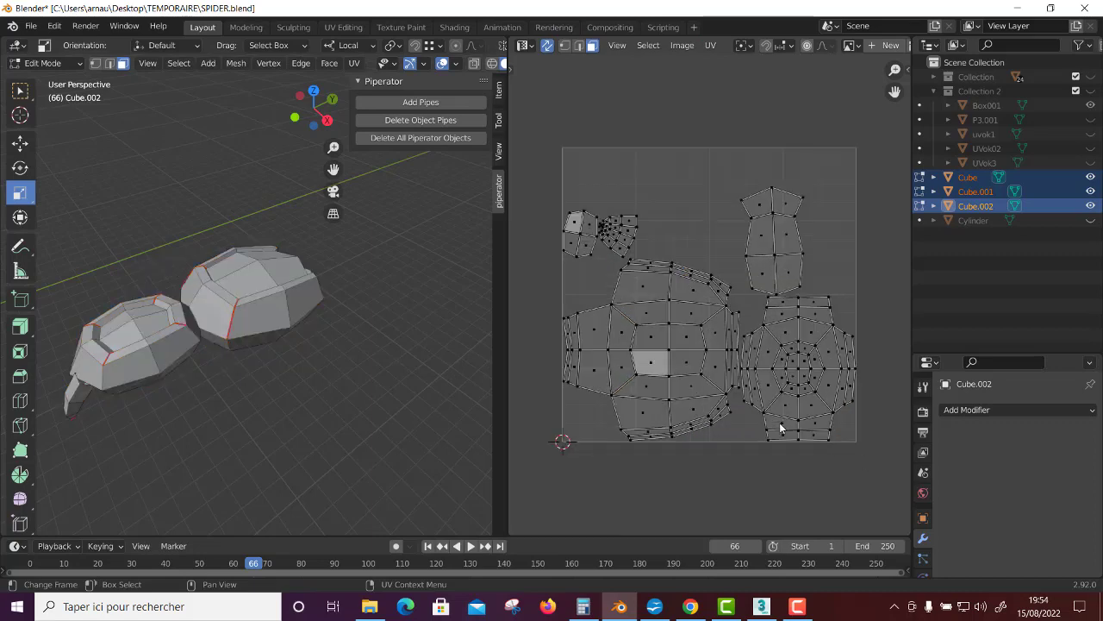
middle_drag(388, 327, 445, 296)
middle_drag(233, 362, 321, 350)
scroll(321, 351, up, 2)
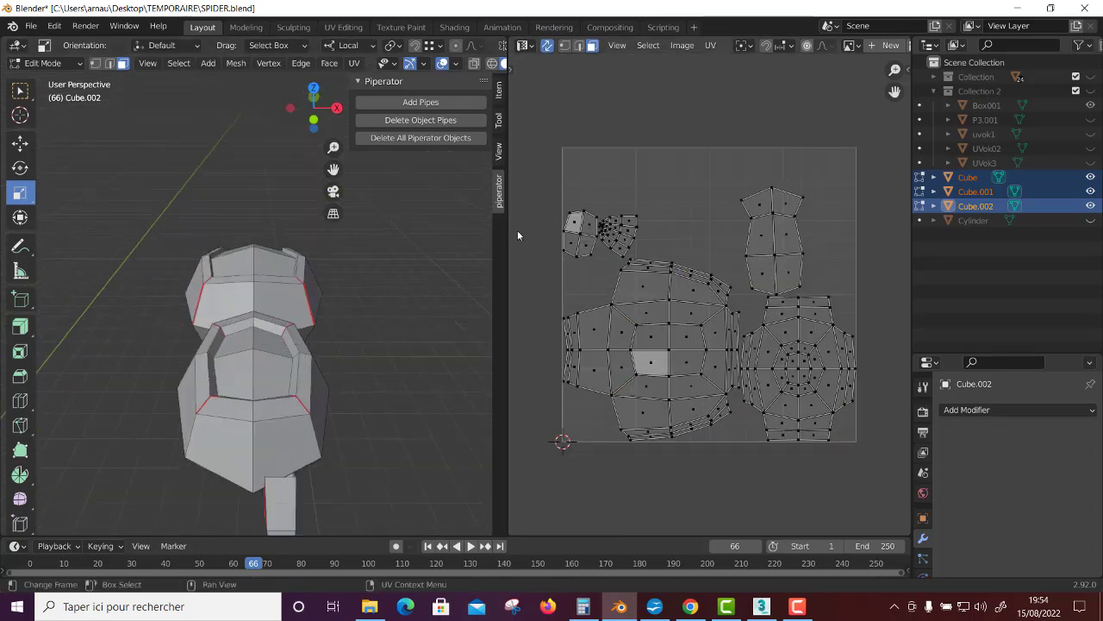
middle_drag(385, 370, 483, 310)
drag(505, 295, 802, 327)
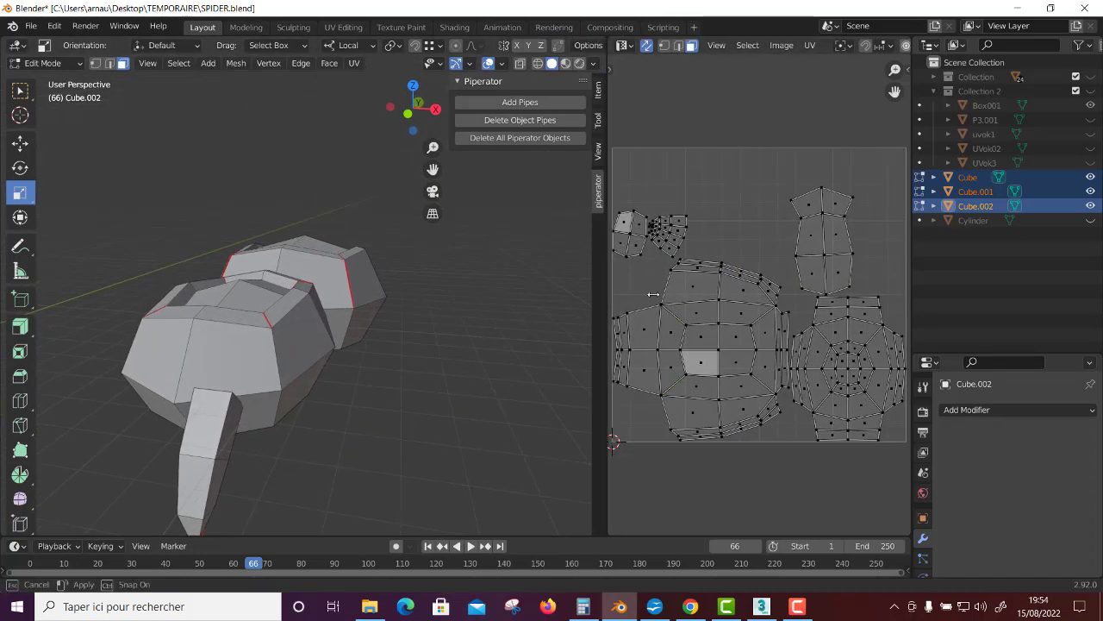
scroll(551, 353, down, 2)
mouse_move(519, 333)
middle_down()
mouse_move(534, 276)
mouse_move(527, 345)
mouse_move(437, 291)
mouse_move(421, 337)
mouse_move(463, 350)
mouse_move(443, 301)
mouse_move(508, 305)
middle_up()
key(Tab)
click(415, 297)
key(shift+space)
Step: Set the leg's origin to its geometry centre
key(r)
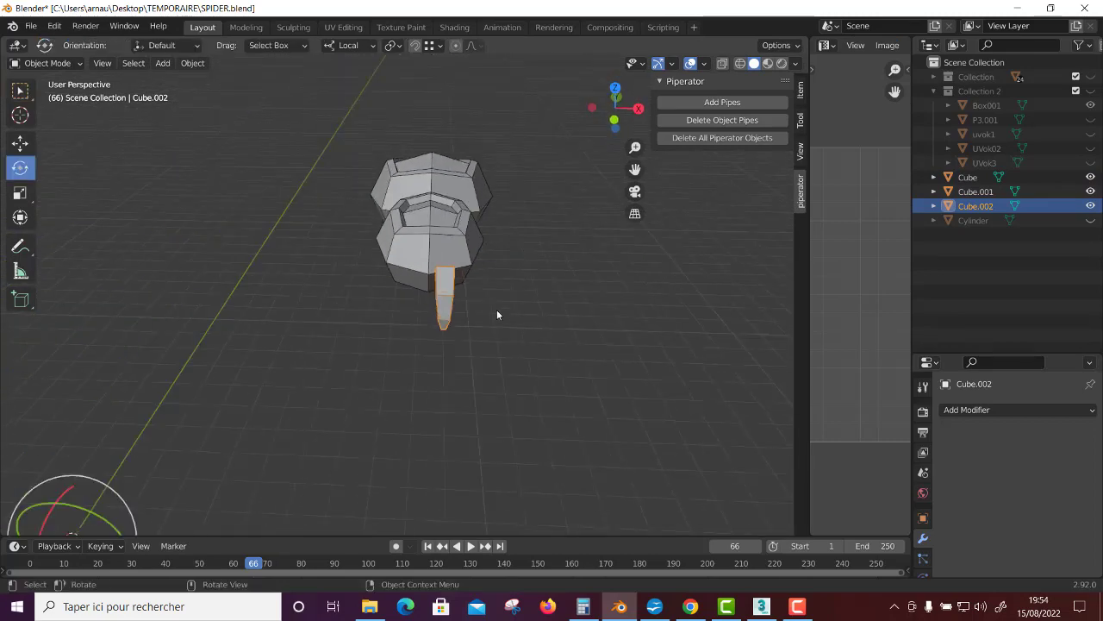
scroll(496, 315, down, 2)
click(192, 63)
mouse_move(215, 94)
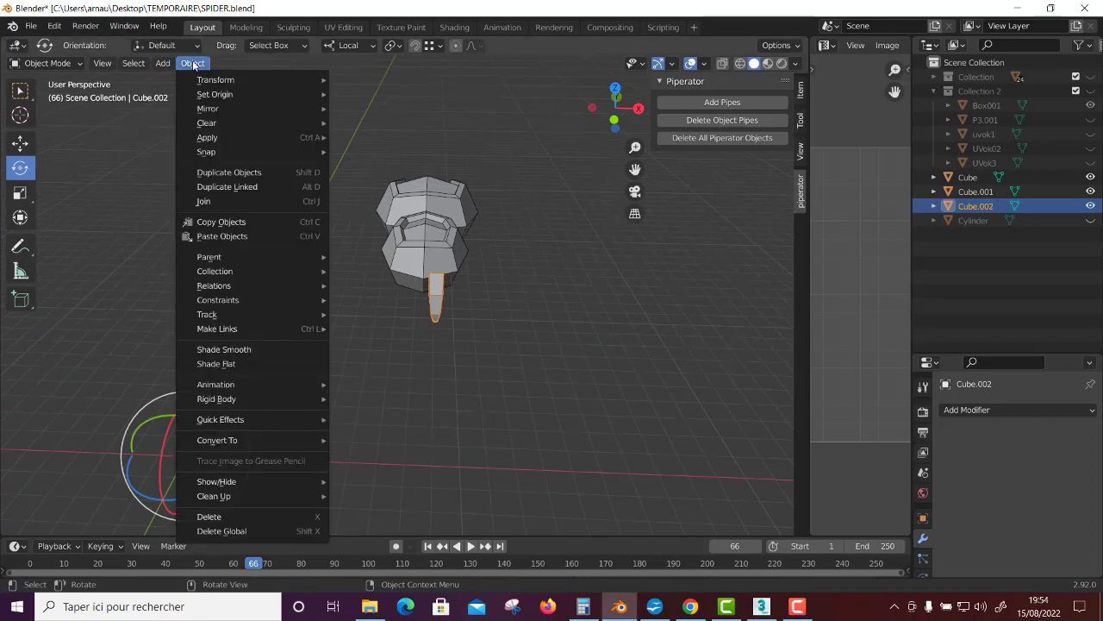
click(384, 109)
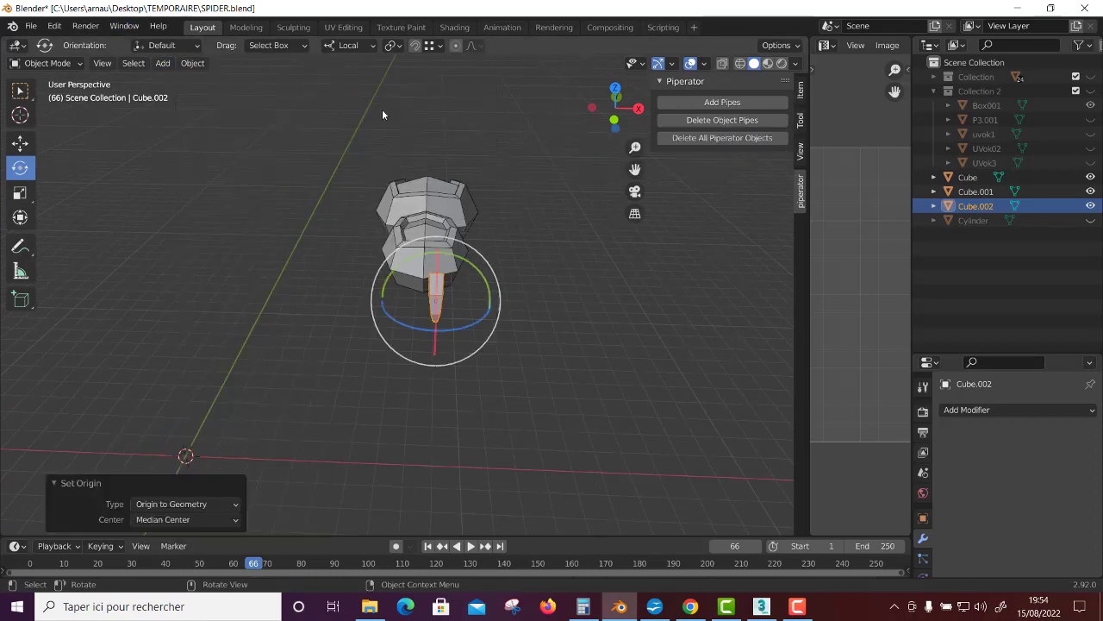
Step: Tilt the leg around its local axis with the Rotate tool
scroll(597, 329, up, 3)
mouse_move(596, 329)
middle_down()
mouse_move(514, 330)
mouse_move(517, 275)
middle_up()
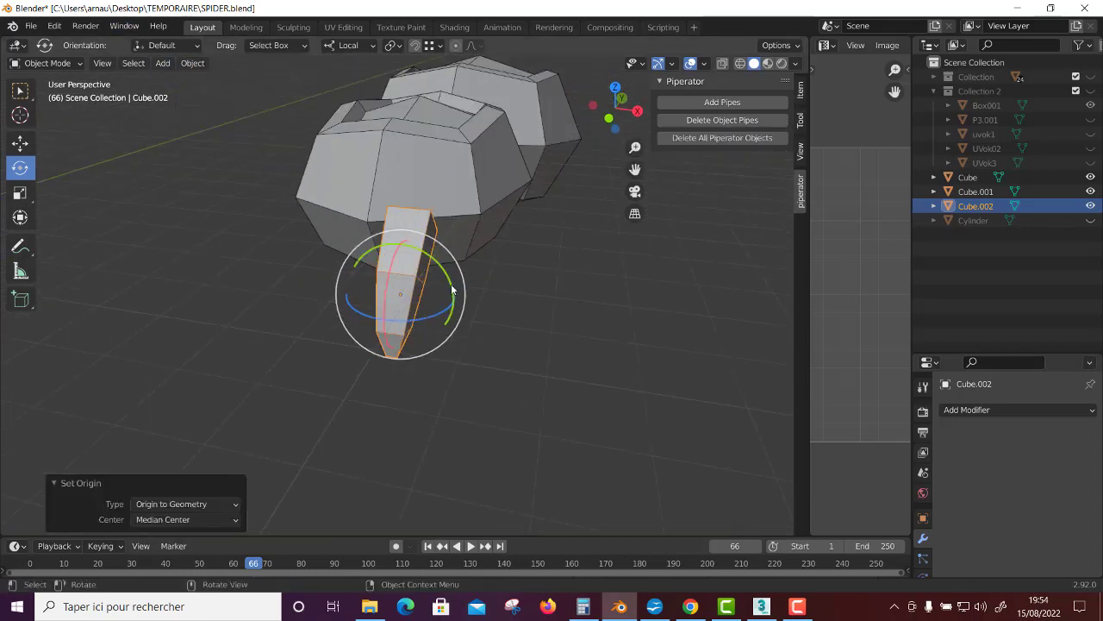
drag(451, 284, 423, 321)
mouse_move(422, 321)
middle_down()
mouse_move(517, 310)
mouse_move(368, 312)
mouse_move(392, 348)
mouse_move(498, 354)
middle_up()
Step: Move the leg forward along Y, lower it on Z and nudge it along X
key(g)
mouse_move(451, 329)
middle_down()
mouse_move(481, 333)
mouse_move(493, 373)
middle_up()
mouse_move(493, 372)
mouse_down()
mouse_move(519, 375)
mouse_move(509, 365)
mouse_up()
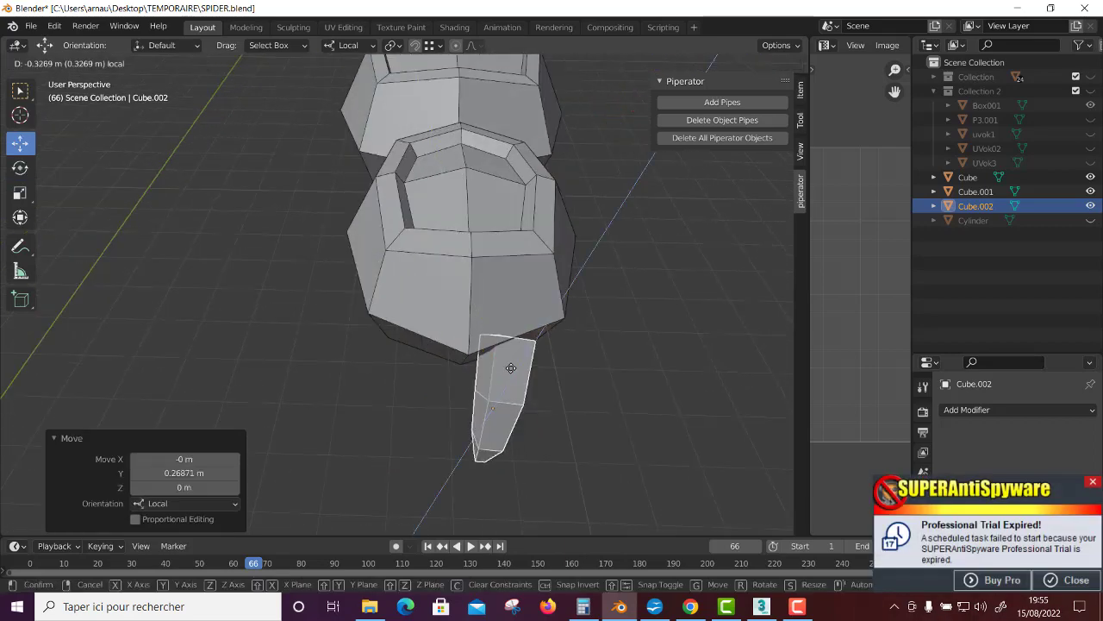
mouse_move(509, 365)
middle_down()
mouse_move(507, 350)
mouse_move(561, 354)
middle_up()
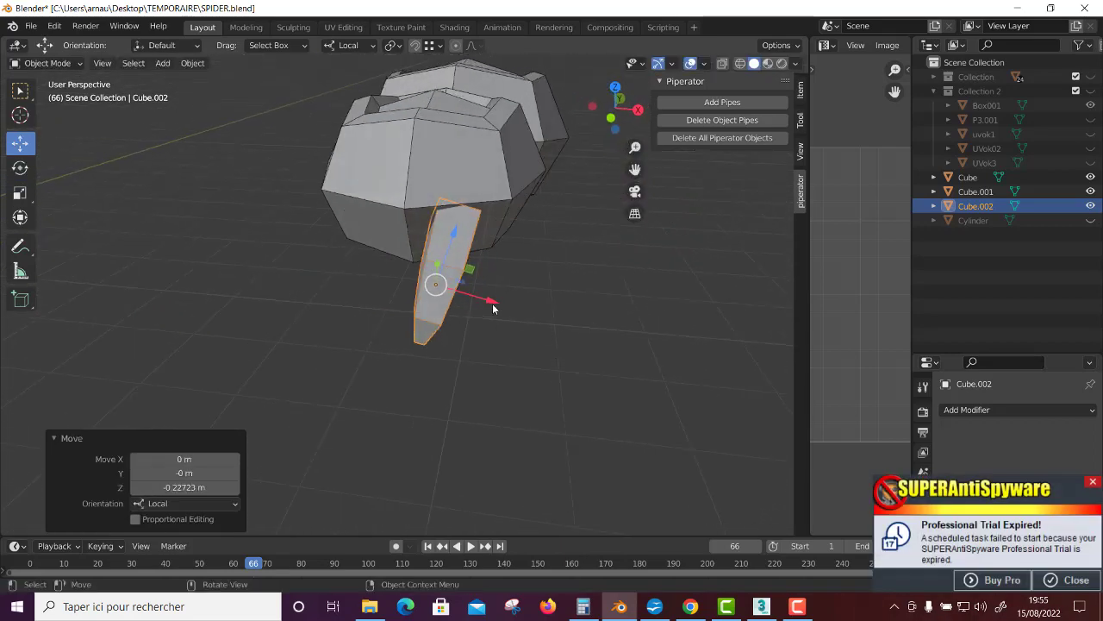
drag(497, 305, 499, 305)
middle_drag(497, 305, 480, 308)
Step: Rotate the leg -4.99° about Y beneath the body, then reselect it
key(r)
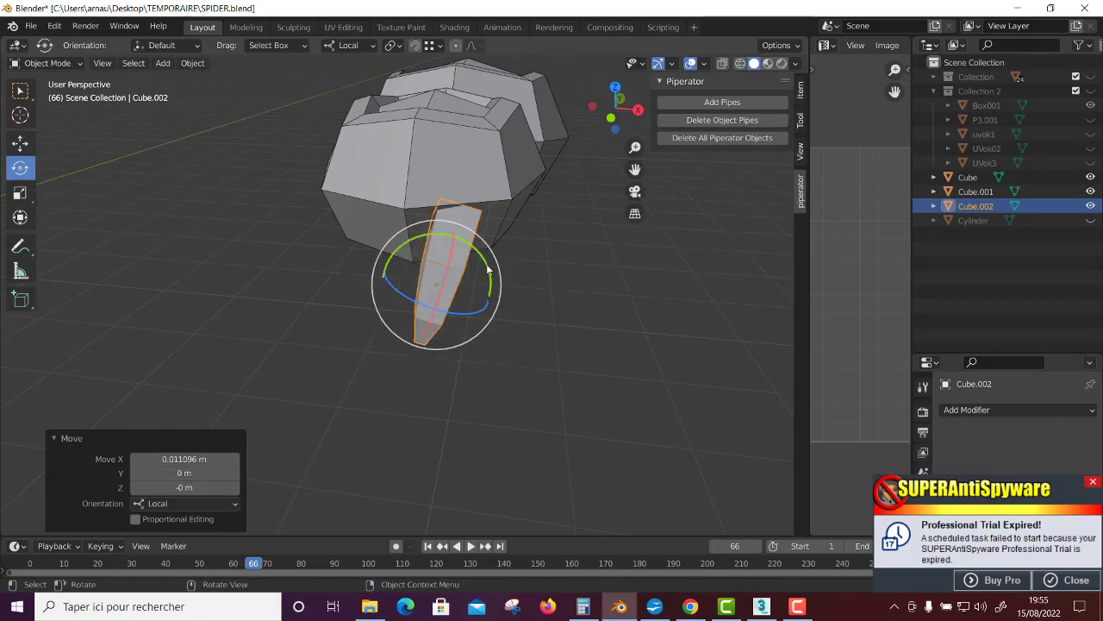
drag(480, 308, 527, 337)
mouse_move(527, 337)
middle_down()
mouse_move(407, 322)
mouse_move(495, 335)
middle_up()
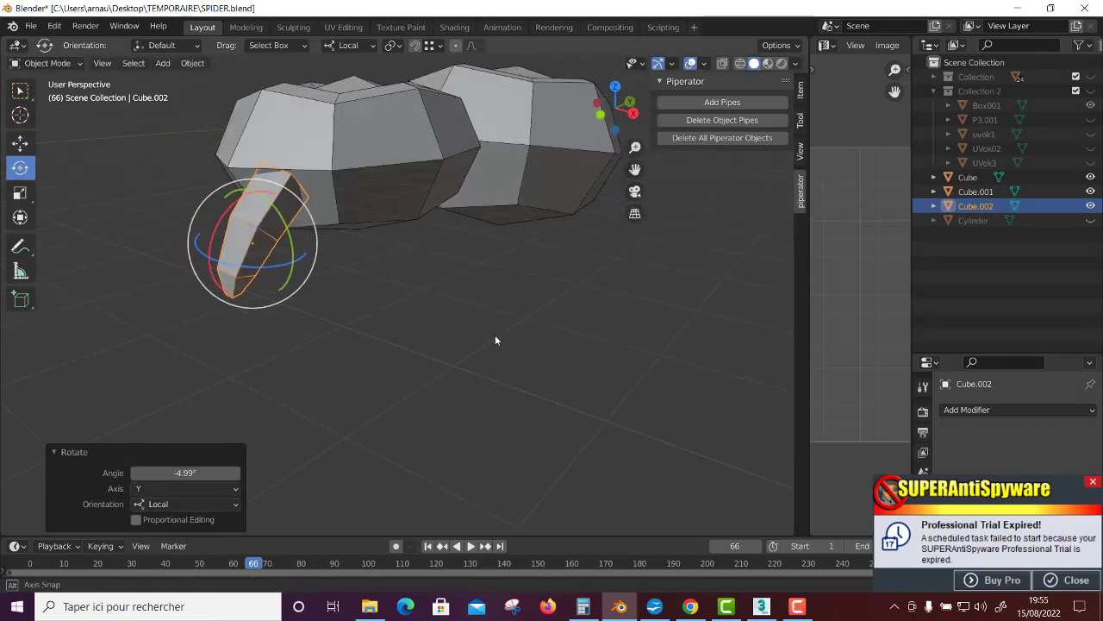
click(518, 376)
scroll(478, 379, down, 2)
middle_drag(477, 378, 451, 380)
scroll(451, 380, up, 2)
click(426, 302)
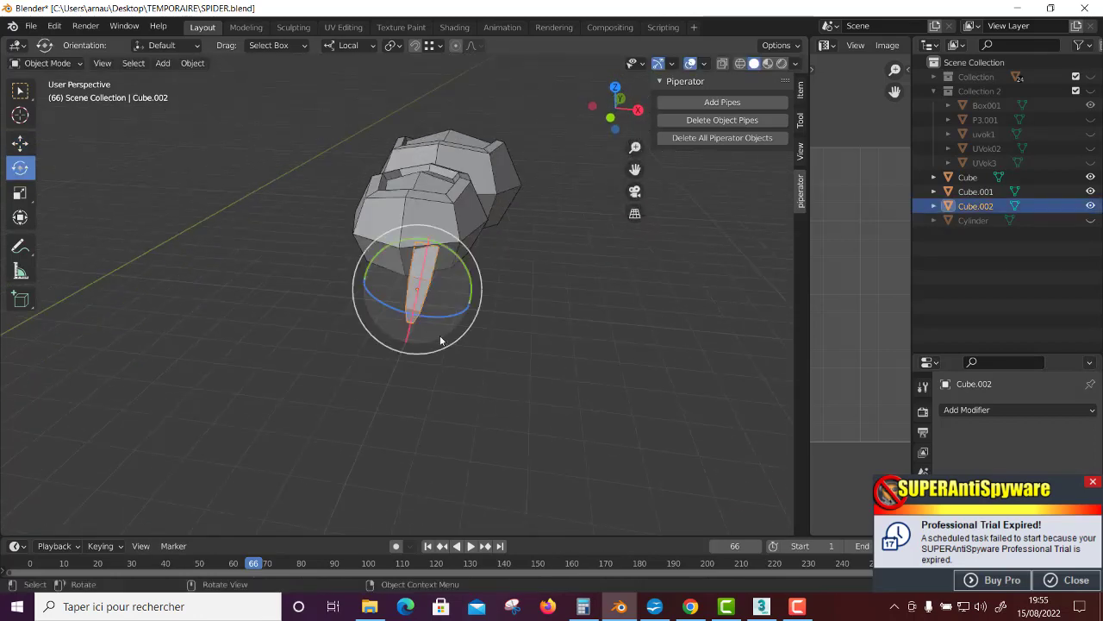
scroll(427, 302, up, 2)
Step: Add a Mirror modifier to Cube.002 with Cube as the Mirror Object
click(1002, 410)
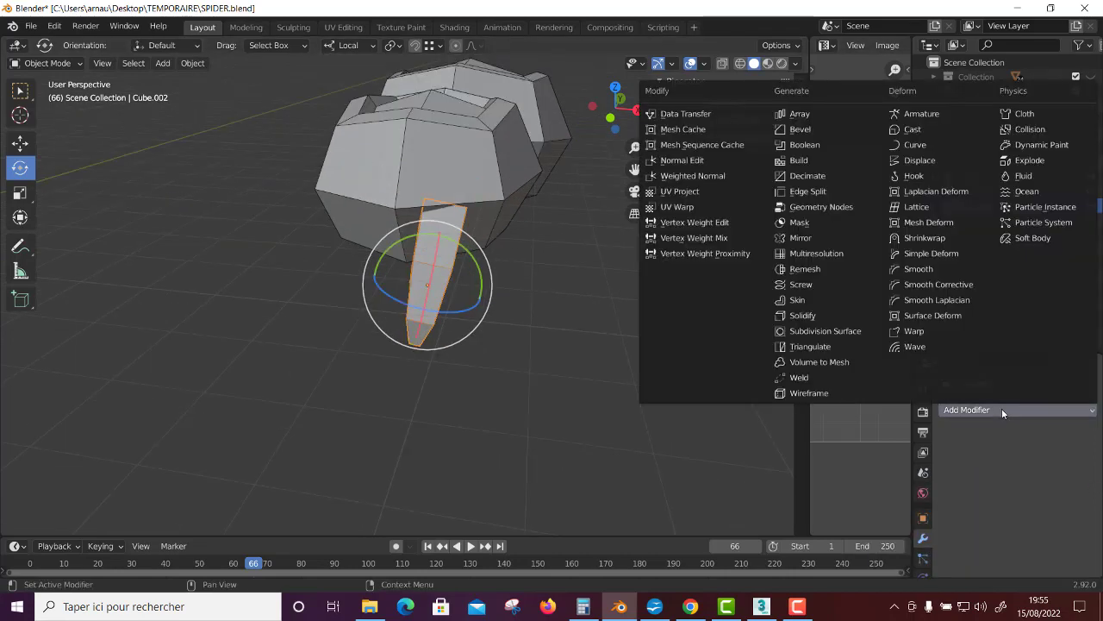
click(798, 237)
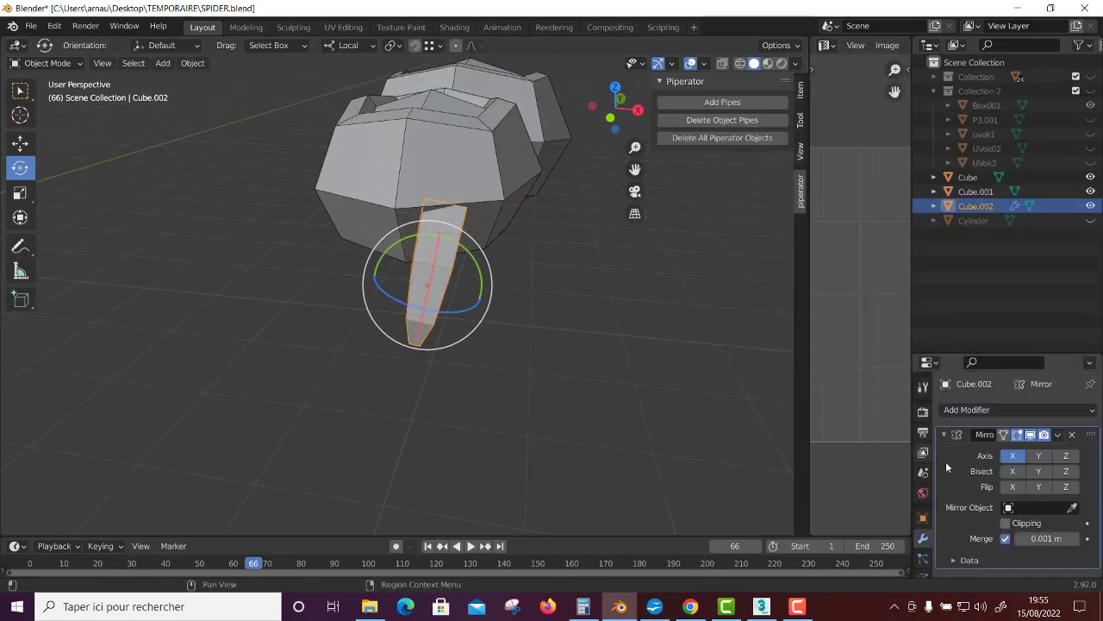
click(1013, 506)
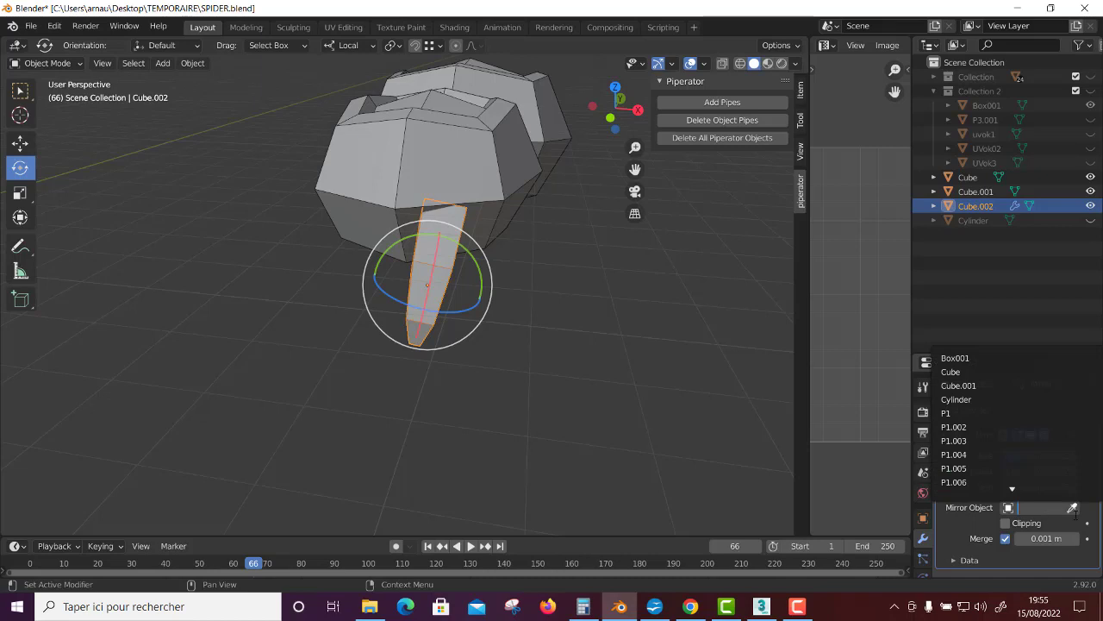
click(951, 372)
scroll(483, 422, down, 3)
middle_drag(465, 414, 493, 429)
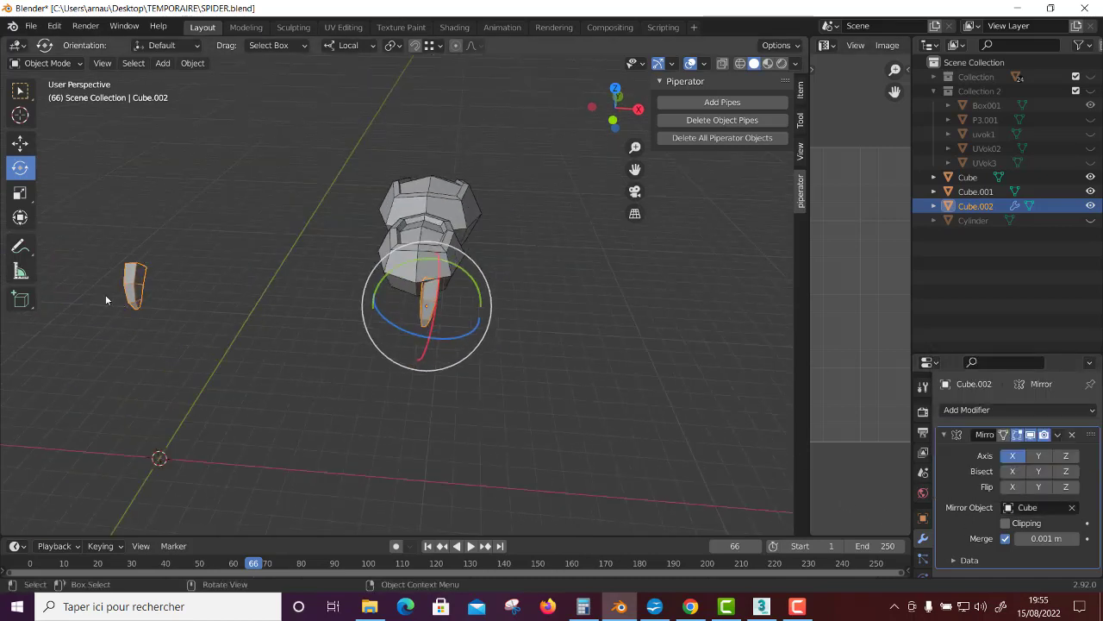
Step: Select the Cube body and set its origin to geometry
click(444, 237)
click(190, 68)
mouse_move(215, 94)
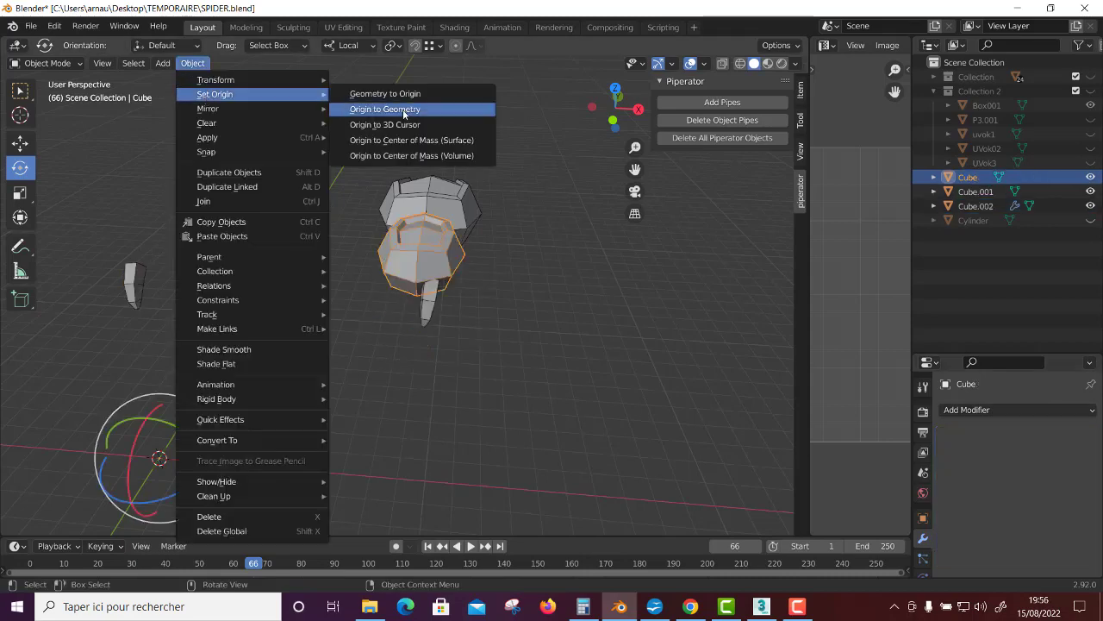
click(405, 112)
scroll(377, 339, up, 3)
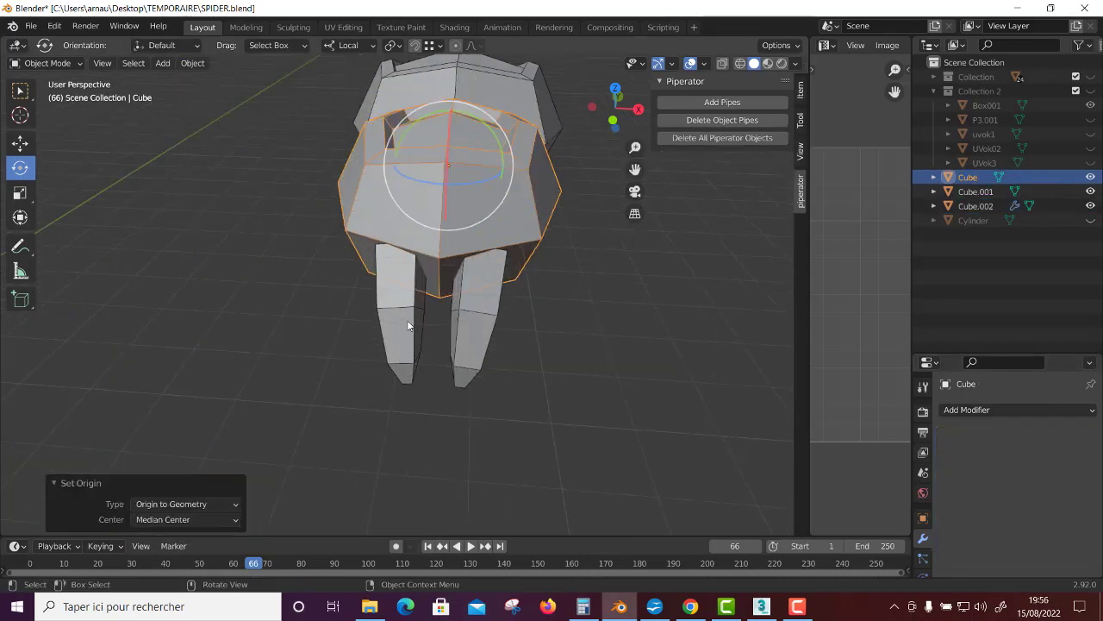
Step: Widen the image editor and box-select the body and legs
click(408, 319)
scroll(408, 320, down, 3)
middle_drag(507, 402, 467, 384)
drag(810, 292, 518, 296)
drag(91, 181, 263, 355)
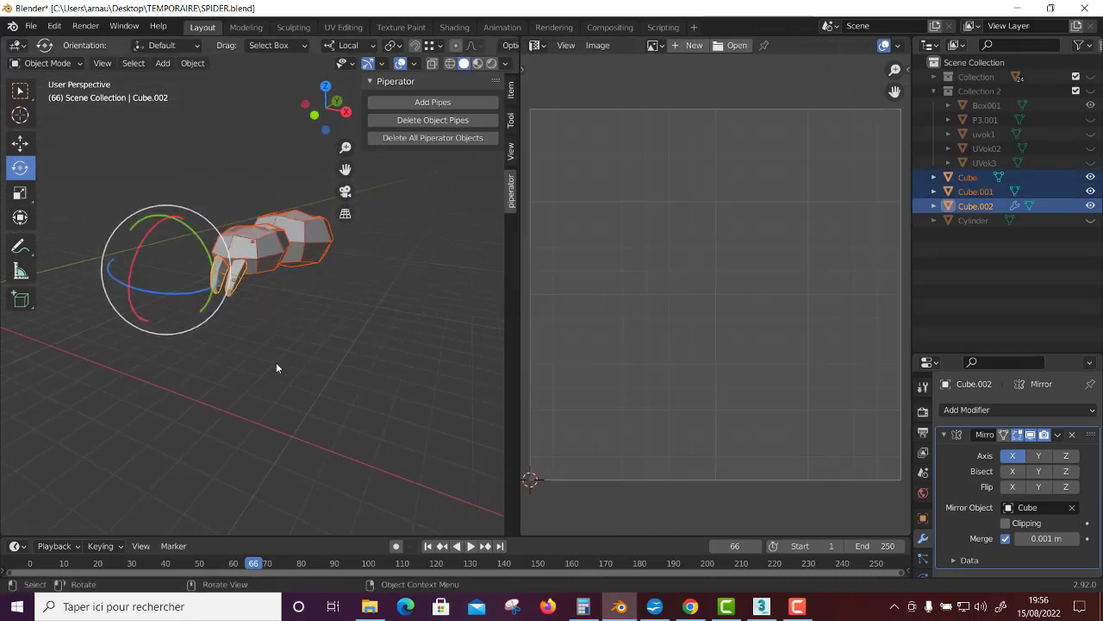
Step: Select only the legs object, widening the 3D view and orbiting to a more frontal angle
click(276, 362)
click(218, 285)
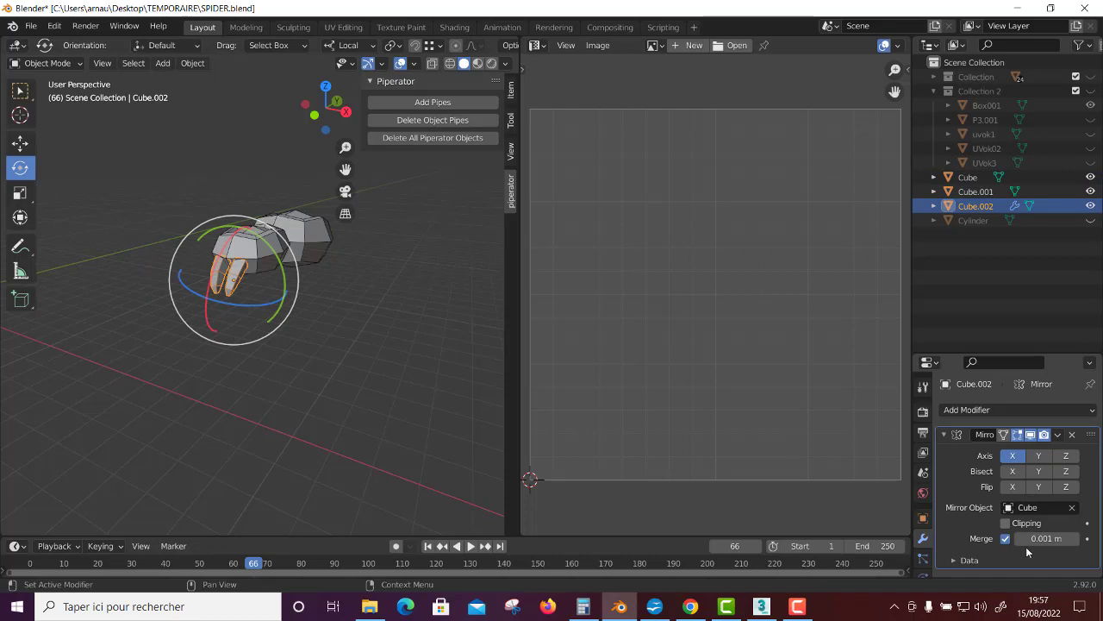
drag(517, 372, 793, 388)
middle_drag(471, 394, 511, 418)
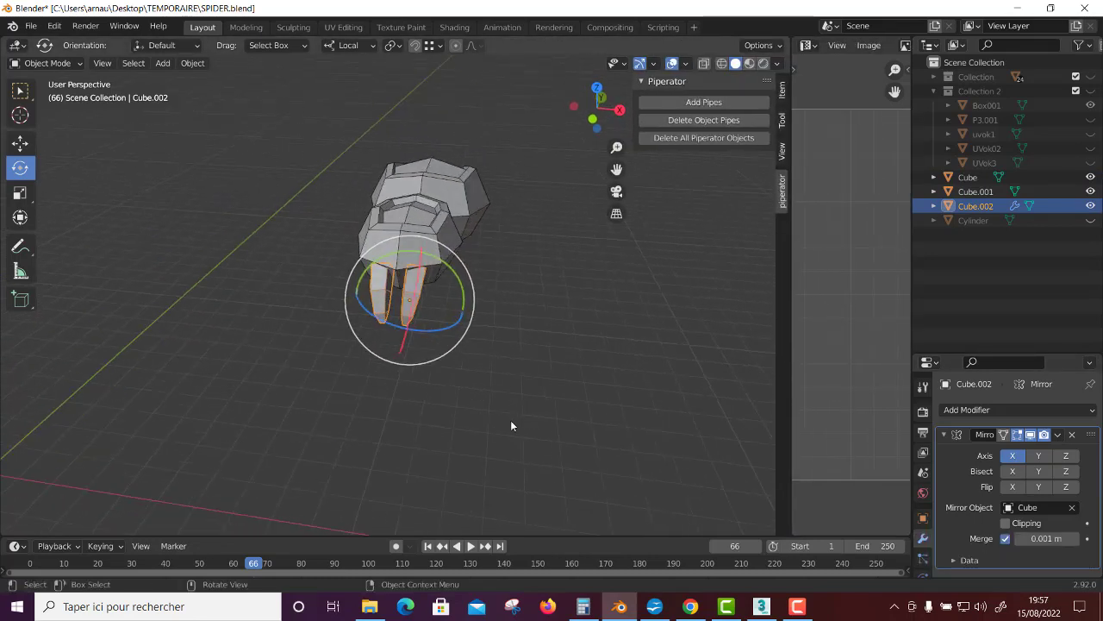
click(511, 420)
key(ctrl+z)
click(464, 428)
key(ctrl+z)
Step: Apply the legs' Mirror modifier so the mirrored legs become permanent geometry
click(1057, 434)
click(997, 451)
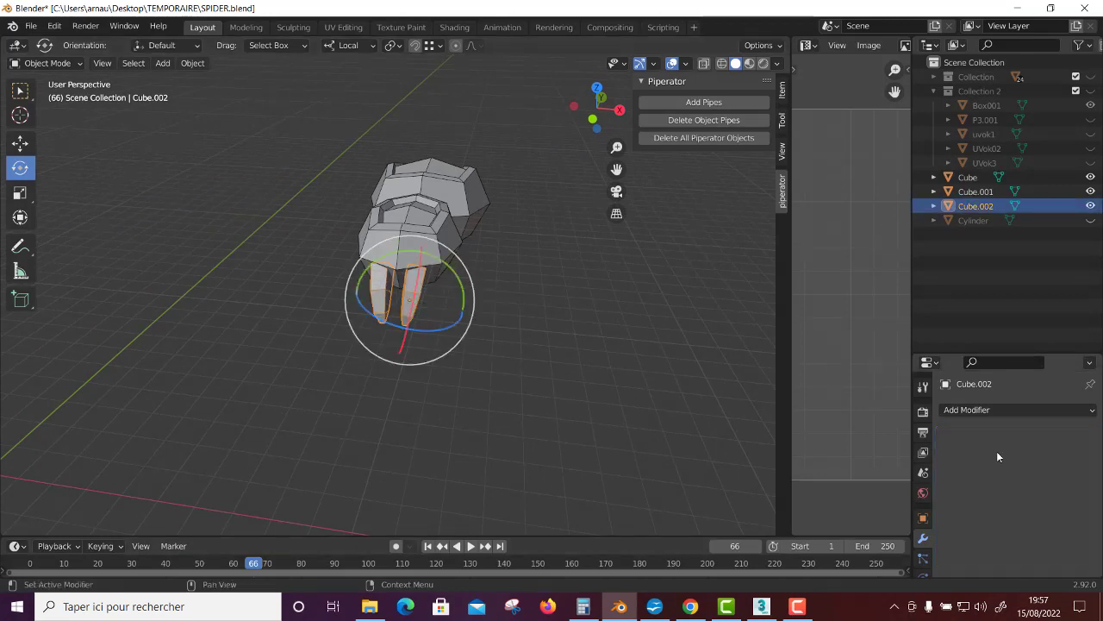
click(517, 380)
click(408, 307)
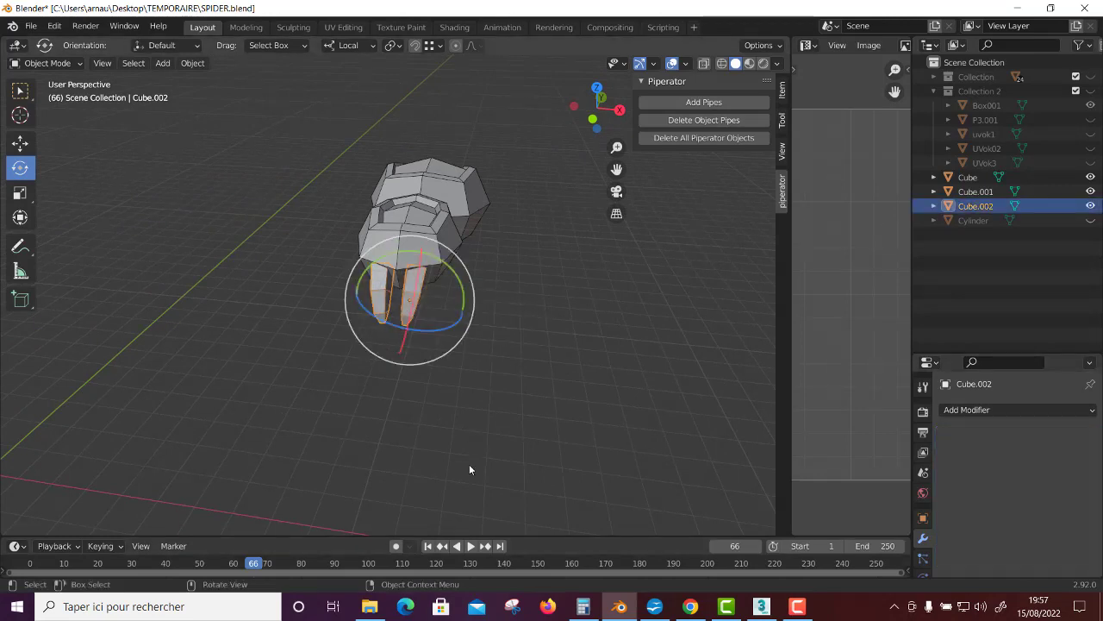
Step: Select both body segments and the legs in Edit Mode and pack all their UV islands together
drag(456, 127, 316, 441)
drag(790, 358, 477, 358)
key(Tab)
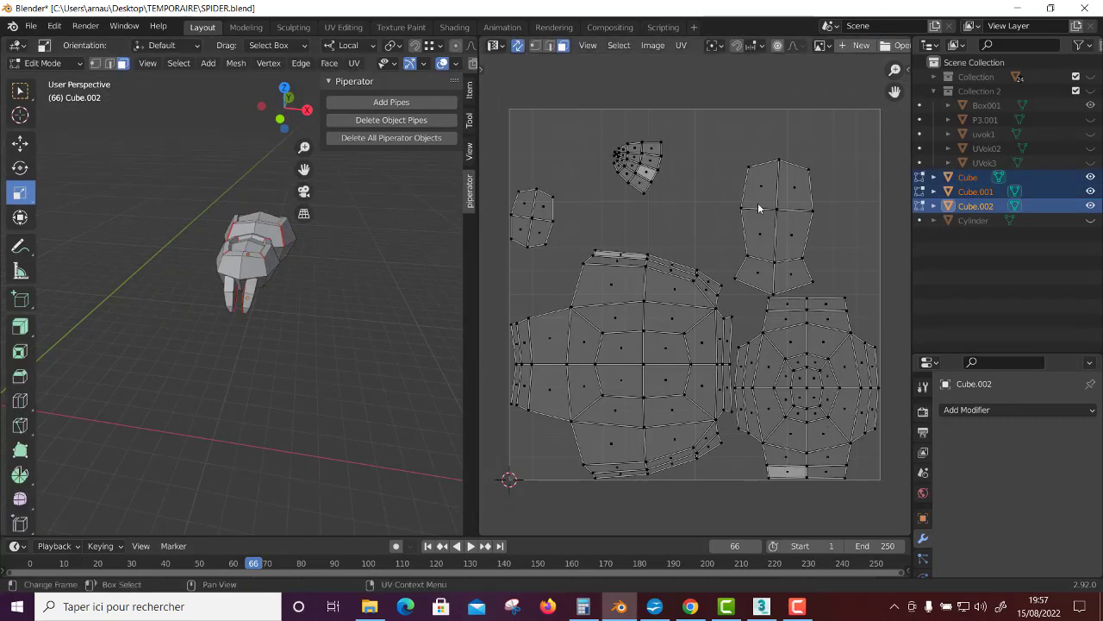
key(a)
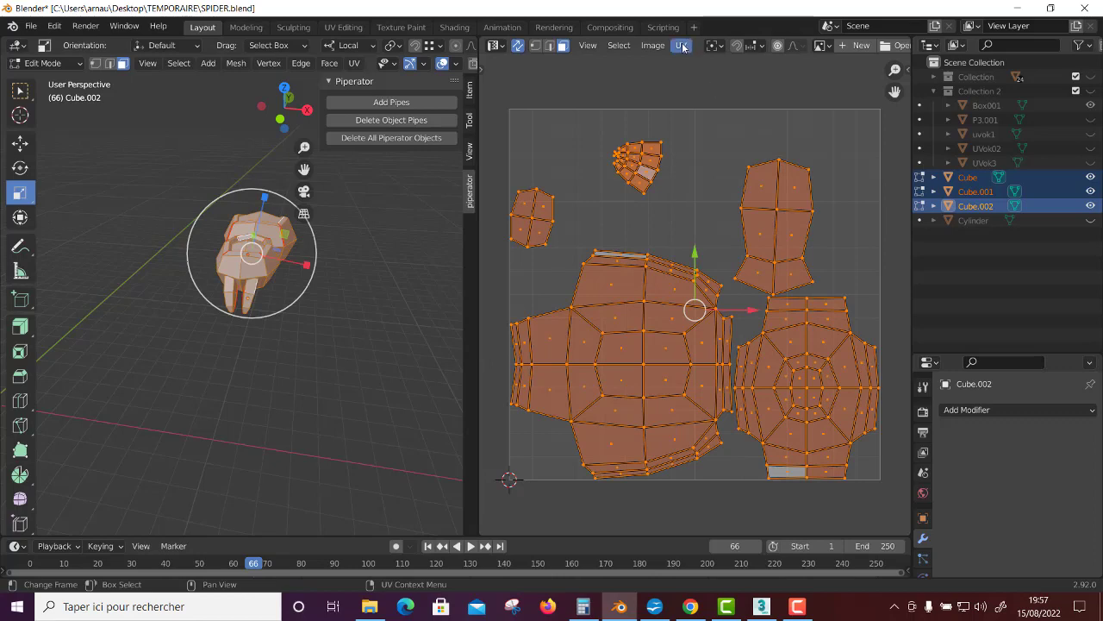
click(683, 47)
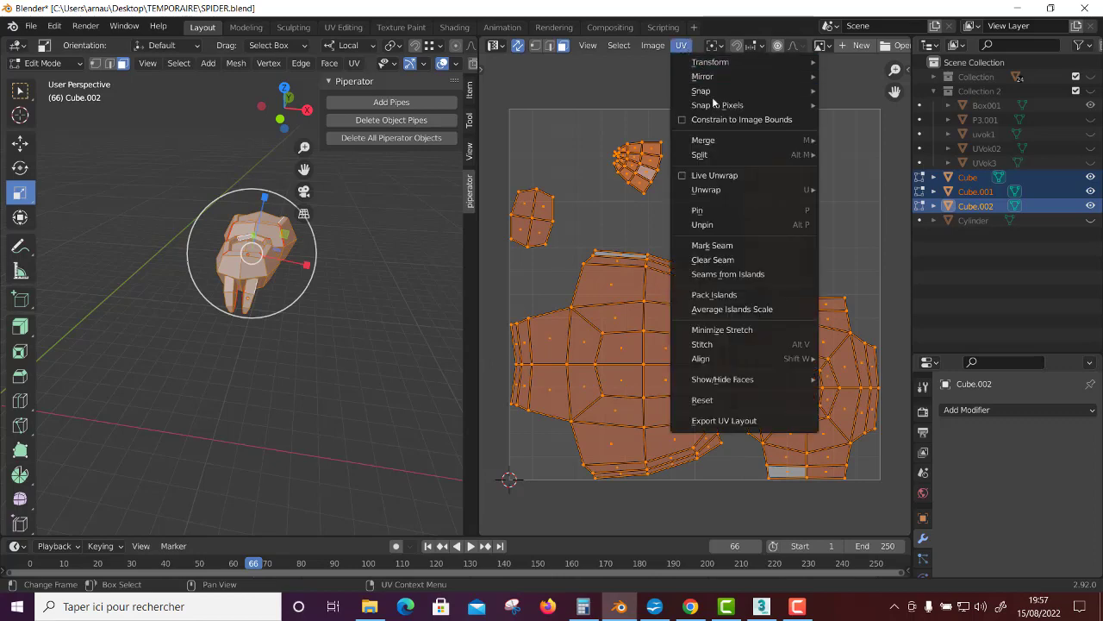
click(715, 301)
click(688, 147)
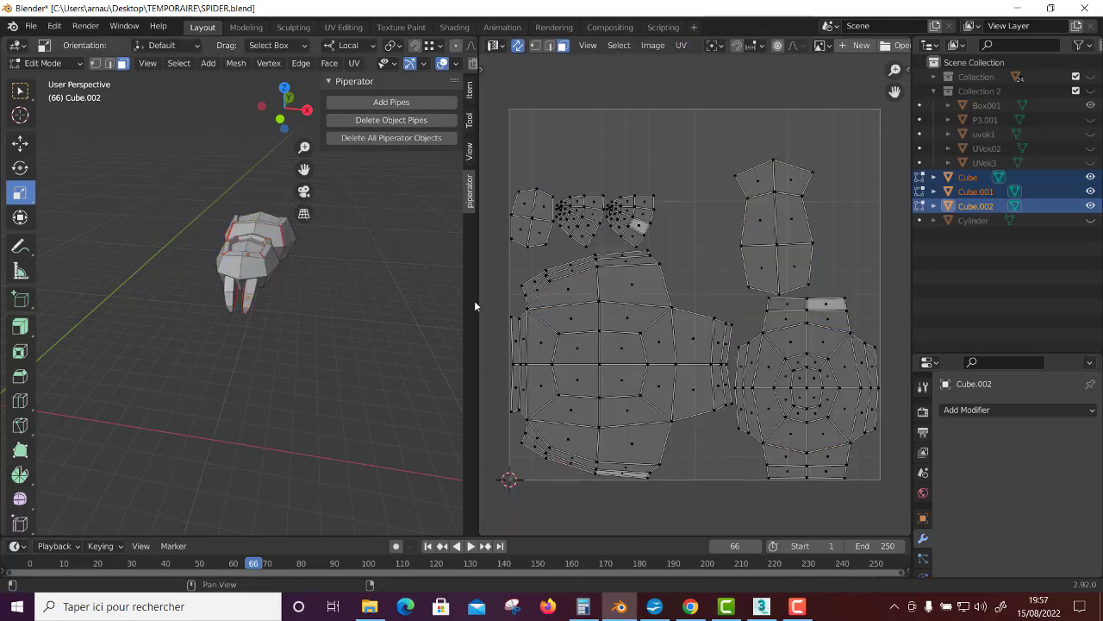
Step: Join the UV editor area back into the 3D view and return to Object Mode
drag(474, 306, 768, 314)
right_click(769, 320)
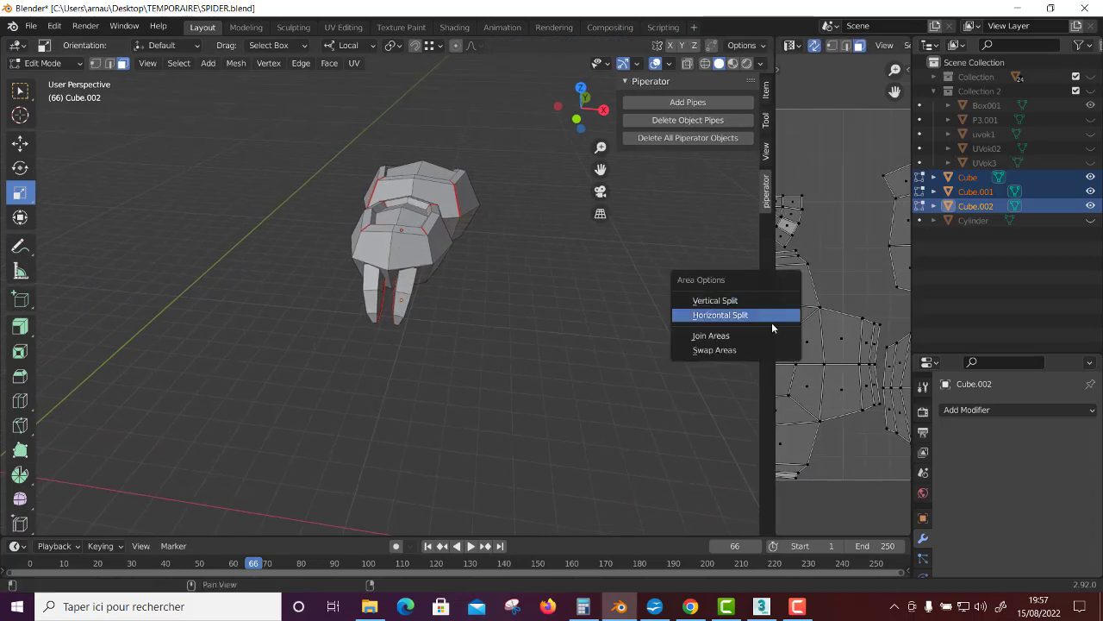
click(776, 336)
click(826, 296)
key(Tab)
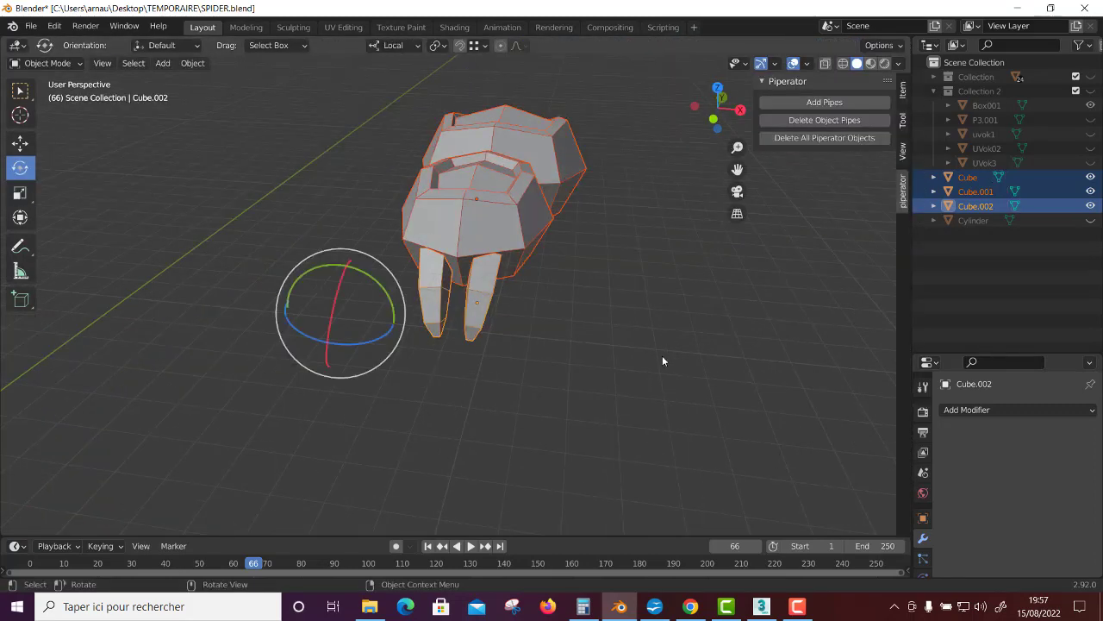